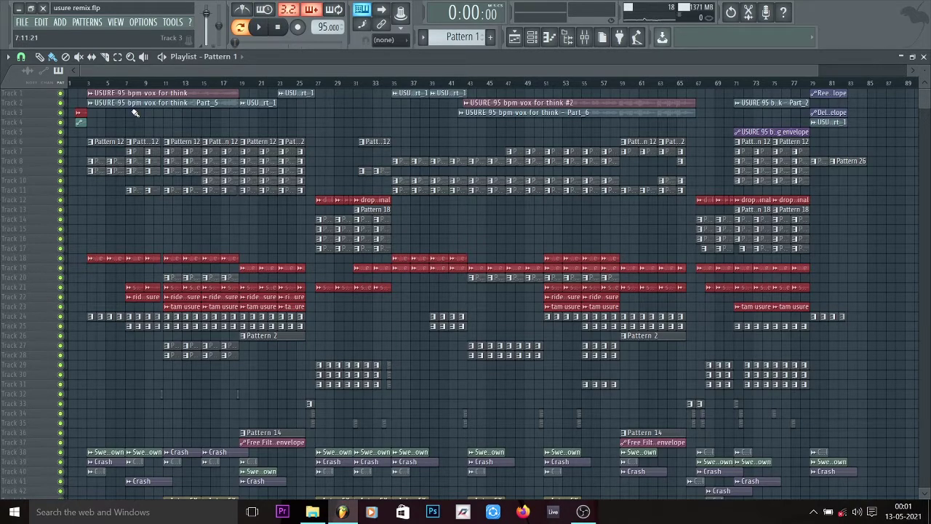
Step: Solo Track 2, start playback from bar 3, and enable Track 1 to hear both vocal tracks together
scroll(429, 155, "down", 10)
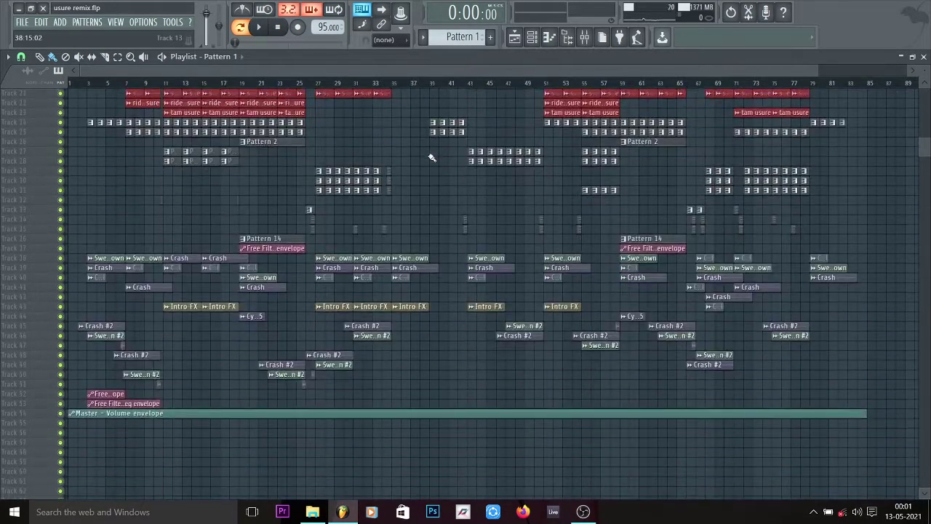
scroll(431, 157, "up", 10)
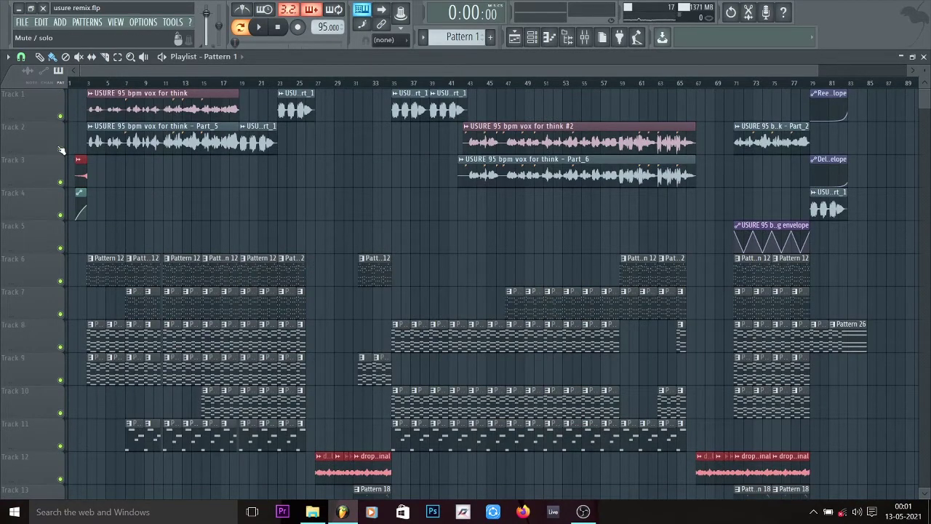
right_click(60, 149)
left_click(94, 82)
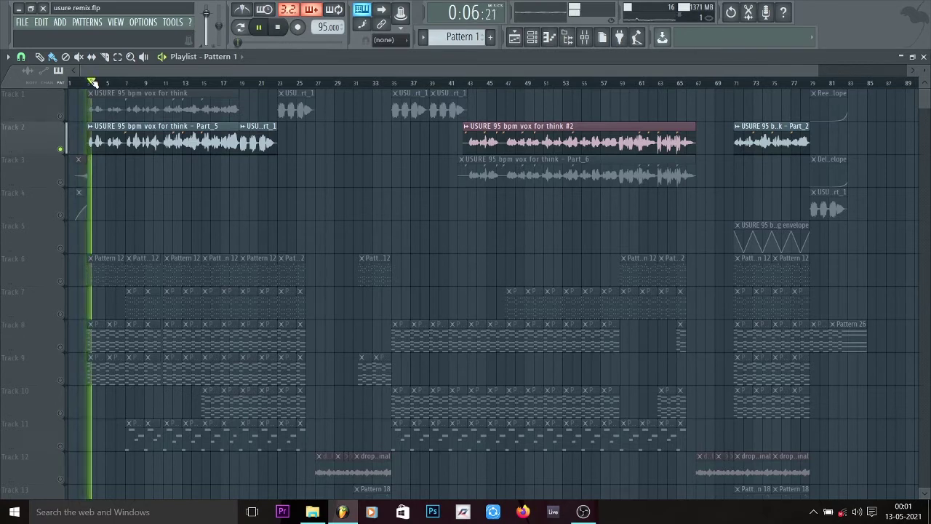
left_click(61, 117)
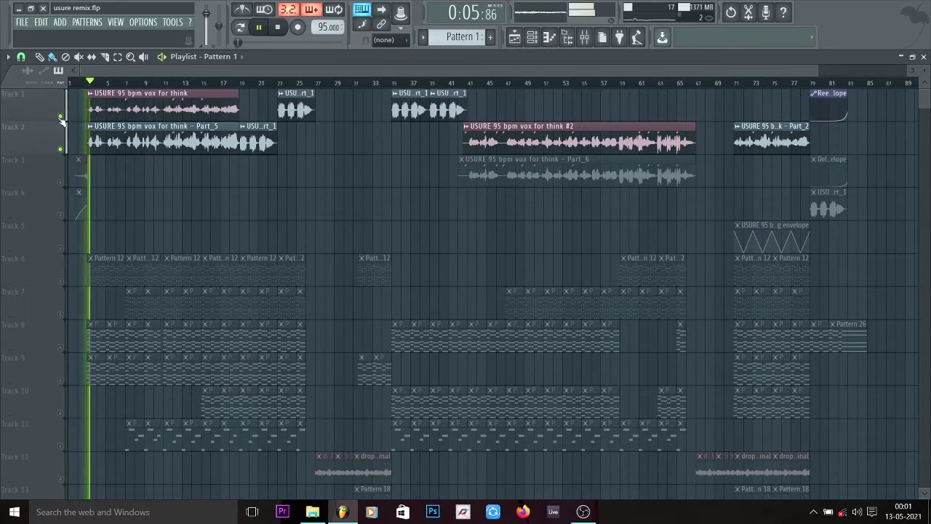
key("space")
Step: Mute the vocals on Tracks 1 and 2 and enable Track 8 instead
left_click(60, 117)
left_click(61, 149)
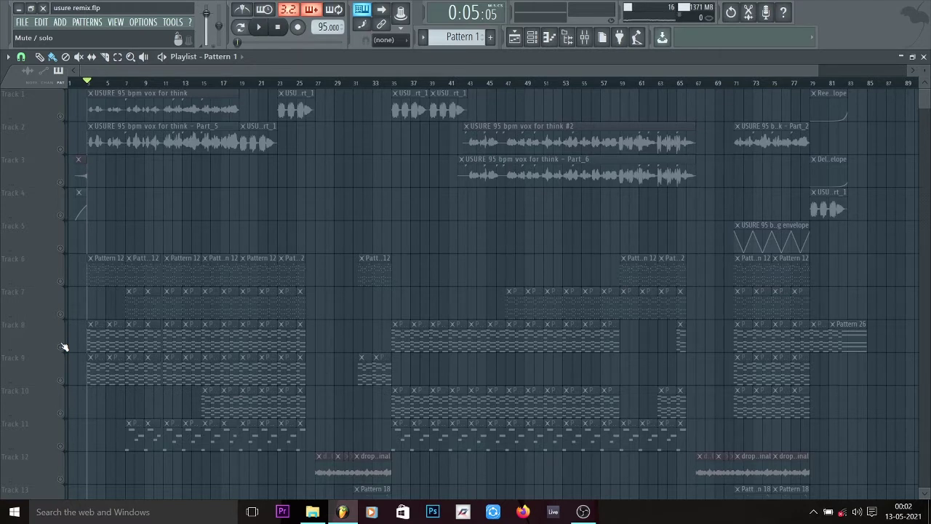
left_click(63, 347)
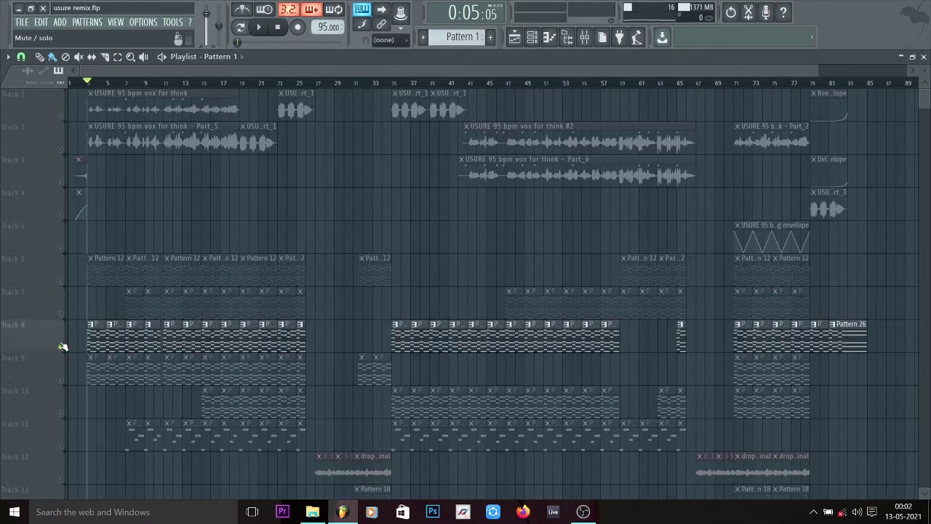
Step: Open Track 8's Pattern 1 in the piano roll and play its chords in pattern mode
double_click(100, 342)
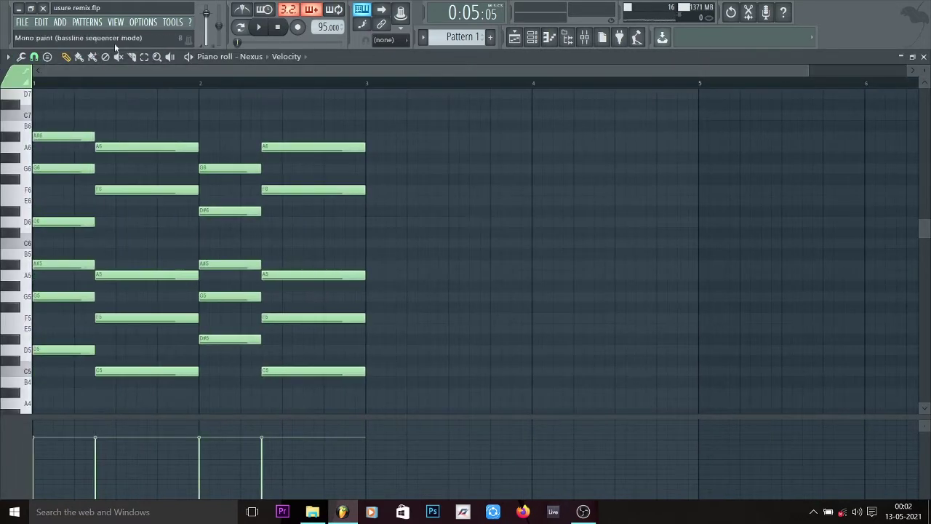
left_click(241, 28)
key("space")
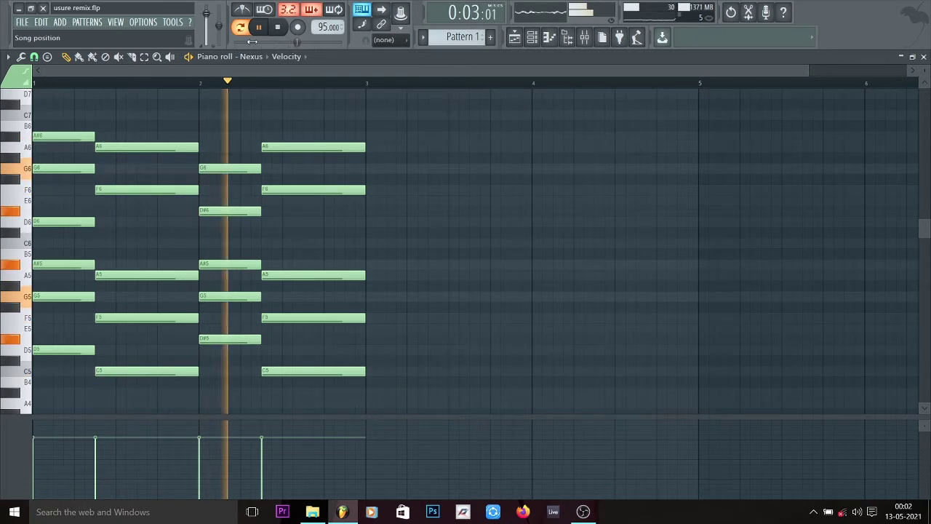
key("space")
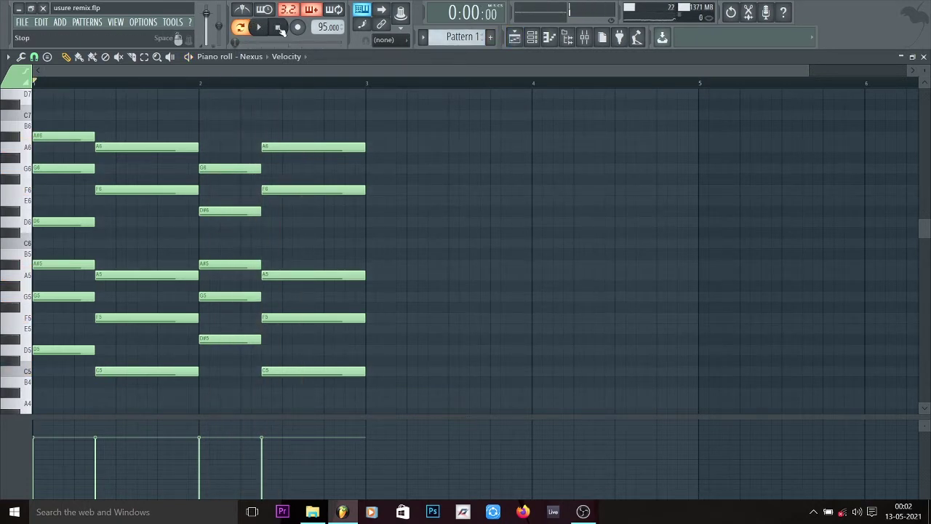
Step: Bring up the Nexus instrument used by Pattern 1 to inspect its selected preset
left_click(532, 37)
left_click(522, 339)
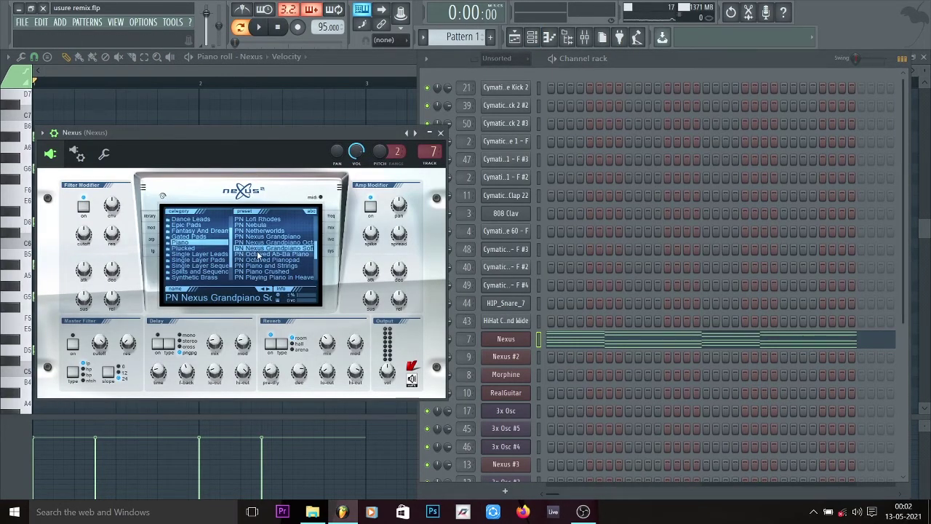
left_click(347, 70)
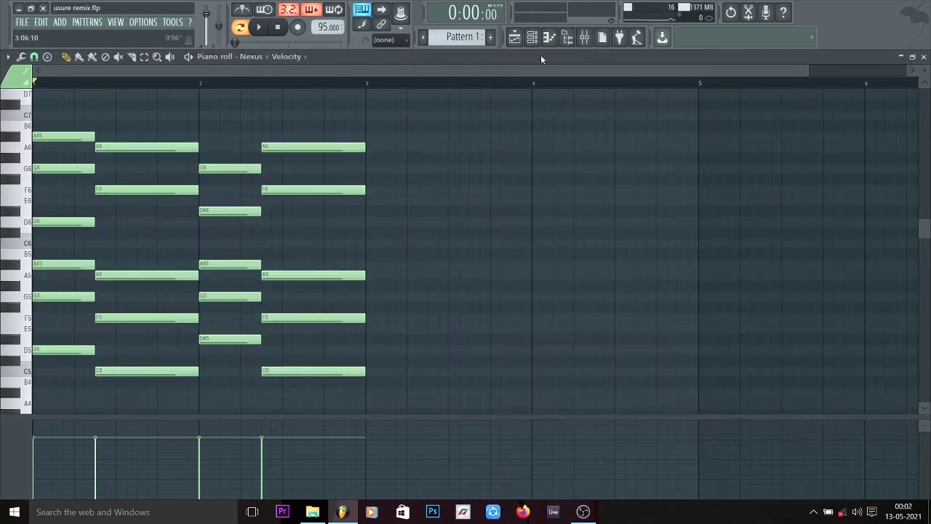
Step: Return to the playlist and solo Track 9
left_click(518, 40)
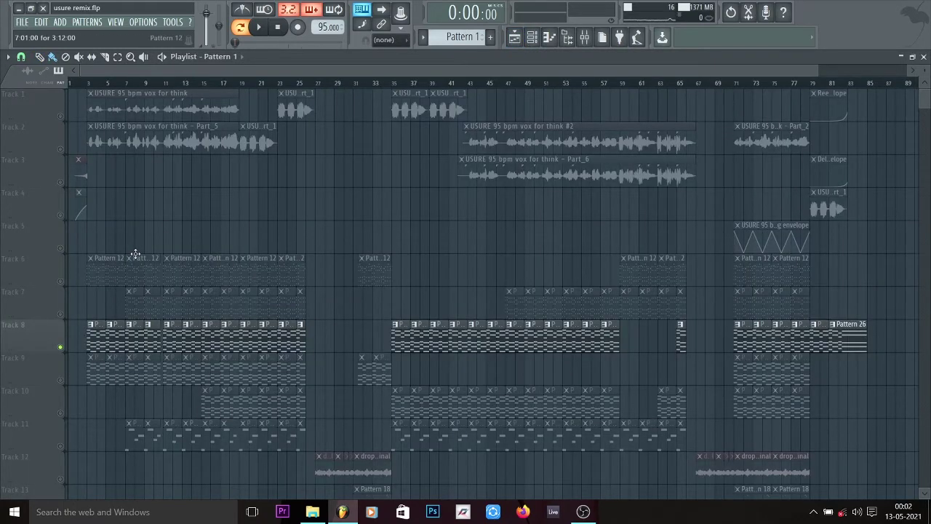
scroll(129, 320, "down", 1)
scroll(129, 320, "down", 5)
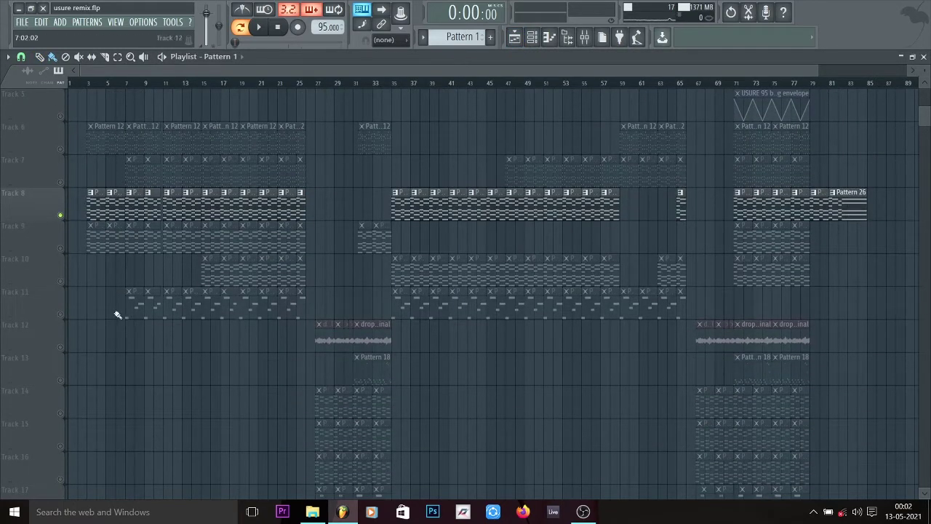
right_click(62, 250)
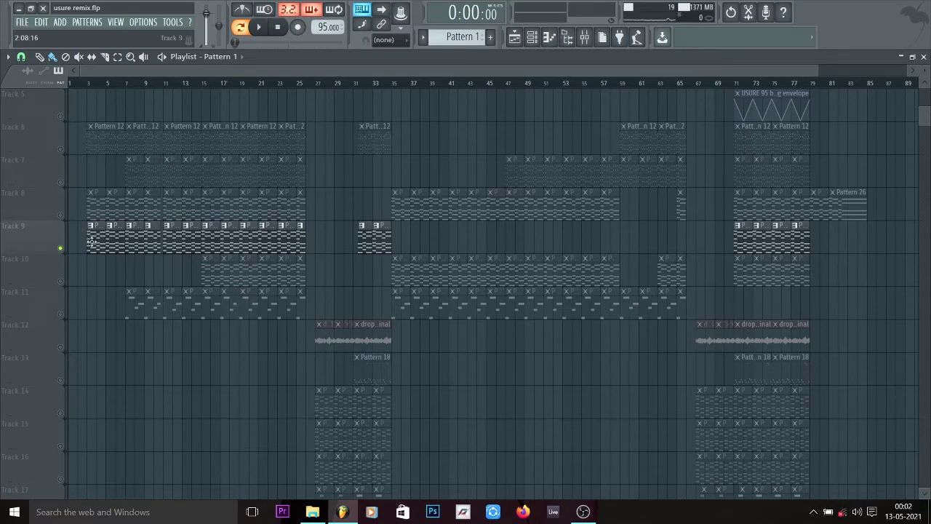
Step: Select Pattern 3 from Track 9 and open its Morphine instrument to inspect the sound
left_click(532, 38)
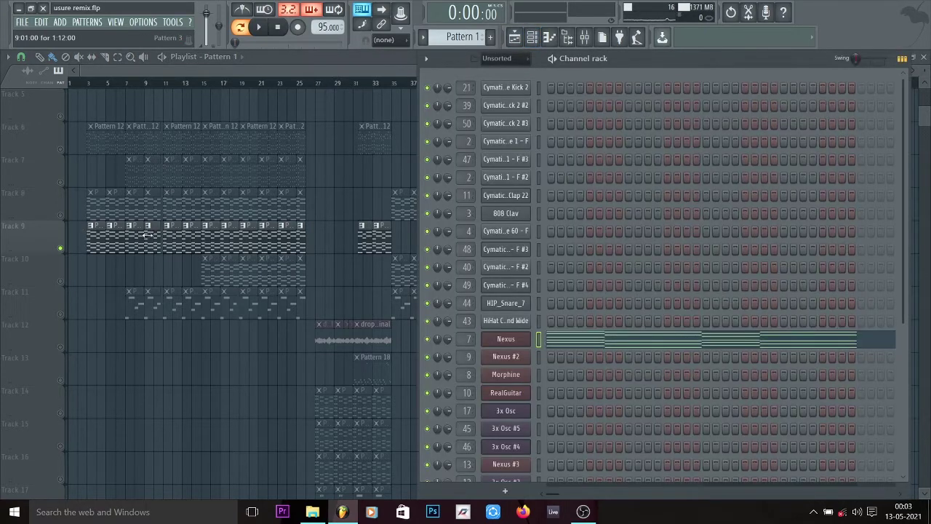
left_click(118, 234)
left_click(532, 38)
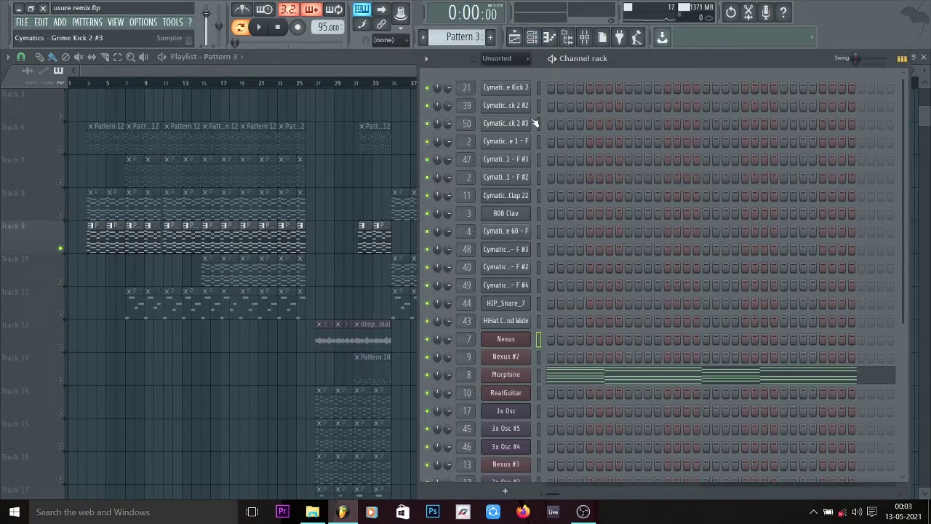
left_click(524, 374)
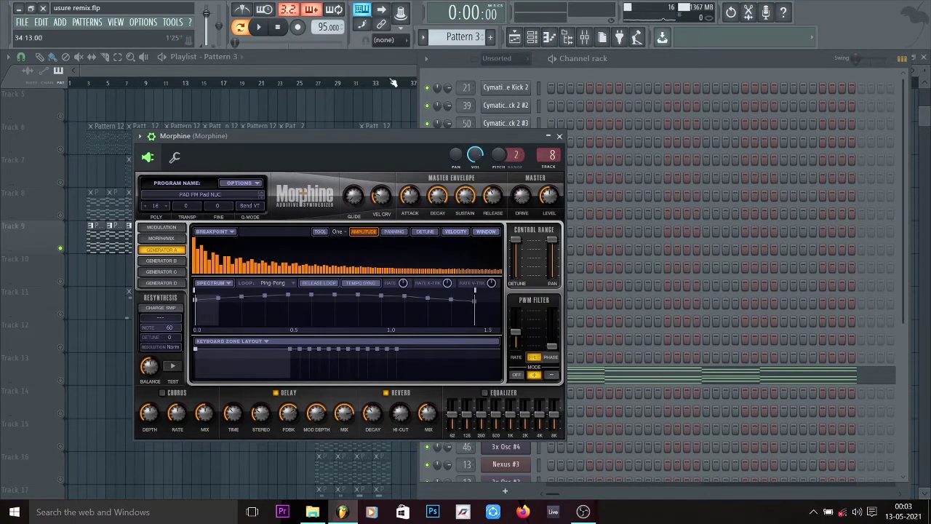
Step: Play Pattern 3 on its own in pattern mode, then stop playback
left_click(258, 27)
left_click(288, 70)
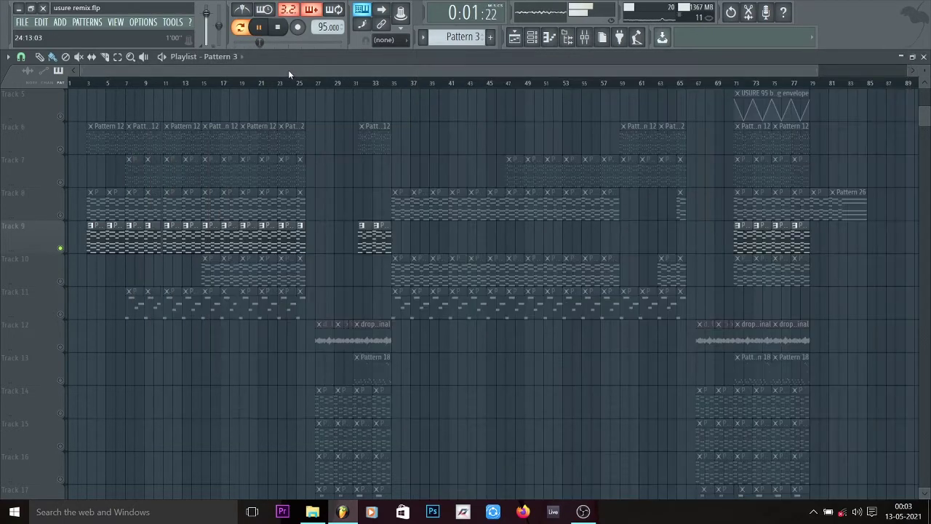
left_click(277, 32)
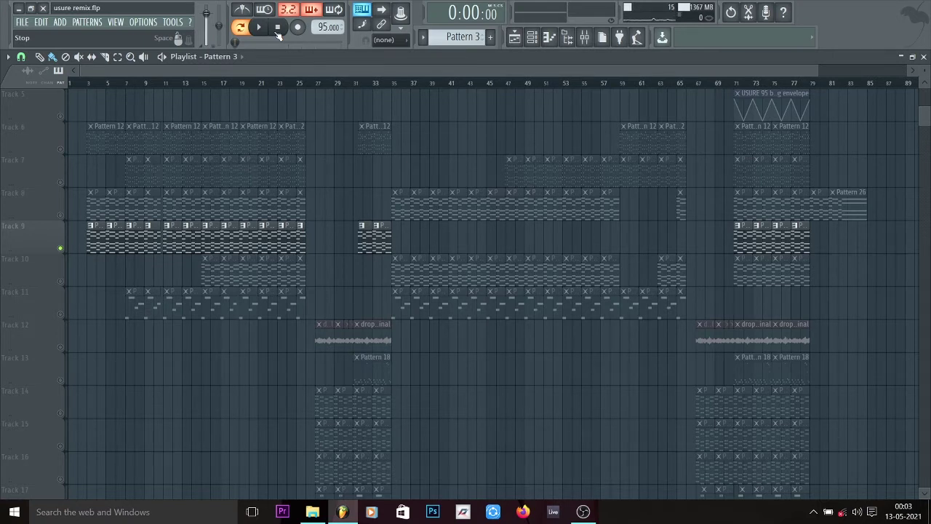
Step: Solo Track 10 and set the song playback position to bar 15, where its clips begin
scroll(153, 182, "down", 1)
right_click(63, 248)
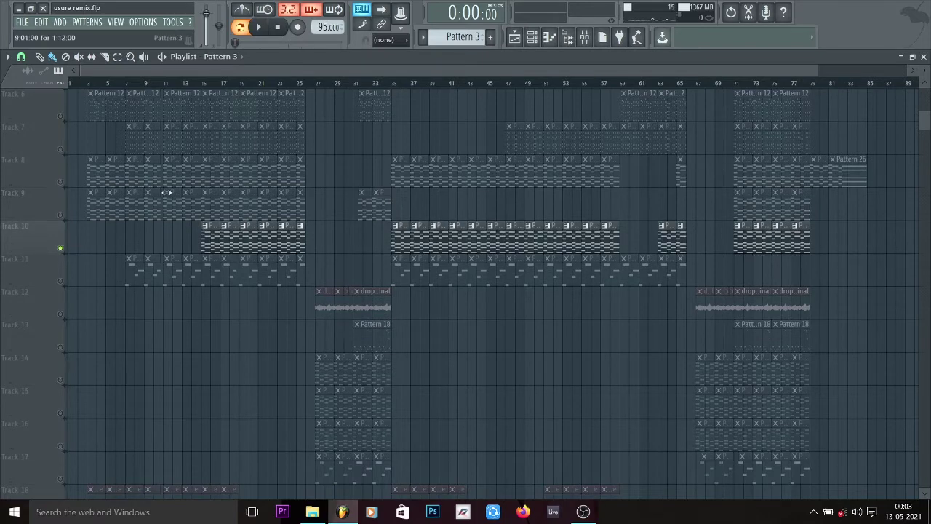
left_click(205, 83)
scroll(204, 84, "up", 4)
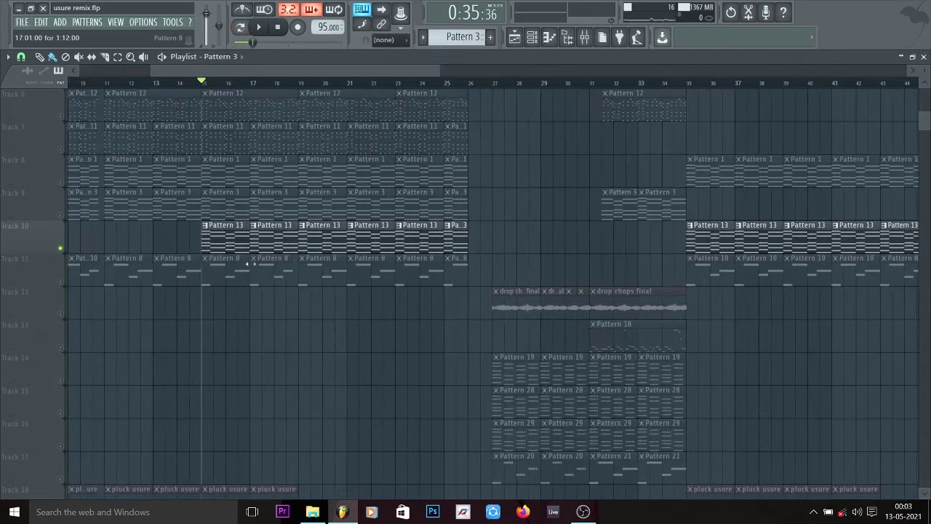
Step: Select Pattern 13 from Track 10 and open its Harmor instrument with the whole plugin window in view
left_click(231, 246)
left_click(532, 38)
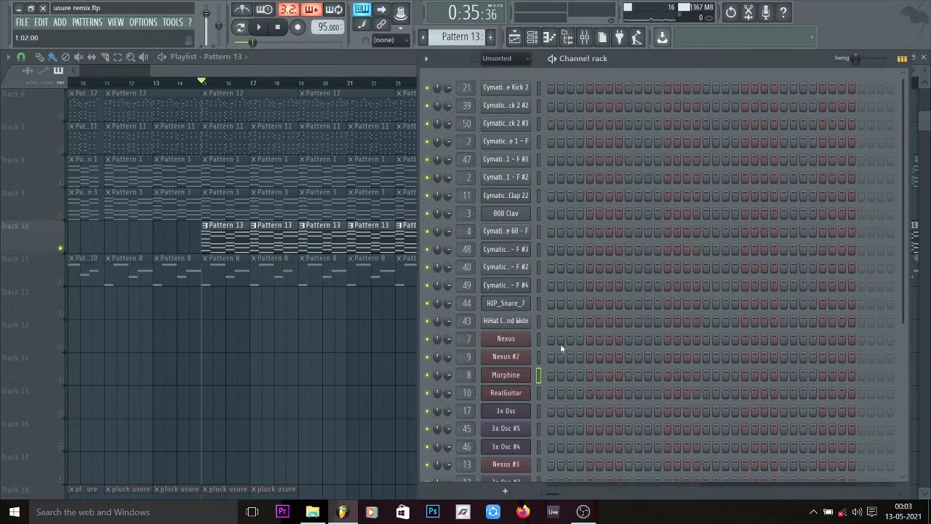
scroll(560, 344, "down", 3)
left_click(508, 357)
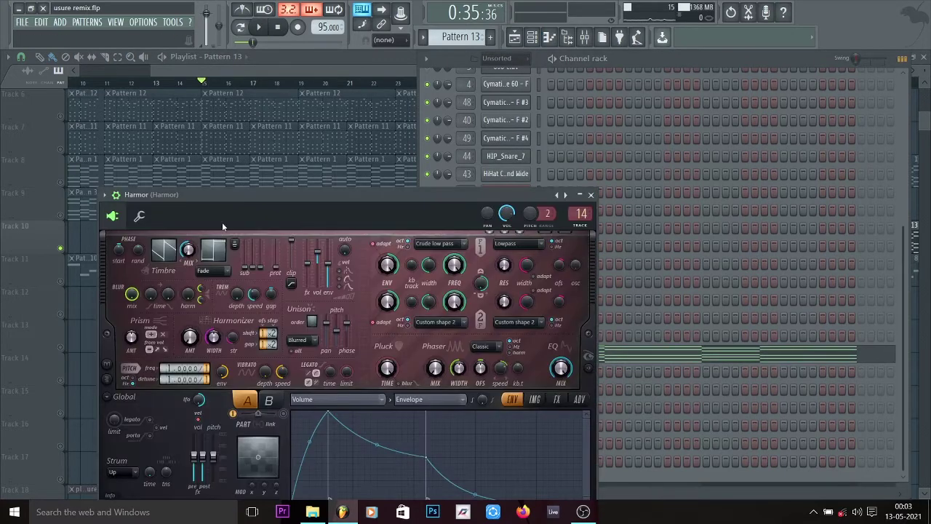
left_click_drag(234, 195, 124, 57)
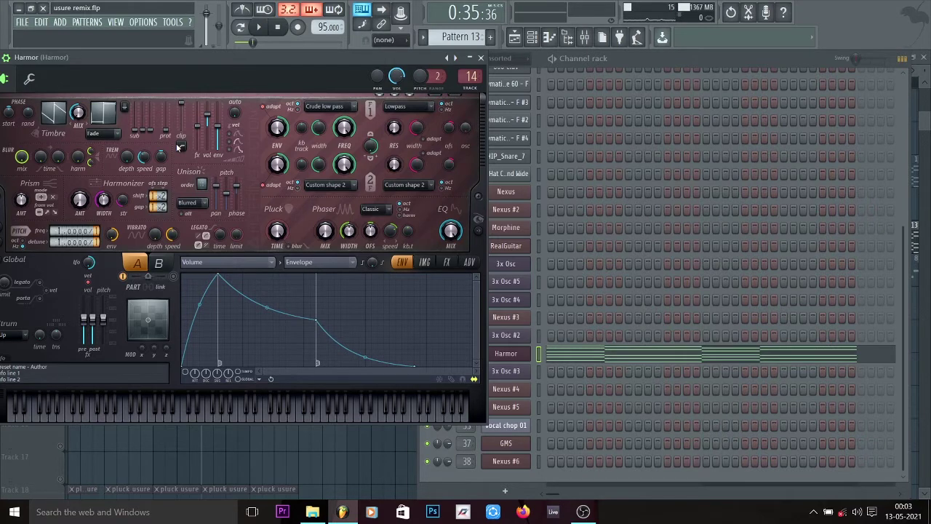
Step: Listen to Track 10 from bar 15 with Harmor open, then return to the playlist
key("space")
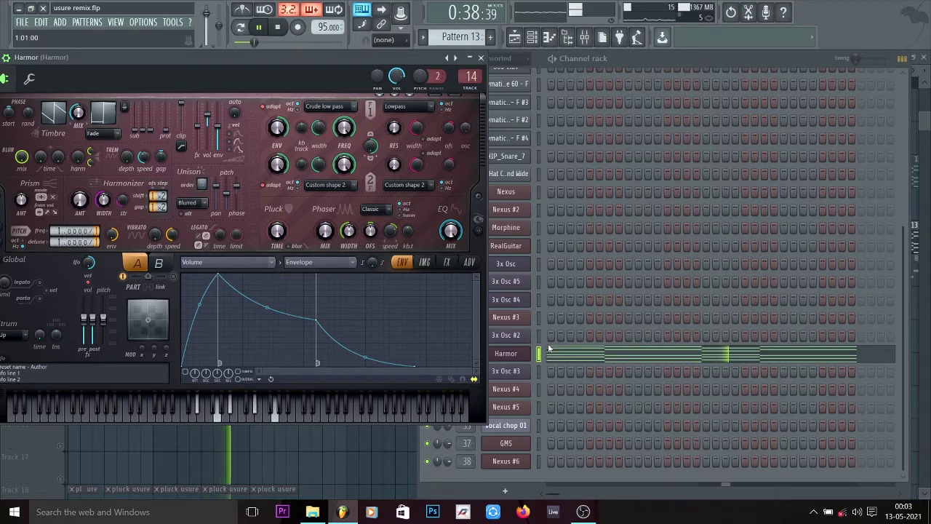
left_click_drag(335, 58, 351, 185)
key("space")
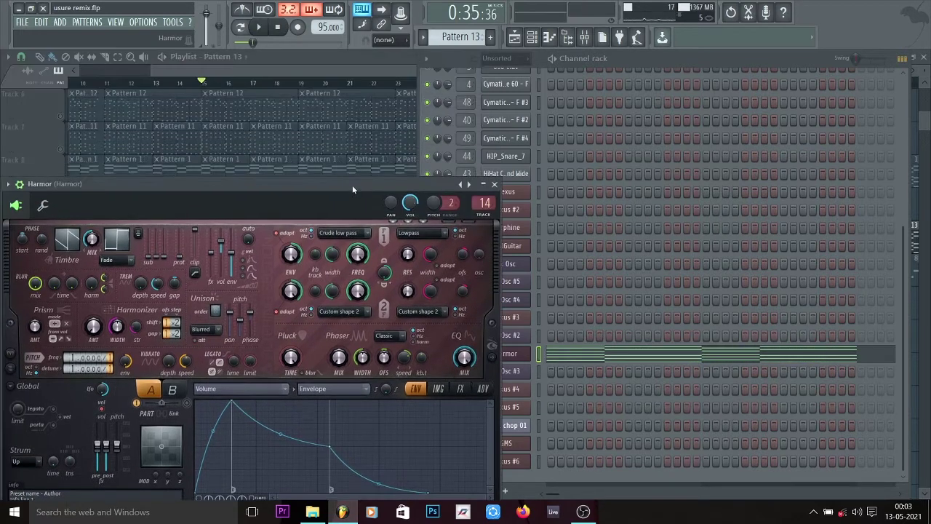
left_click(296, 74)
Step: Solo Track 6 and play the song from bar 3
scroll(287, 269, "up", 3)
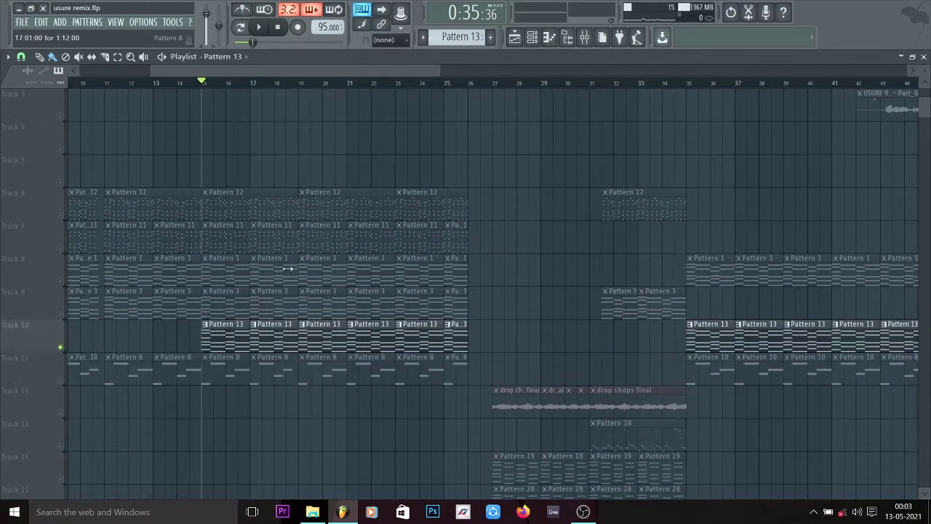
left_click_drag(199, 72, 141, 88)
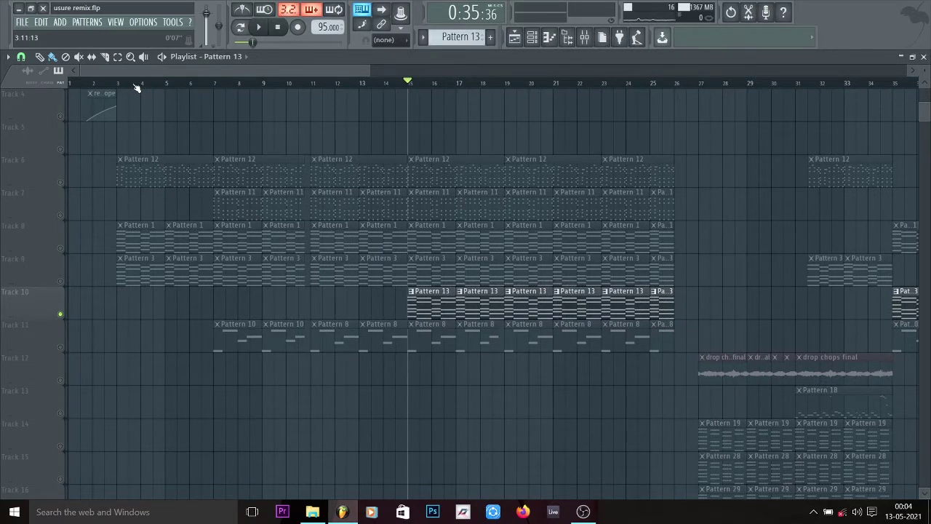
left_click(64, 182)
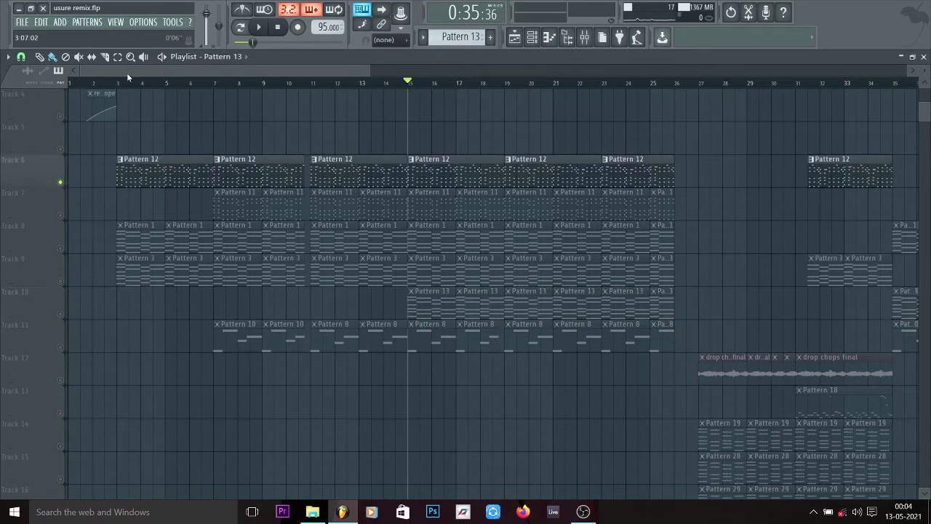
left_click(122, 81)
key("space")
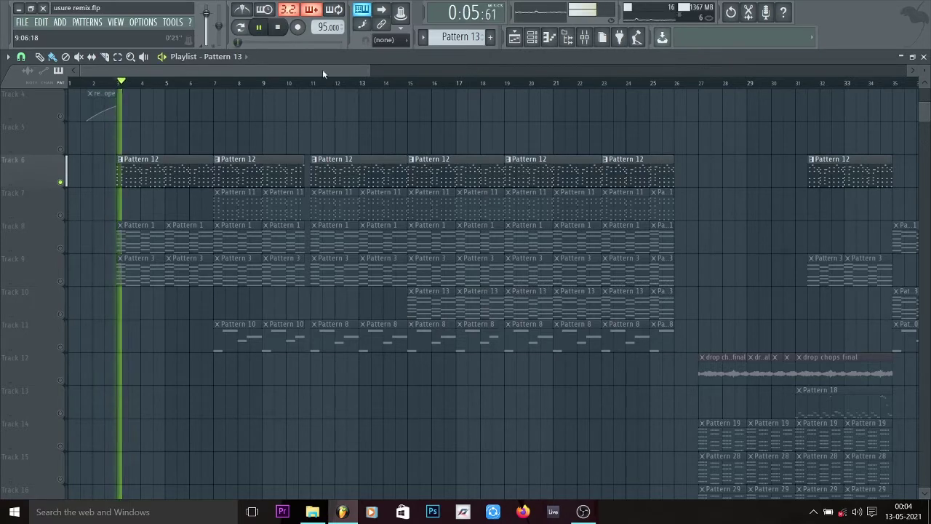
Step: Open Track 6's Pattern 12 in the piano roll, examine its notes during playback, and stop
double_click(133, 159)
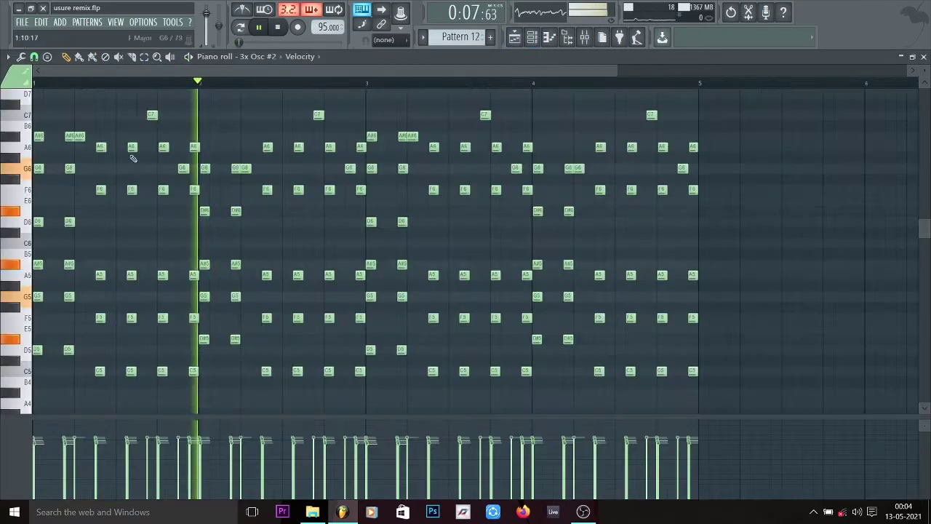
scroll(136, 87, "down", 2)
scroll(136, 86, "up", 1)
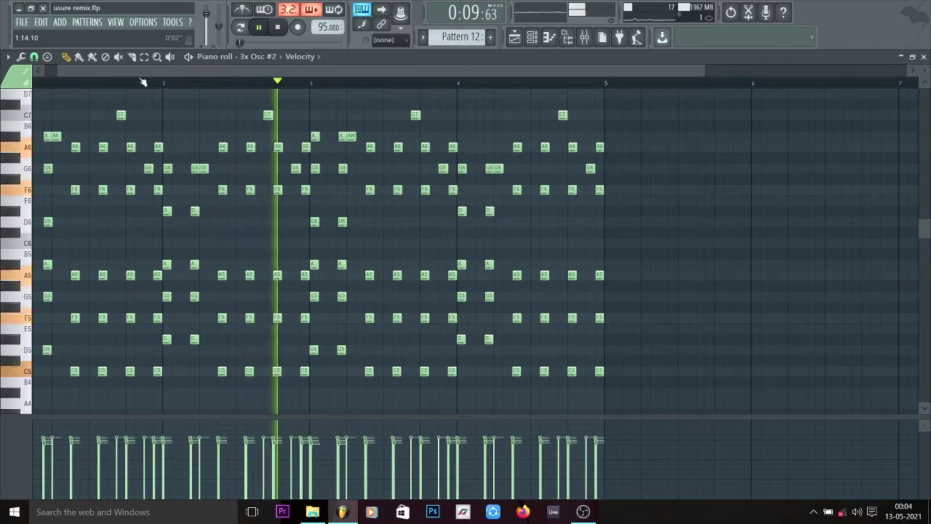
key("space")
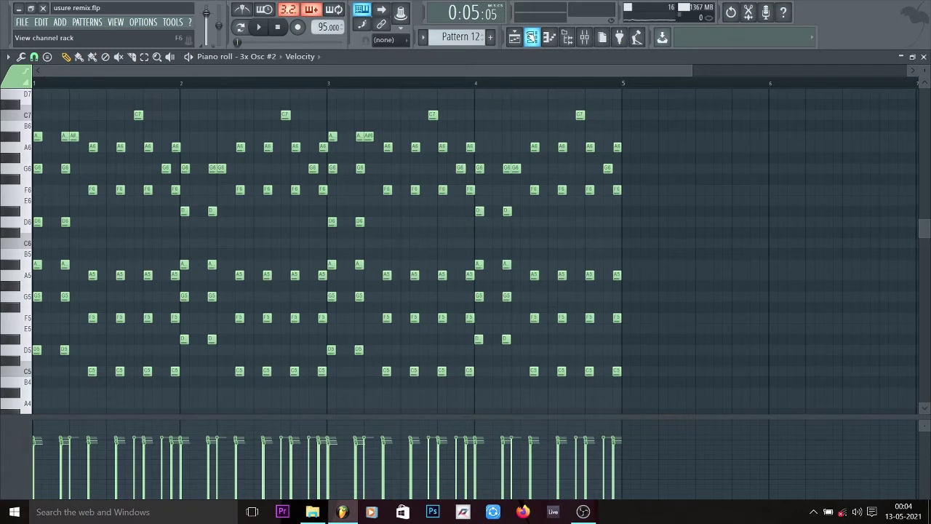
Step: Inspect the oscillator settings of 3x Osc #2, then return to Pattern 12's piano roll and restart playback
left_click(532, 37)
left_click(497, 339)
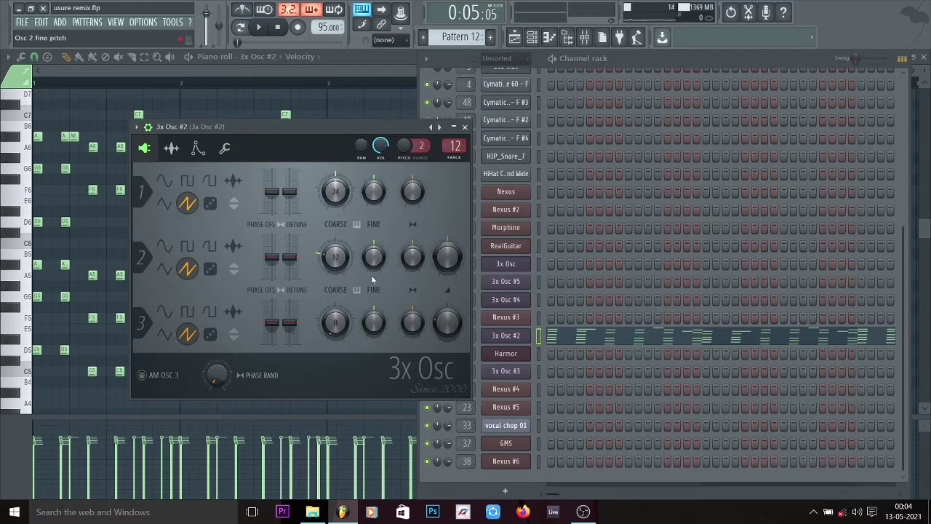
left_click(214, 71)
key("space")
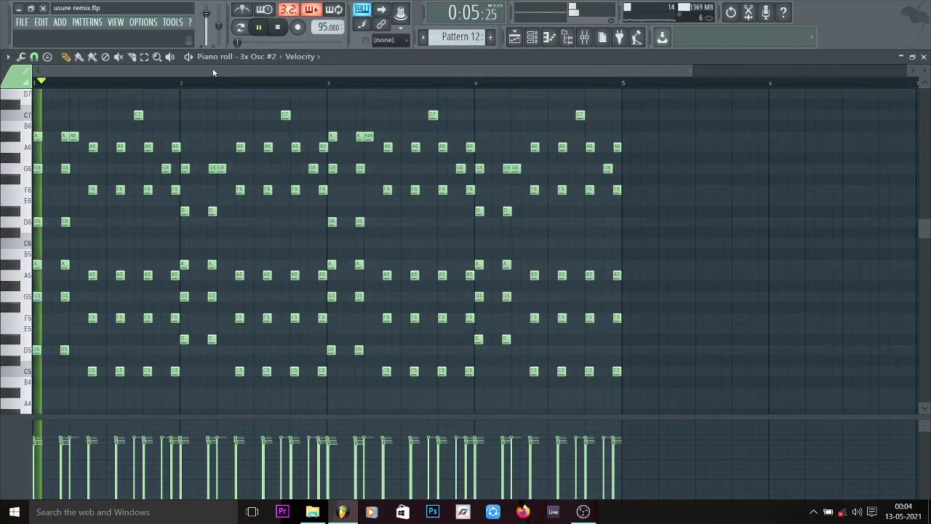
Step: Stop playback, return to the playlist, and solo Track 7 with the playback position at bar 7
key("space")
left_click(526, 40)
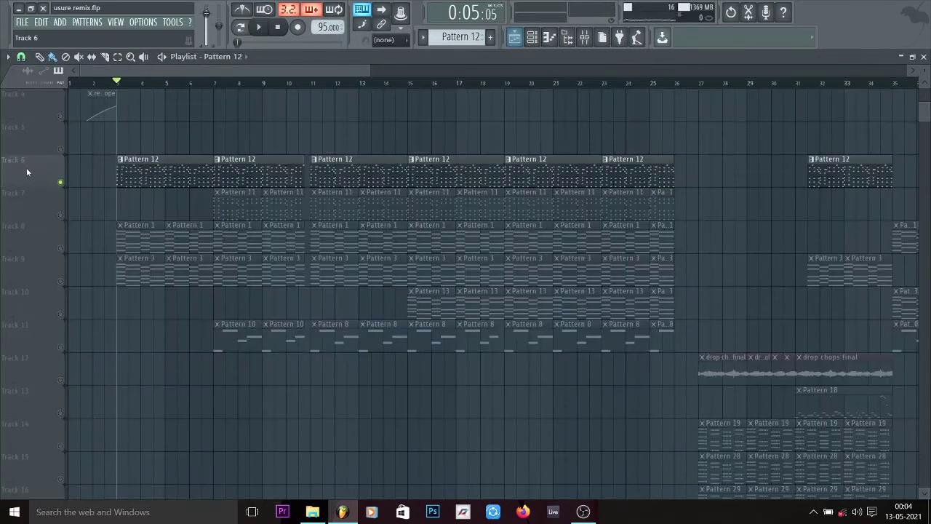
left_click(67, 217)
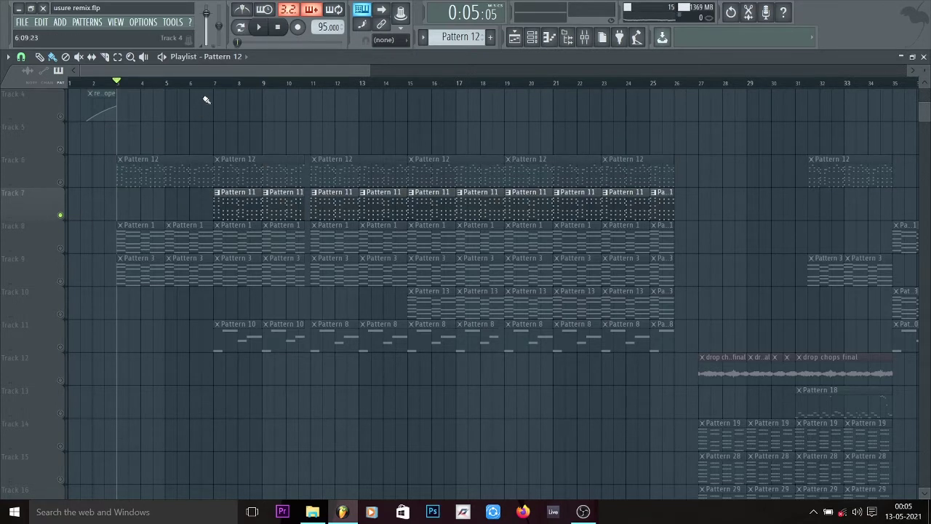
left_click(220, 84)
Step: Open Track 7's Pattern 11 in the piano roll and play it in pattern mode, then stop
double_click(233, 211)
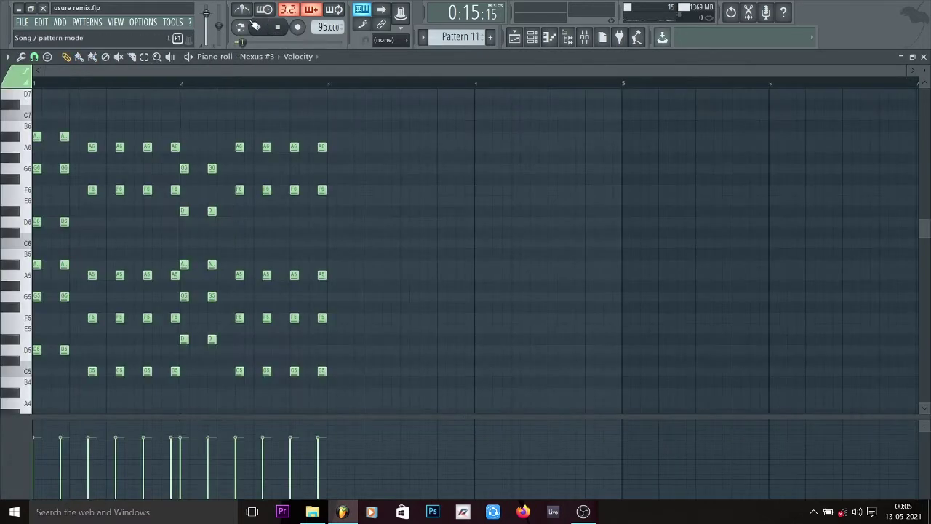
key("space")
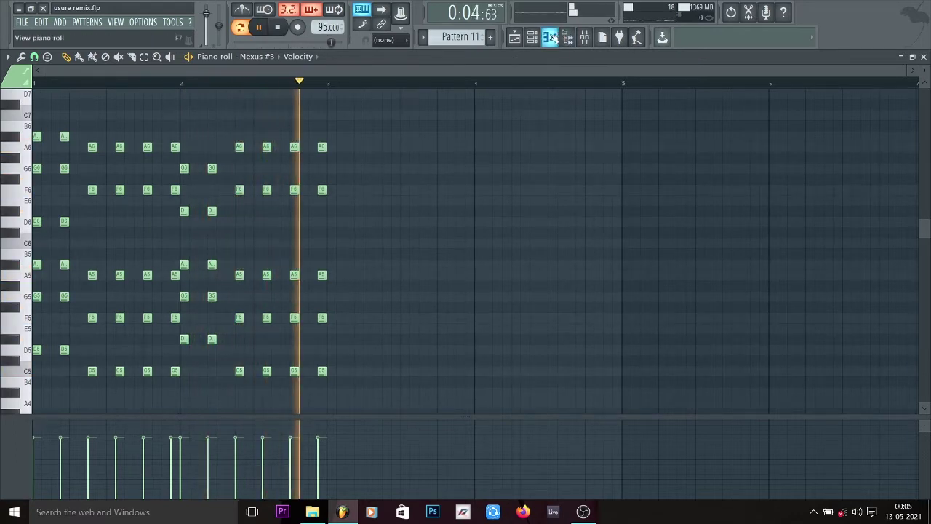
key("space")
Step: Inspect the preset loaded in Nexus #3 from the channel rack, then return to the playlist
left_click(532, 41)
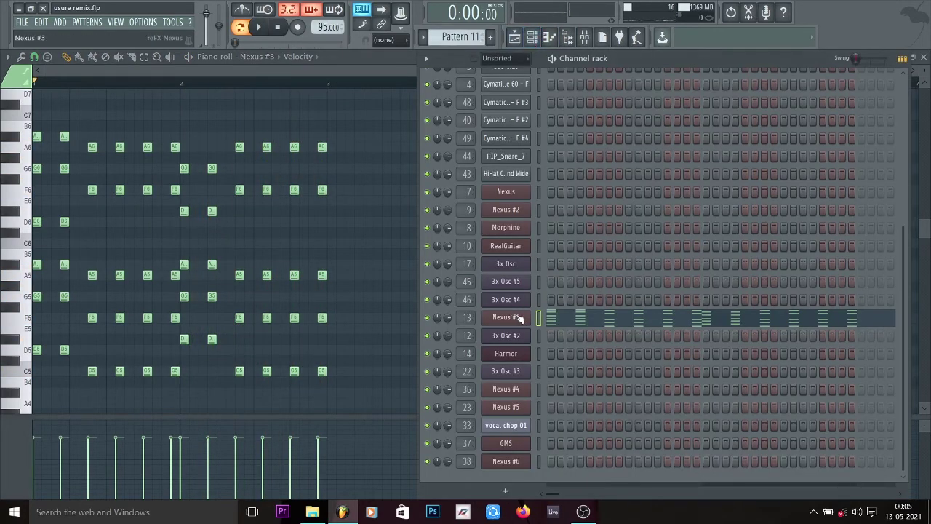
left_click(518, 318)
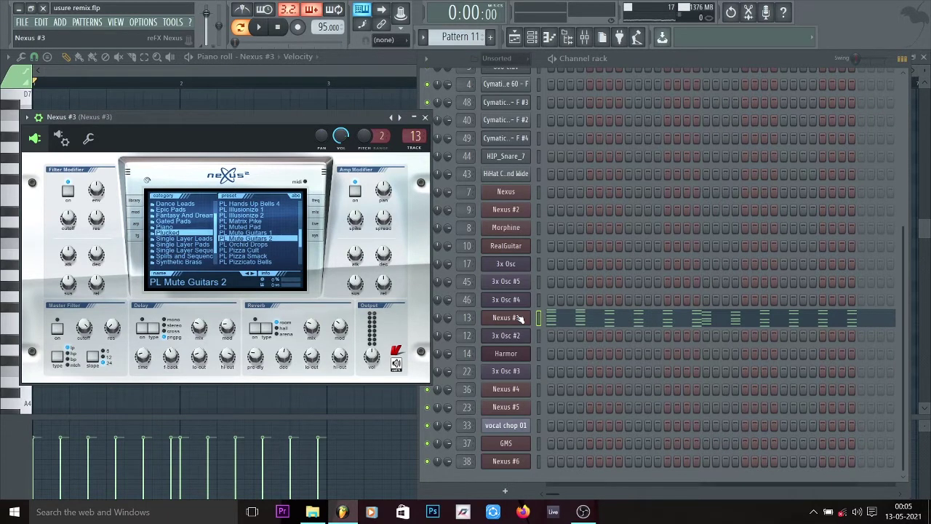
left_click(278, 69)
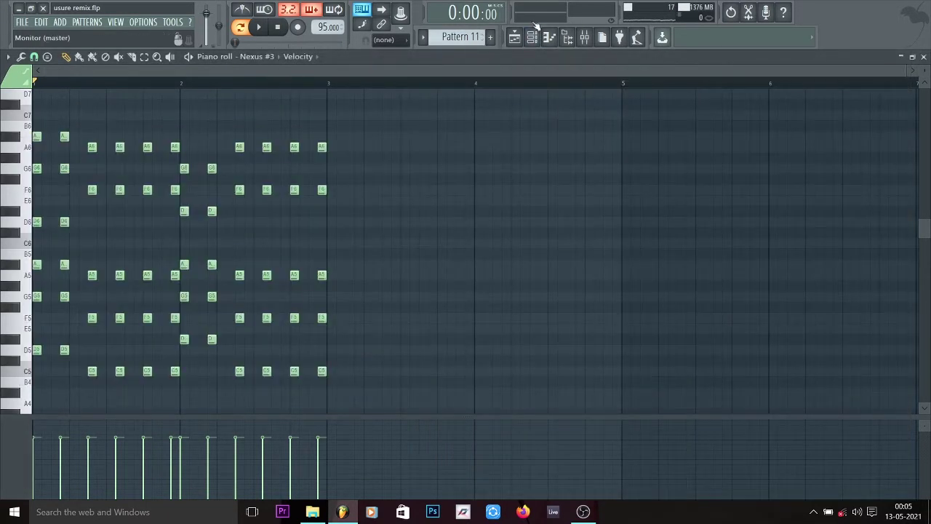
left_click(514, 37)
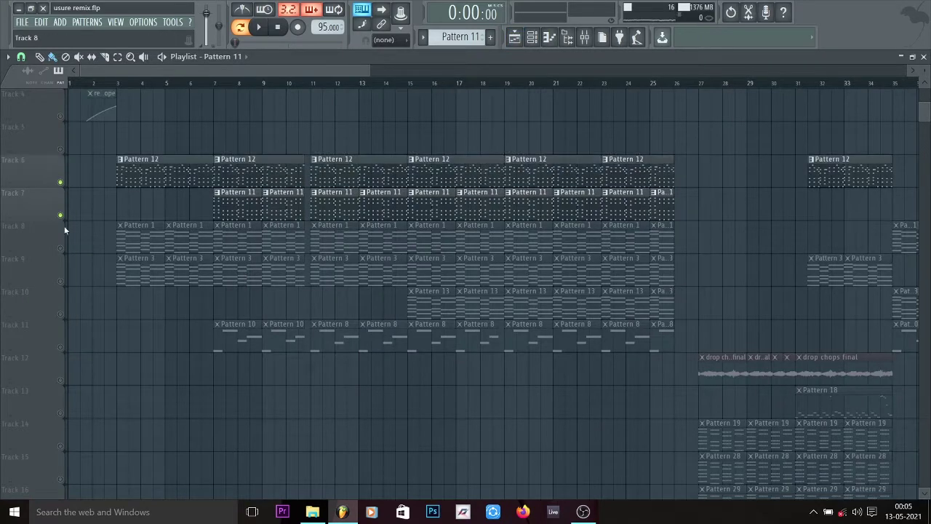
Step: Unmute Tracks 8 to 11 alongside Tracks 6 and 7, and set the playback position to bar 3
left_click(60, 248)
left_click(61, 282)
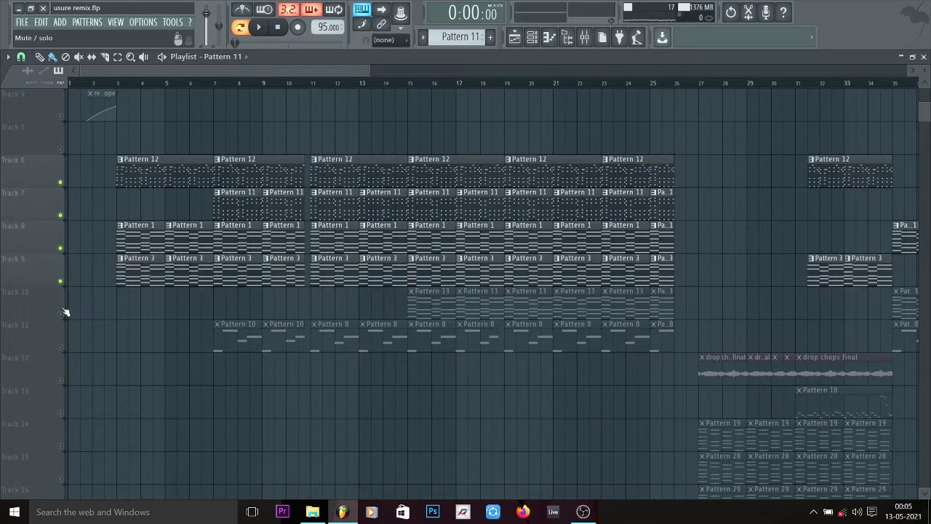
left_click(60, 315)
left_click(60, 347)
left_click(122, 84)
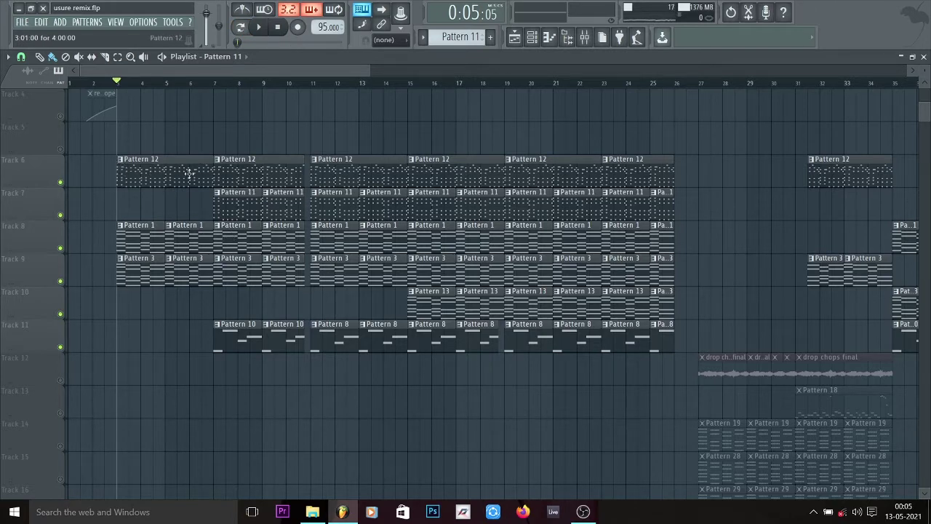
Step: Unmute Track 53, which holds the Free Filter (3x Osc #2) Freq envelope automation clip
scroll(189, 173, "down", 10)
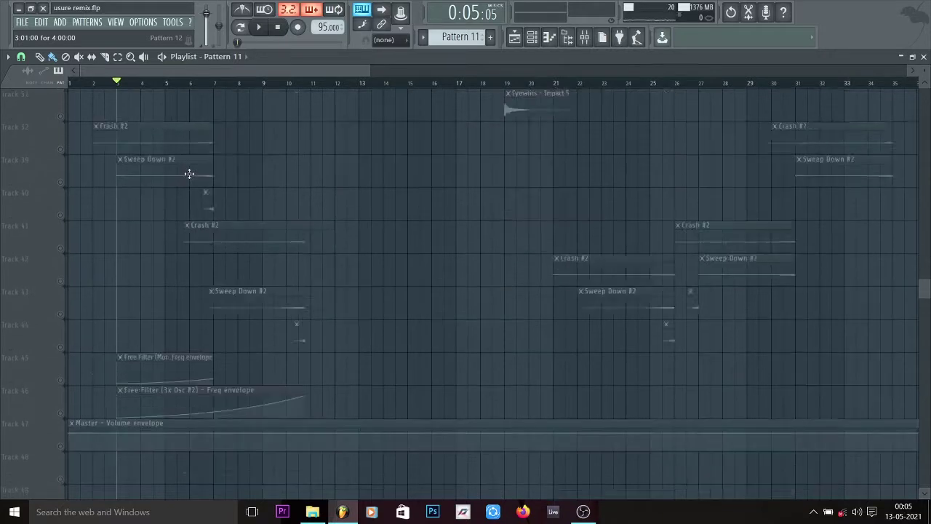
scroll(189, 173, "down", 3)
left_click(61, 183)
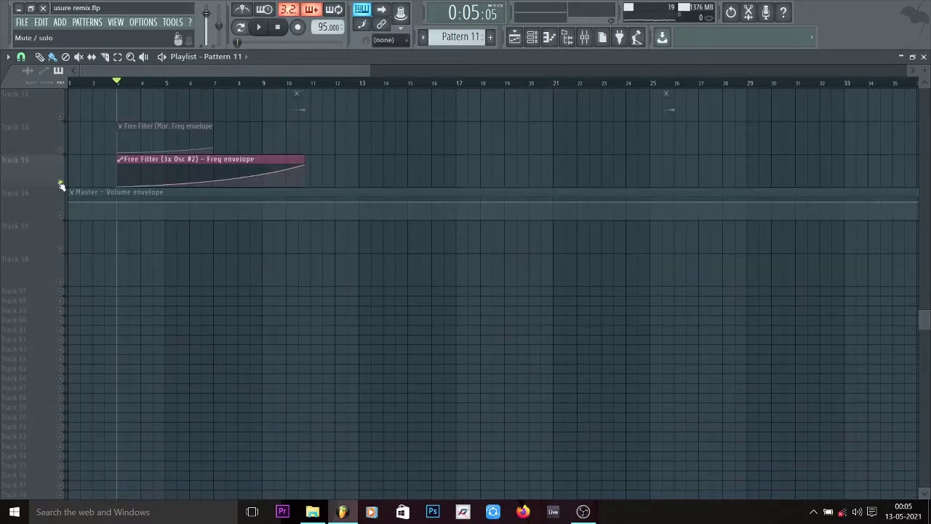
scroll(202, 245, "up", 3)
scroll(198, 243, "down", 2)
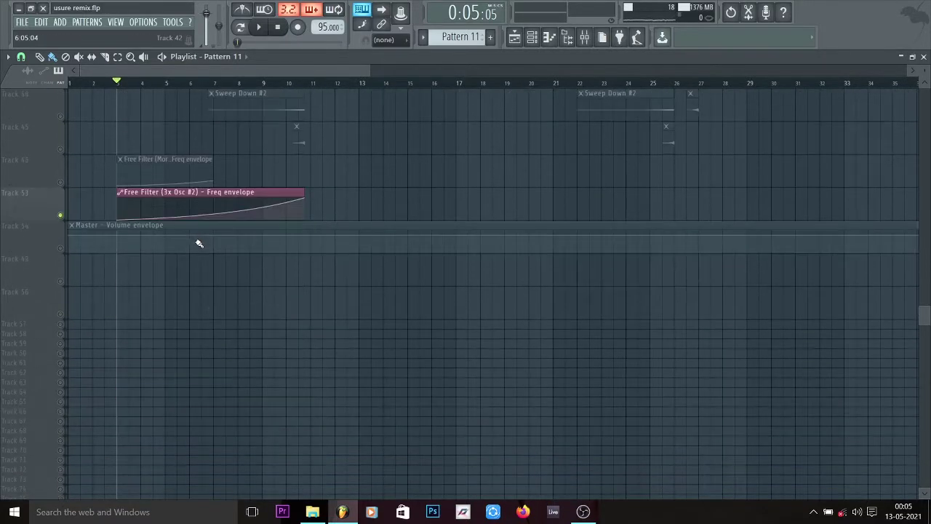
scroll(199, 244, "up", 2)
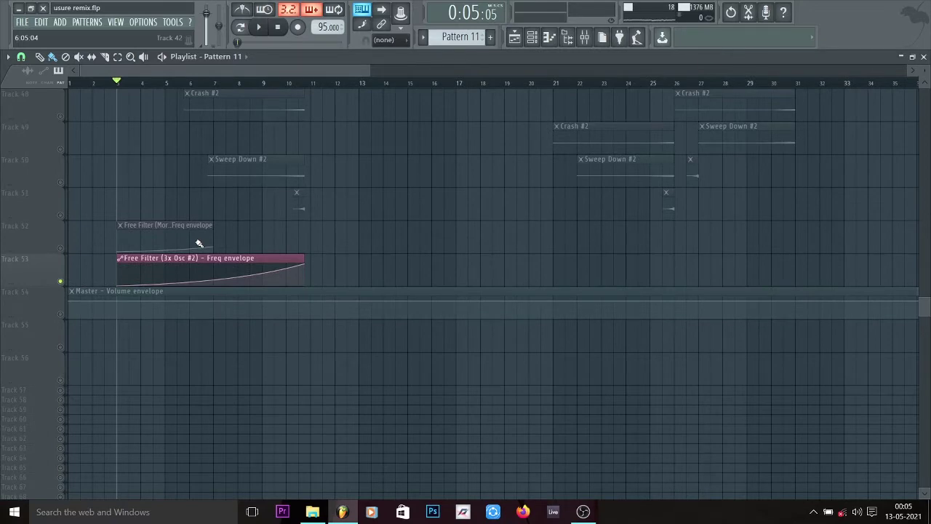
Step: Play the enabled tracks together from bar 3, skip ahead to about bar 10, and stop playback
key("space")
scroll(284, 255, "up", 15)
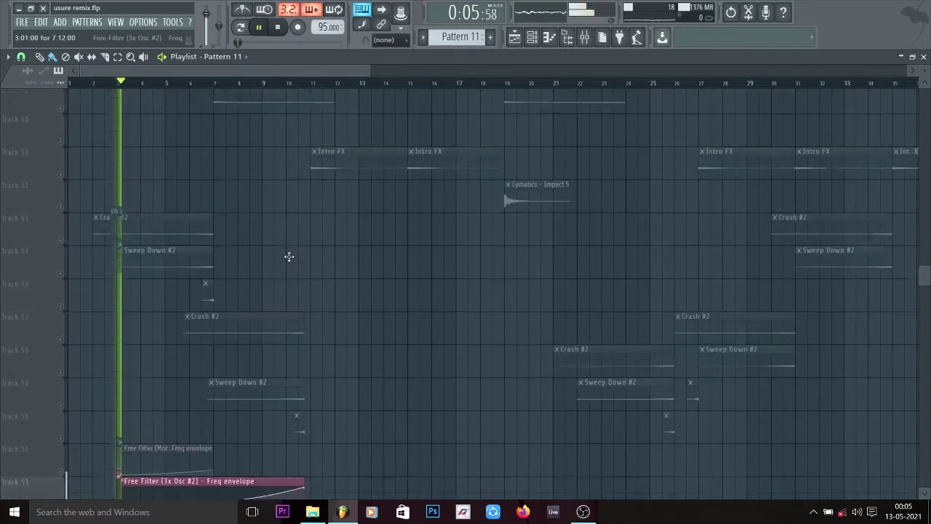
scroll(267, 254, "up", 8)
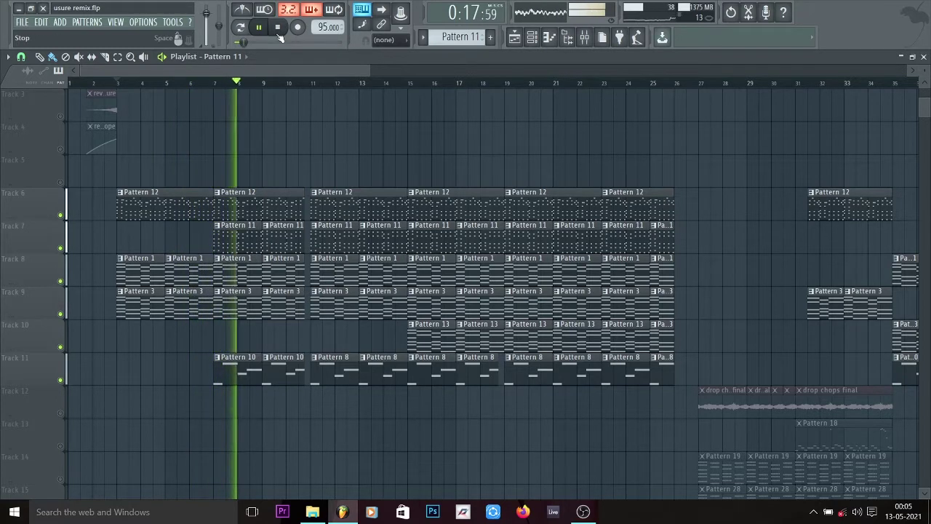
left_click(298, 82)
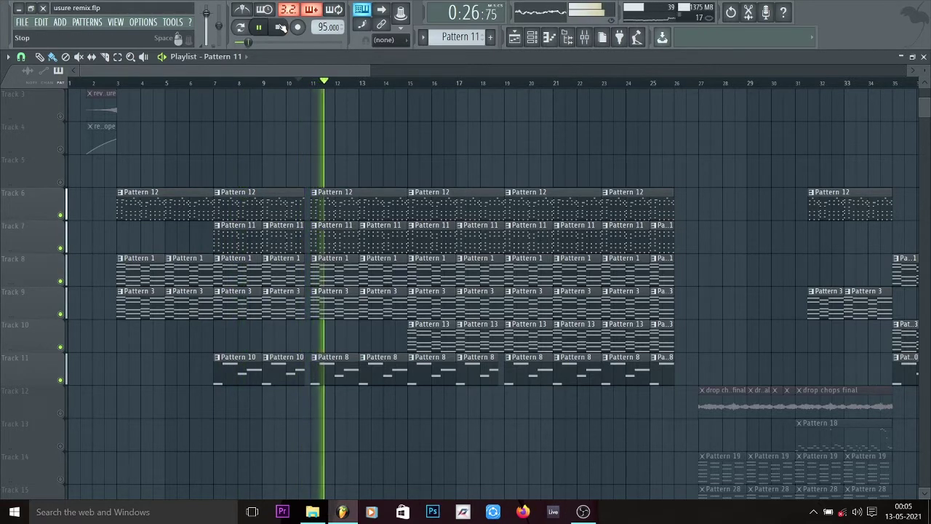
left_click(281, 27)
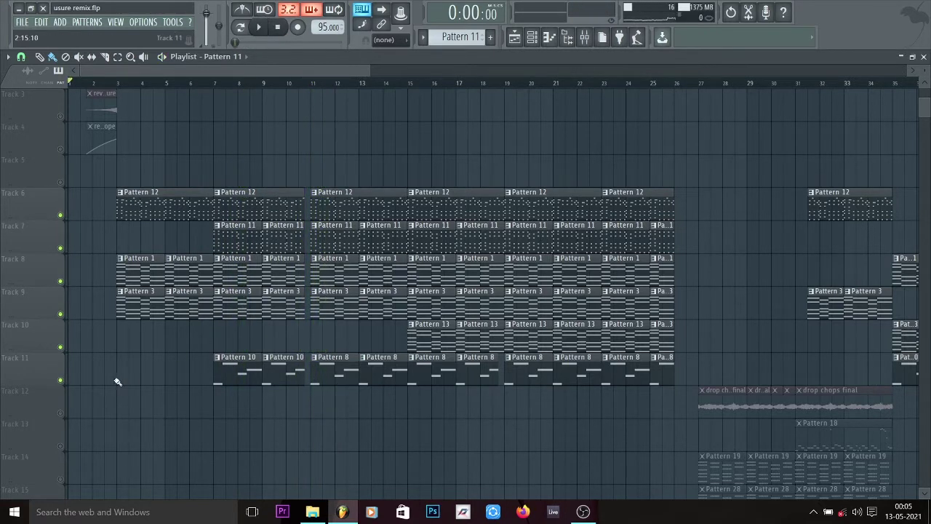
Step: Solo Track 11, set the playback position to bar 7, and show Pattern 10 in the channel rack
right_click(63, 381)
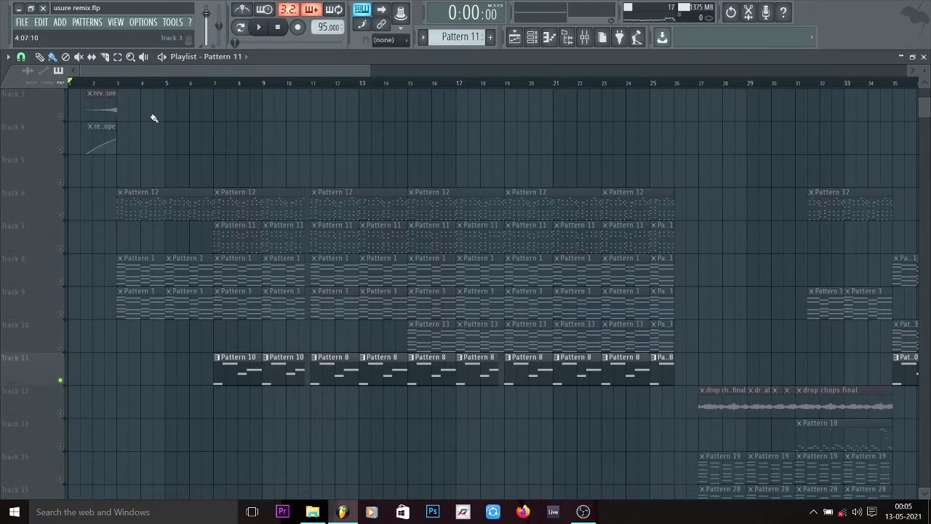
left_click(221, 83)
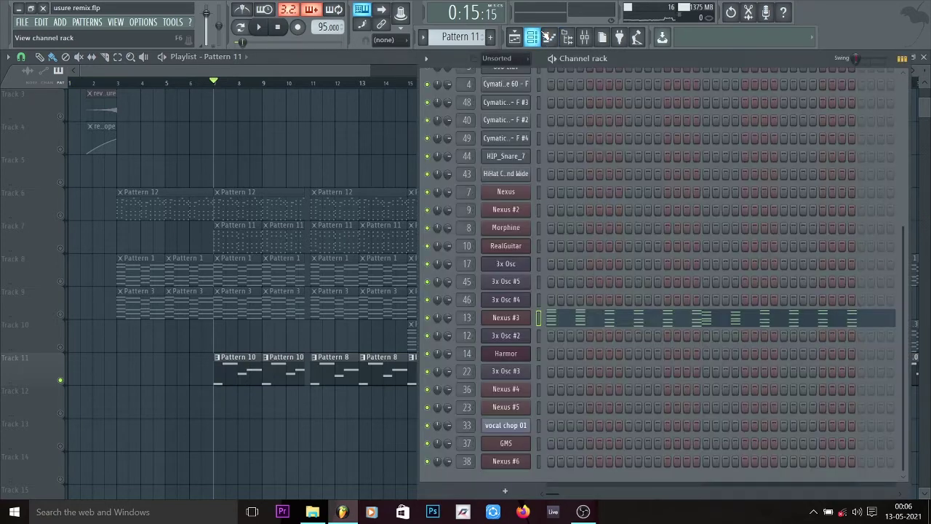
left_click(549, 36)
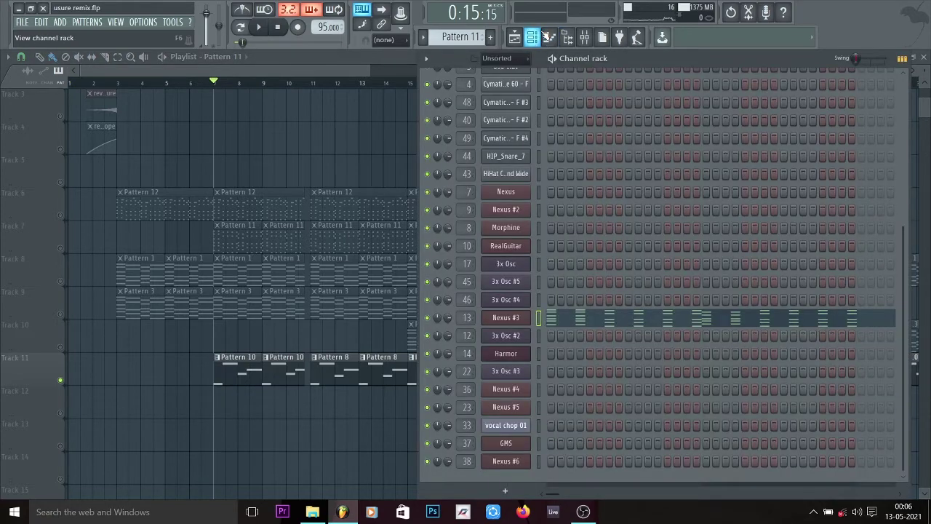
left_click(249, 377)
left_click(549, 36)
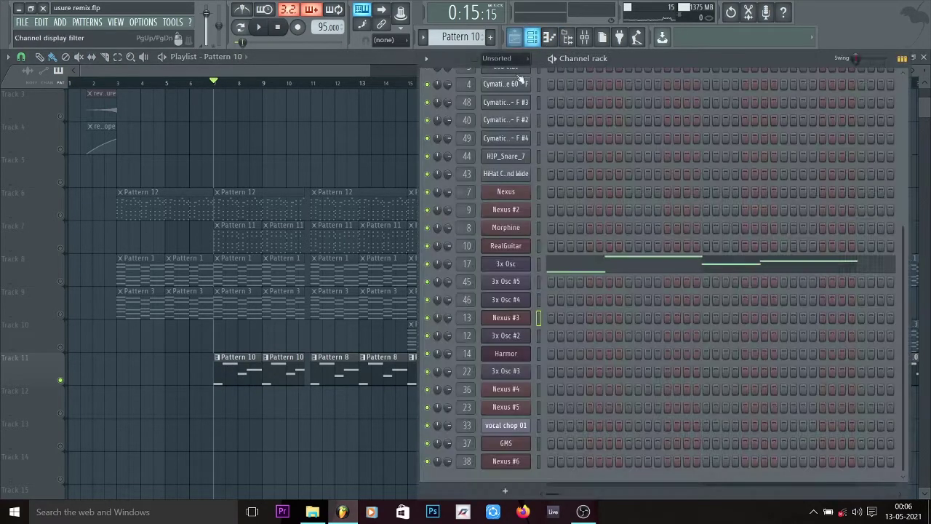
Step: Open the 3x Osc channel's miscellaneous settings and play Pattern 10 in pattern mode, then stop
left_click(510, 264)
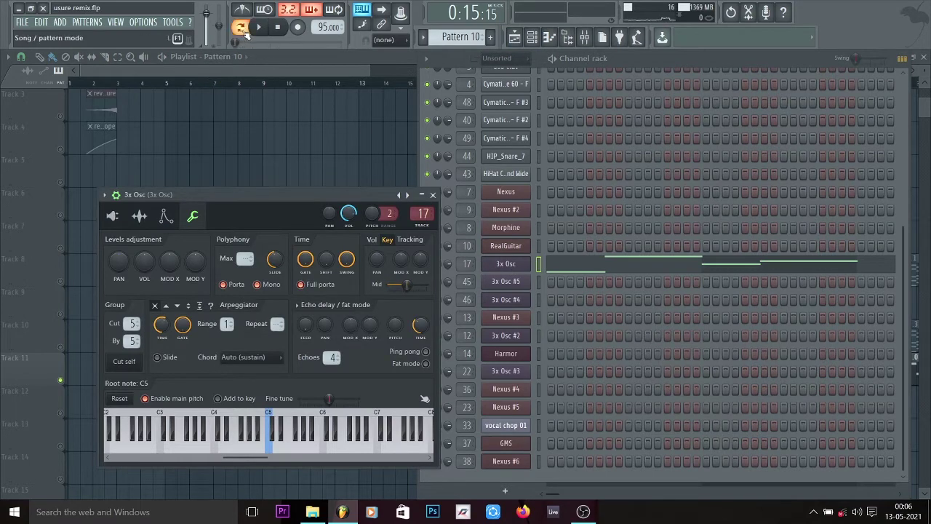
key("space")
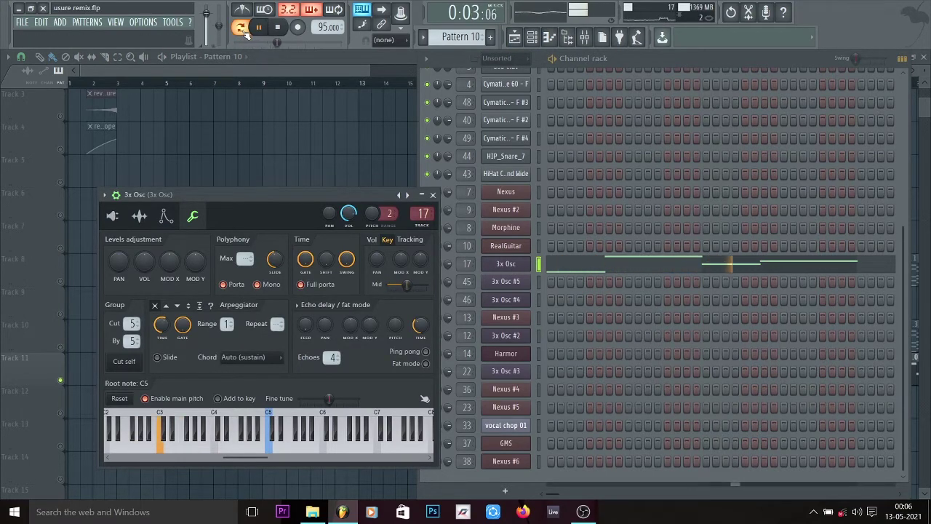
key("space")
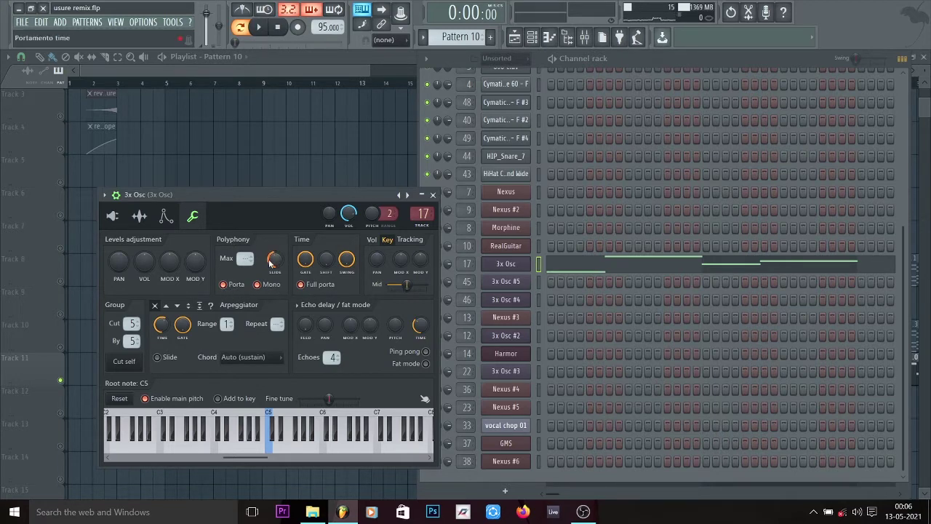
Step: Examine Pattern 10's bass notes in the 3x Osc piano roll, looking closely at where G2 meets F3
left_click(550, 266)
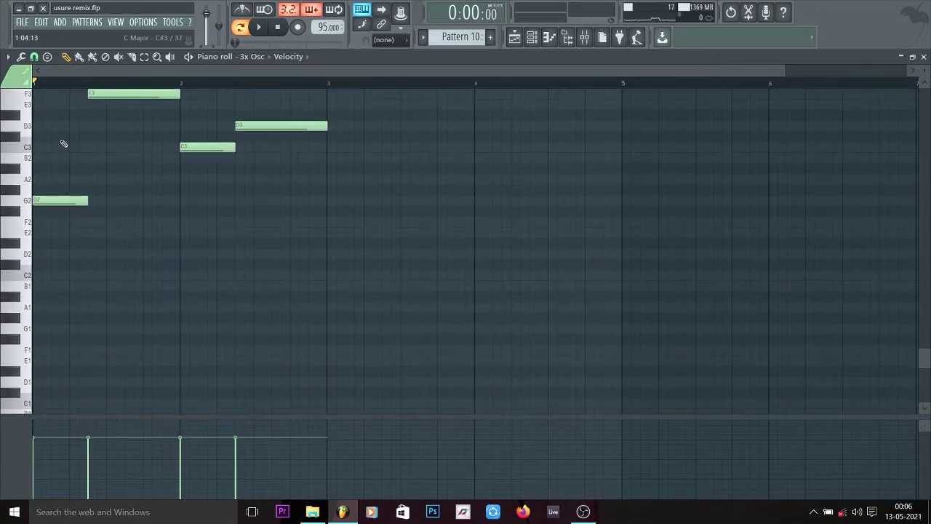
scroll(56, 91, "up", 3)
scroll(57, 90, "up", 2)
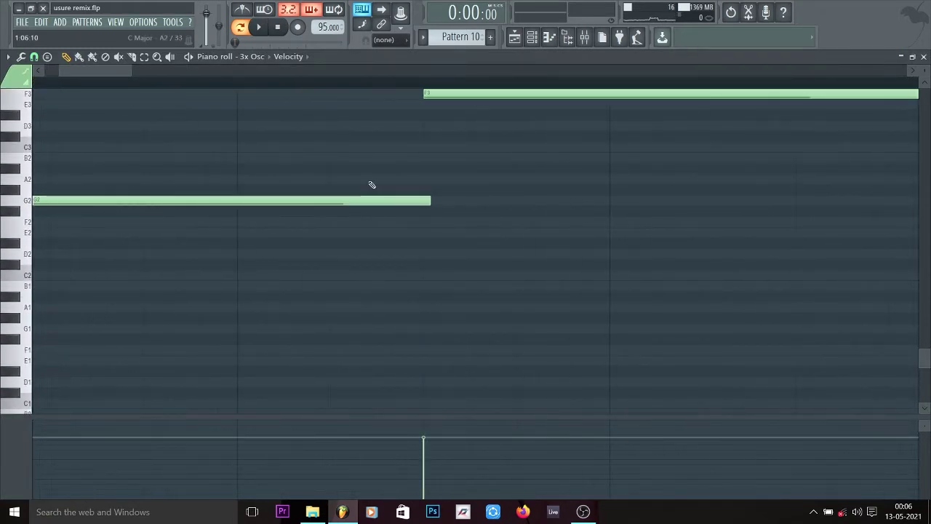
scroll(372, 184, "up", 3)
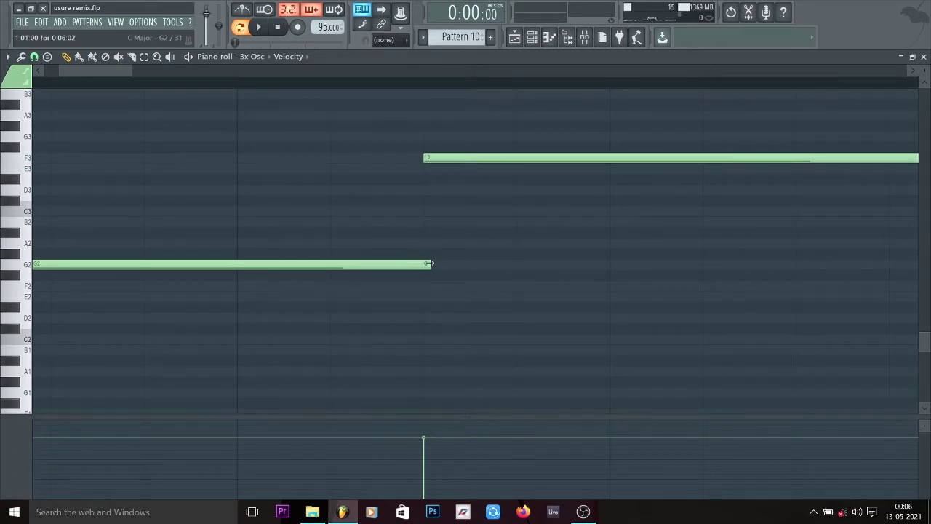
scroll(414, 85, "down", 4)
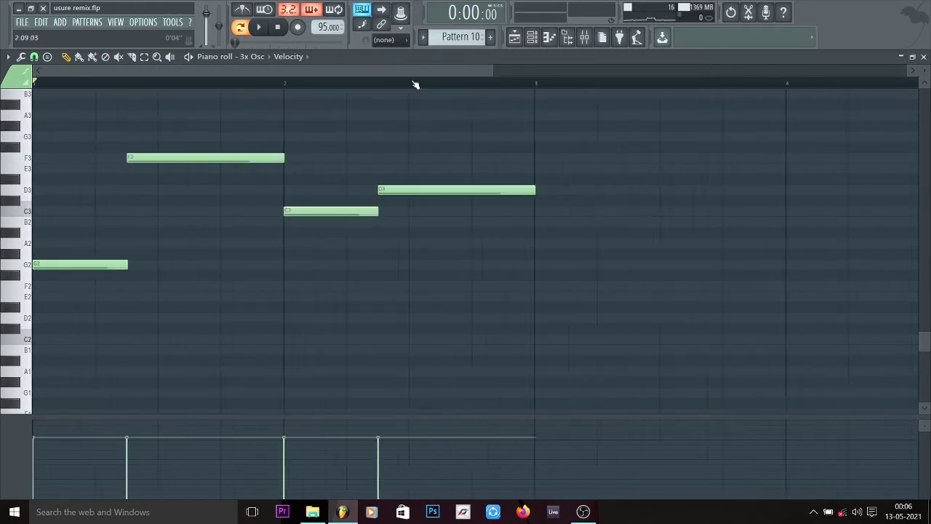
scroll(408, 85, "down", 2)
Step: Return to the playlist, solo Track 18 with the pluck usure clips, and play the song from bar 3
left_click(524, 39)
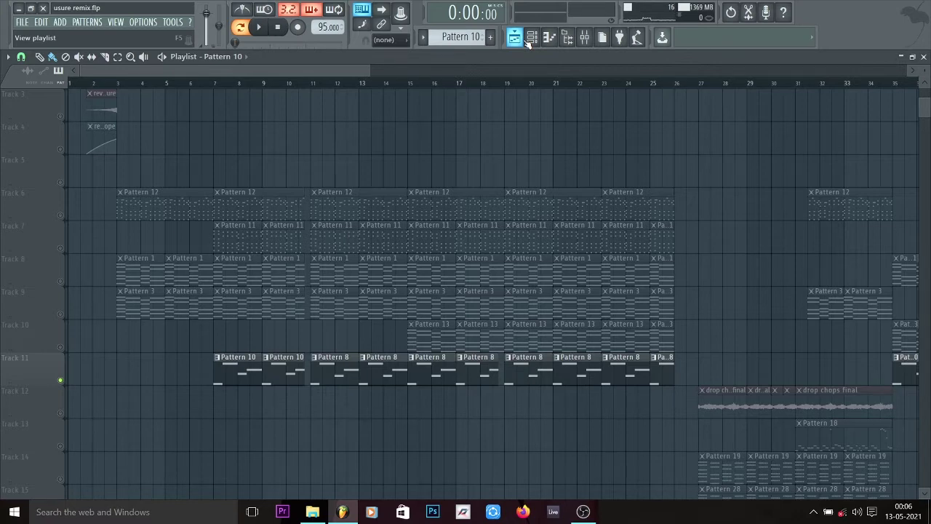
scroll(607, 152, "down", 4)
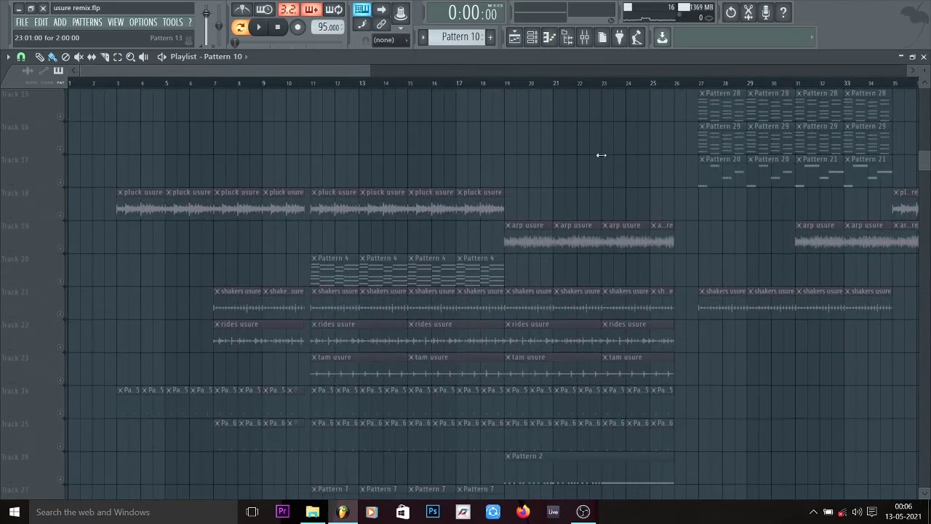
left_click(60, 220)
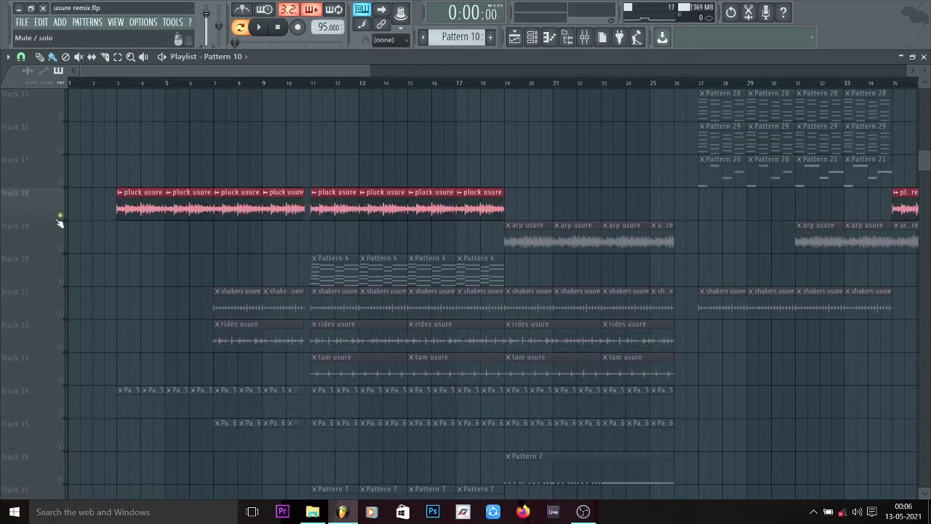
scroll(121, 91, "up", 3)
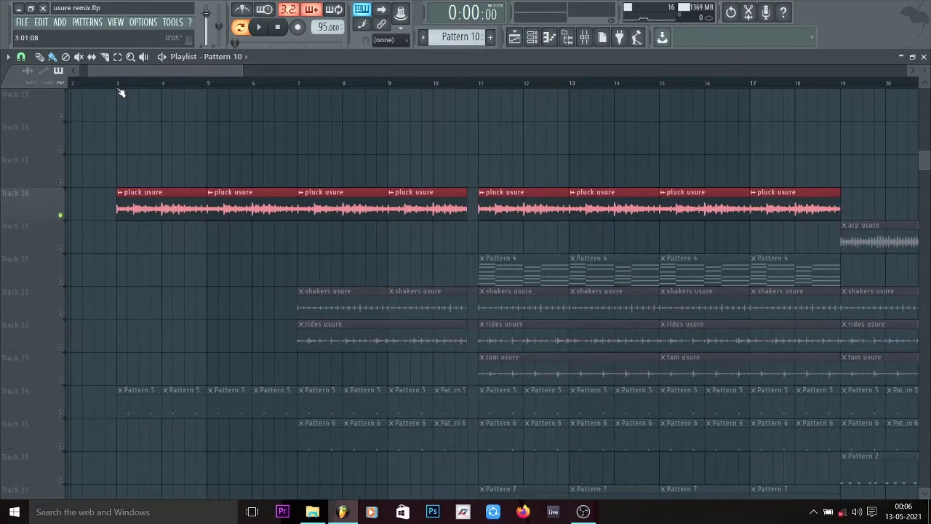
scroll(121, 89, "up", 2)
left_click(118, 83)
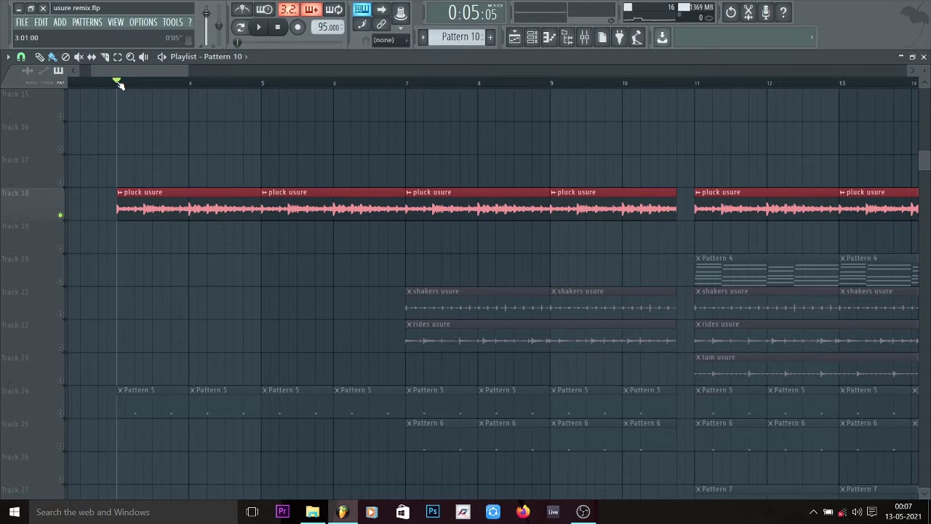
key("space")
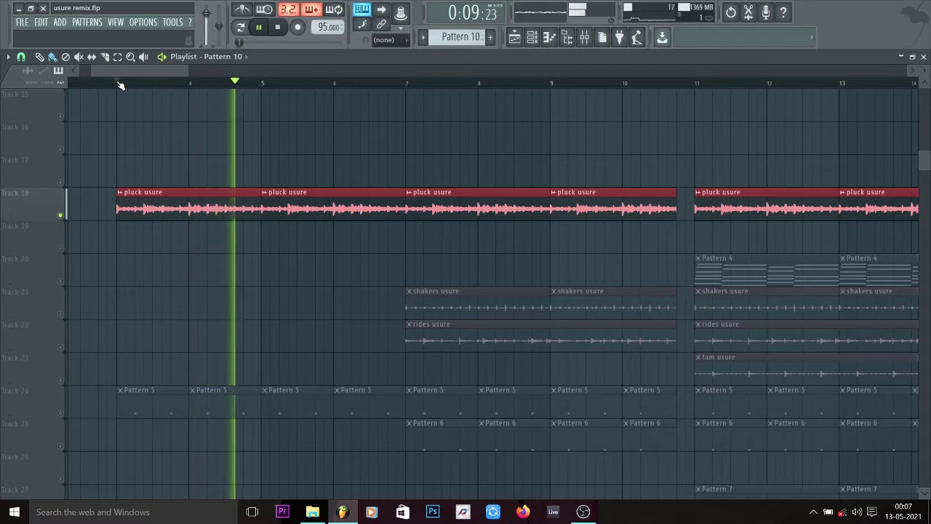
Step: Stop the song, solo Track 20, and play Pattern 4 in pattern mode with the channel rack shown
key("space")
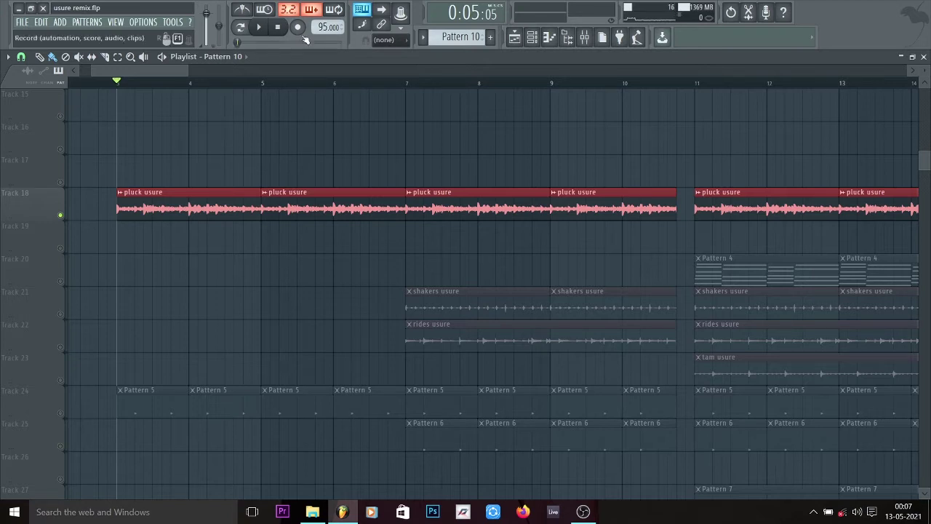
scroll(193, 72, "down", 4)
left_click_drag(204, 71, 253, 72)
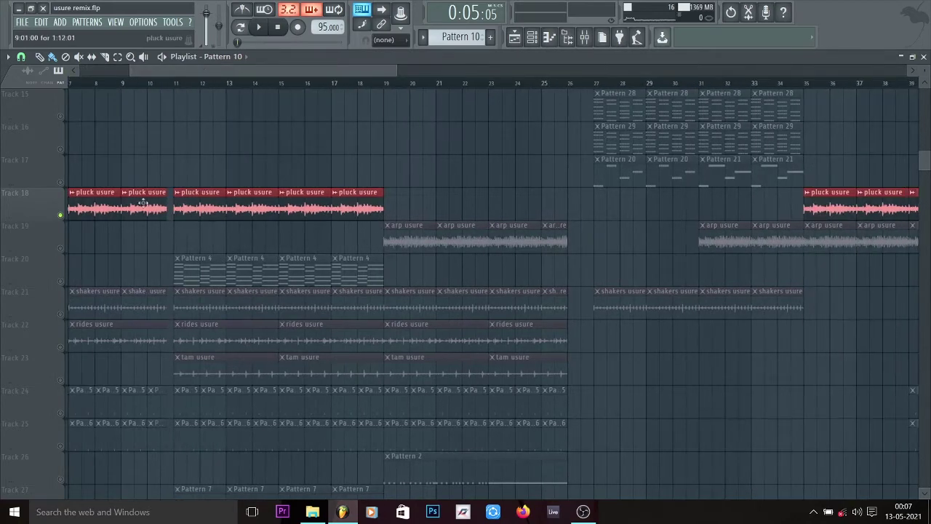
right_click(61, 282)
left_click(202, 267)
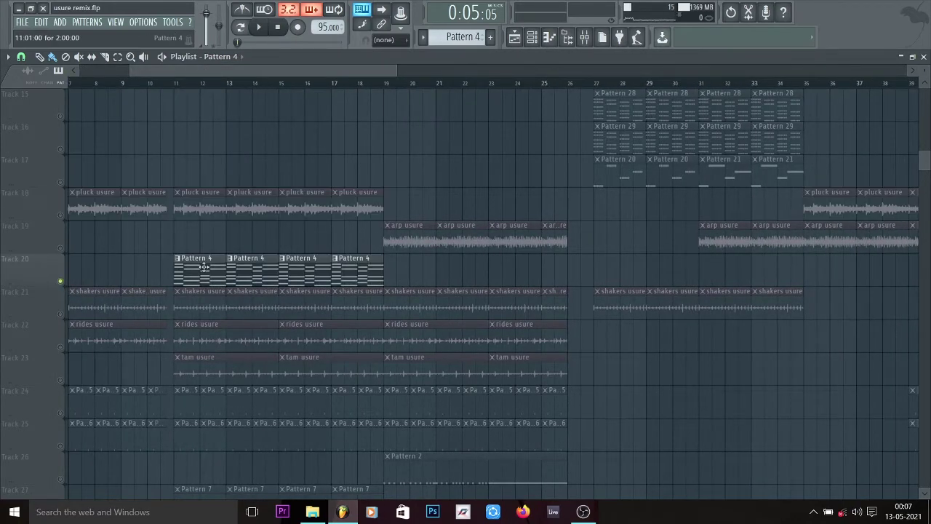
left_click(241, 29)
key("space")
left_click(538, 37)
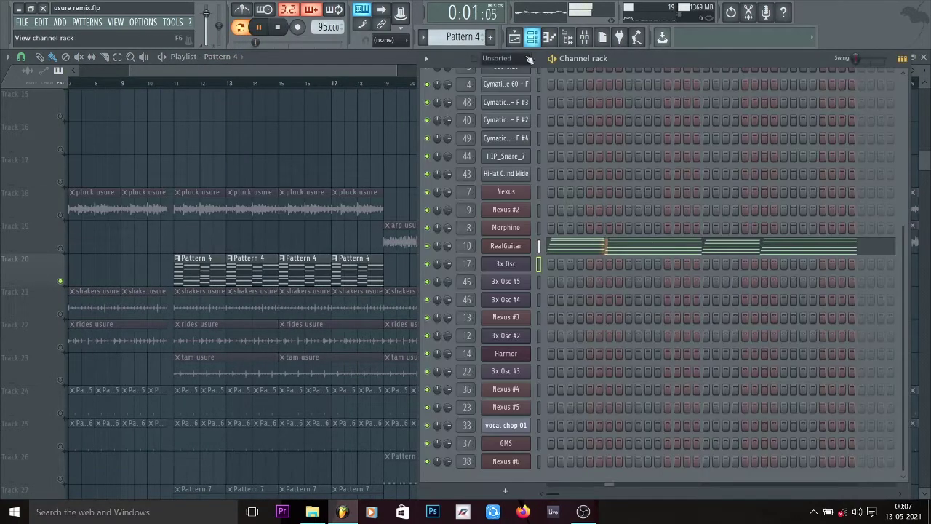
Step: Examine Pattern 4's chord notes in the RealGuitar piano roll with playback stopped
left_click(651, 249)
key("space")
scroll(325, 254, "up", 8)
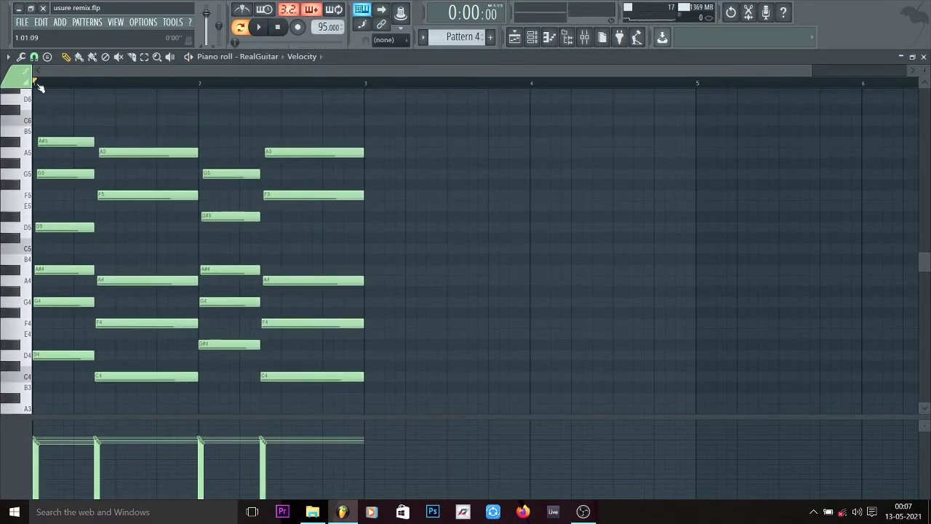
scroll(39, 87, "up", 2)
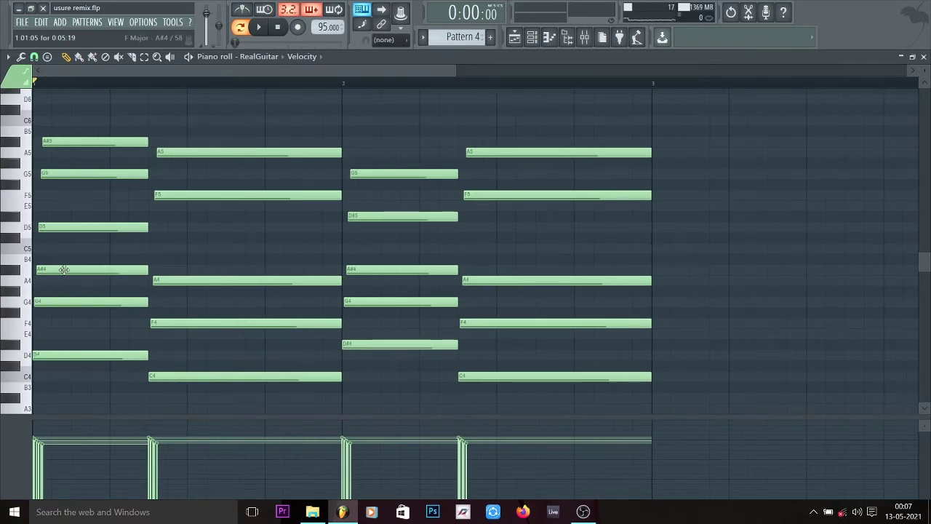
Step: Return to the playlist and view the RealGuitar channel of Pattern 4 in the channel rack
left_click(514, 37)
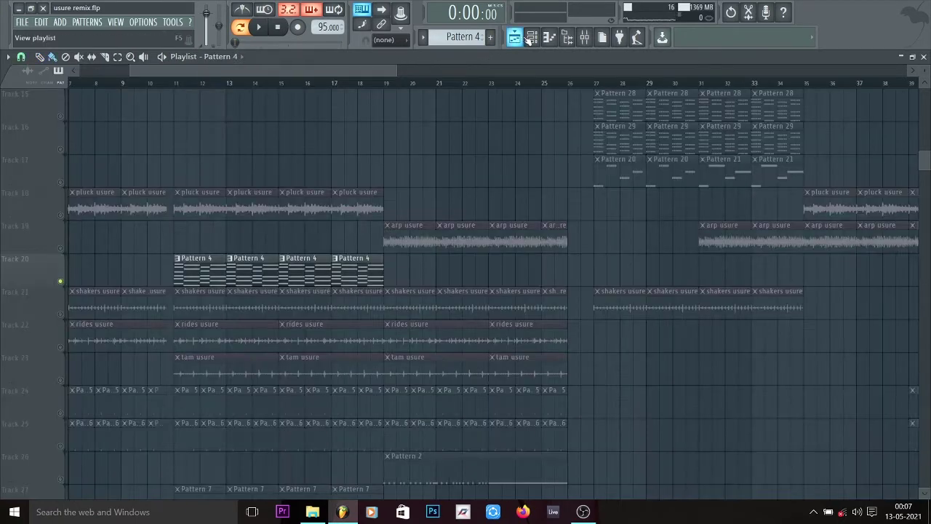
left_click(531, 36)
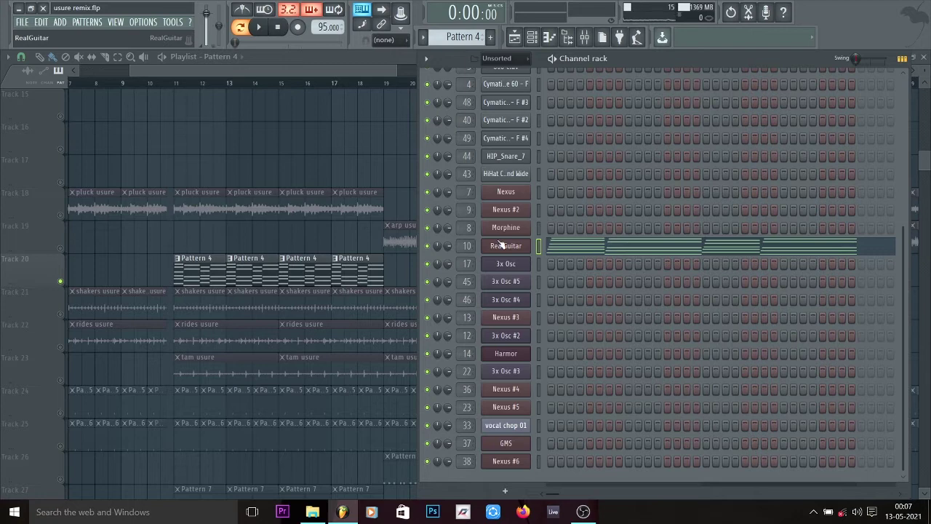
left_click_drag(150, 71, 128, 72)
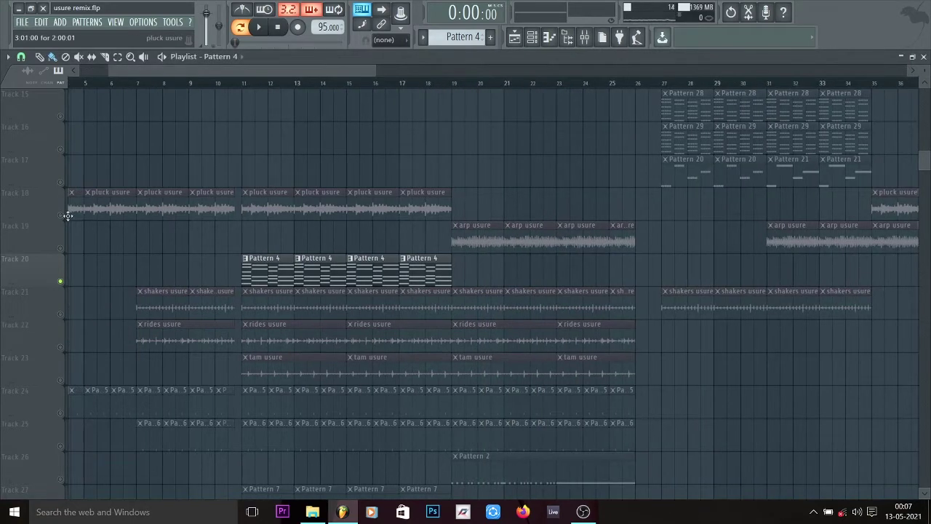
Step: Solo Track 18 with the pluck usure clips, switch the solo to Track 19, and set the song position to bar 19
left_click(65, 215)
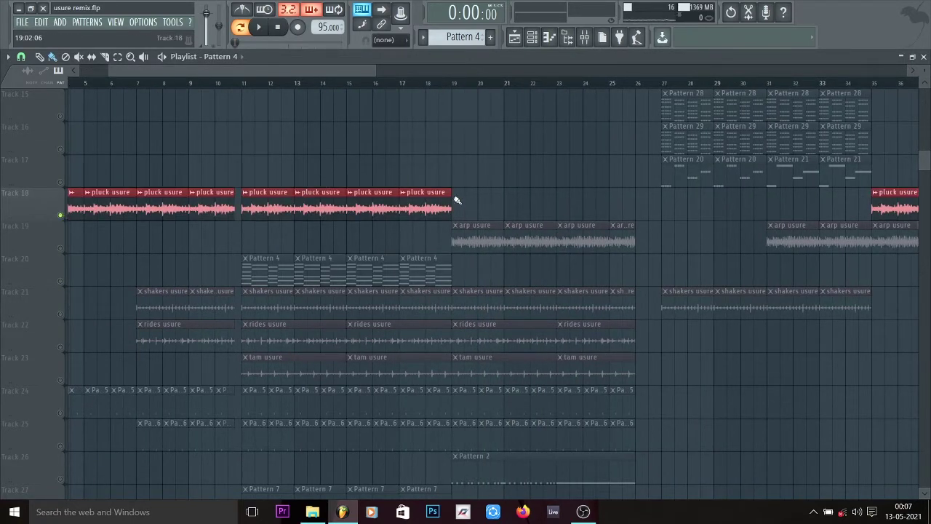
scroll(257, 249, "up", 9)
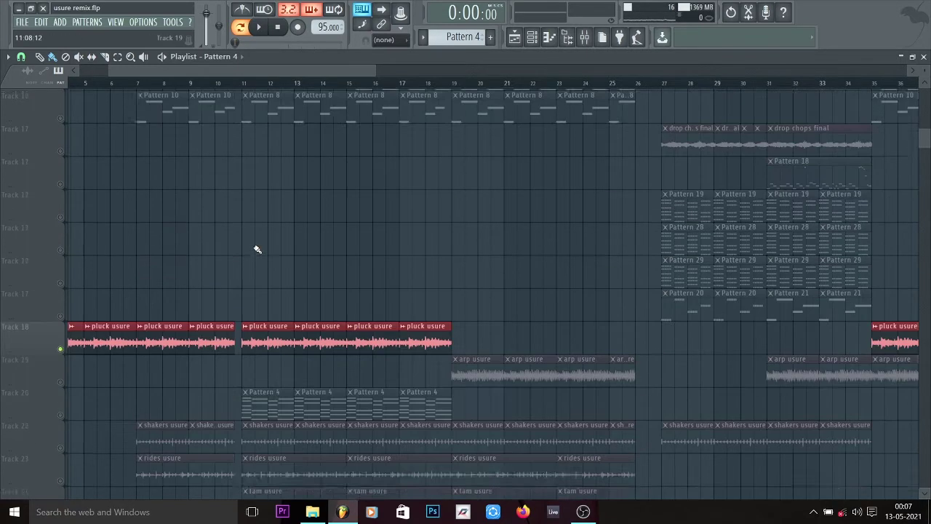
scroll(257, 249, "down", 9)
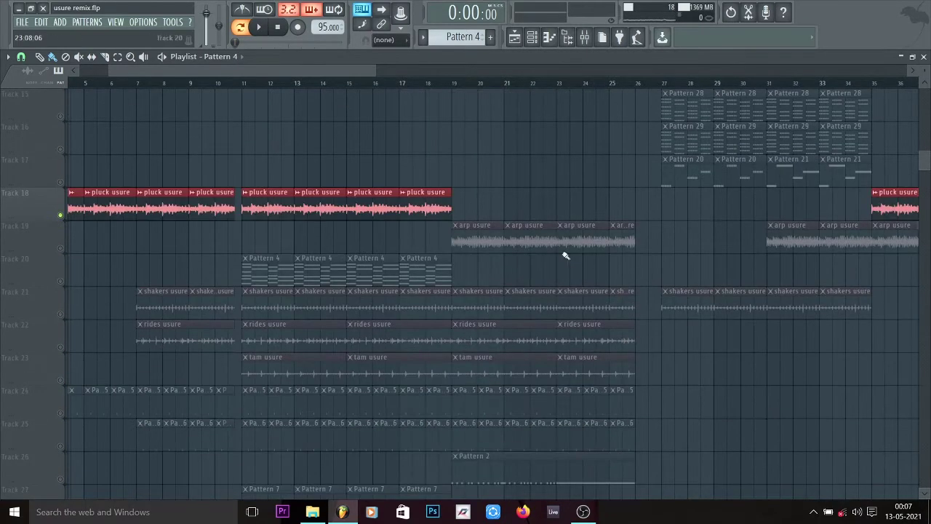
left_click(62, 248)
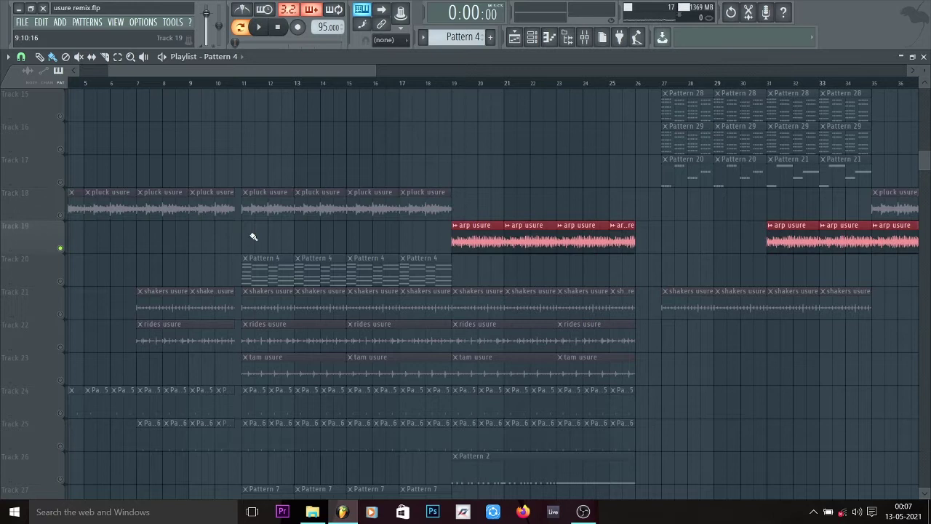
left_click(460, 88)
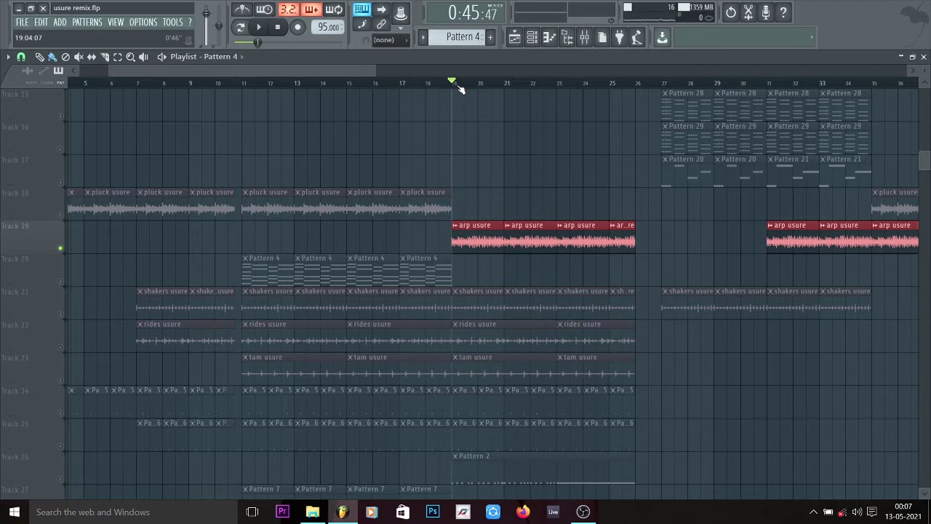
Step: View Pattern 3's chords from Track 9 in the Morphine piano roll and return to the playlist
scroll(473, 234, "up", 9)
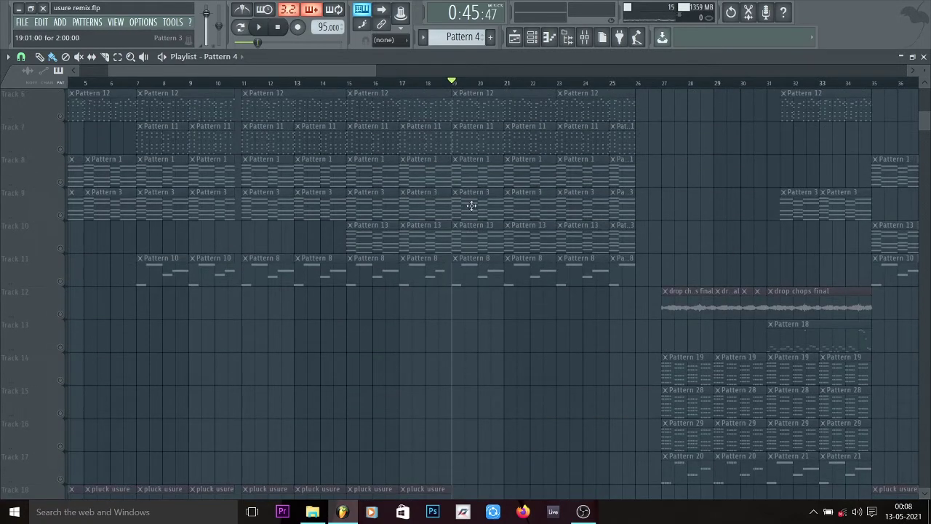
double_click(513, 208)
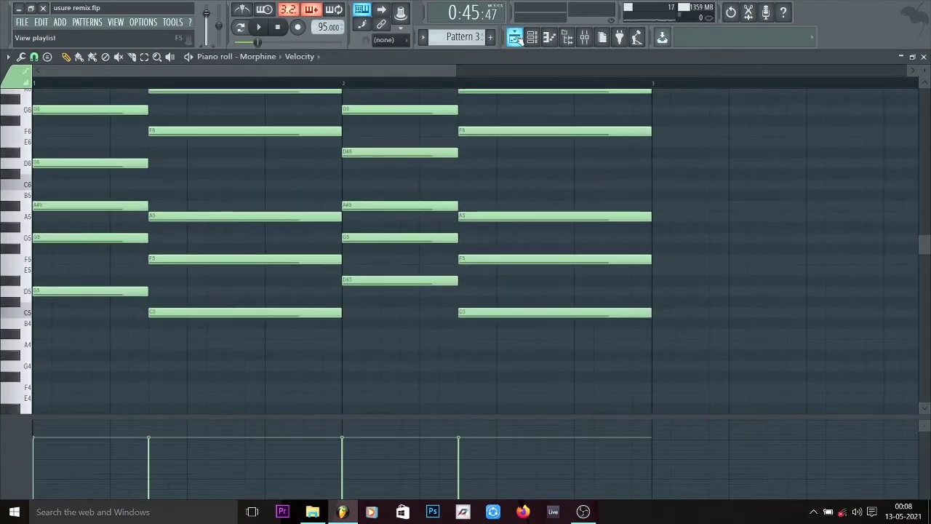
left_click(514, 38)
Step: Play the arp usure clips from bar 19 and inspect the Fruity parametric EQ 2 on the arp usure mixer track
scroll(499, 239, "down", 5)
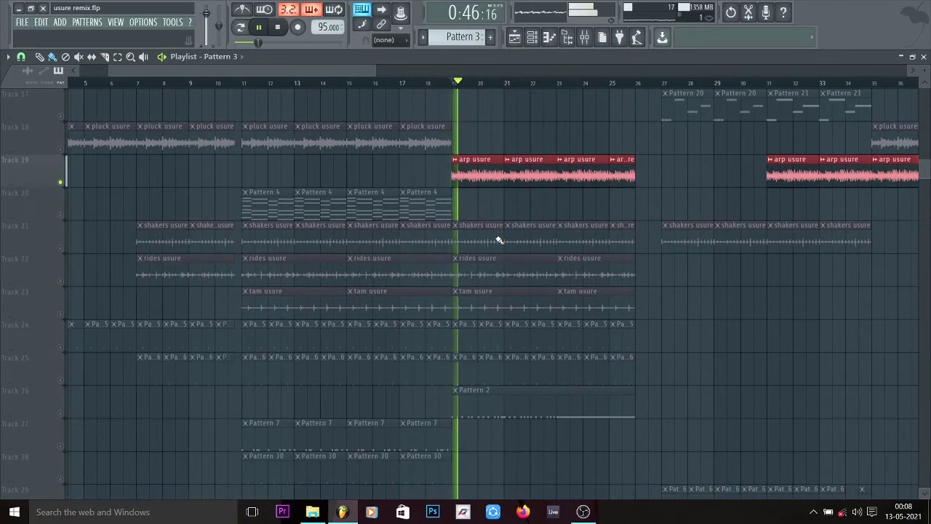
left_click(584, 37)
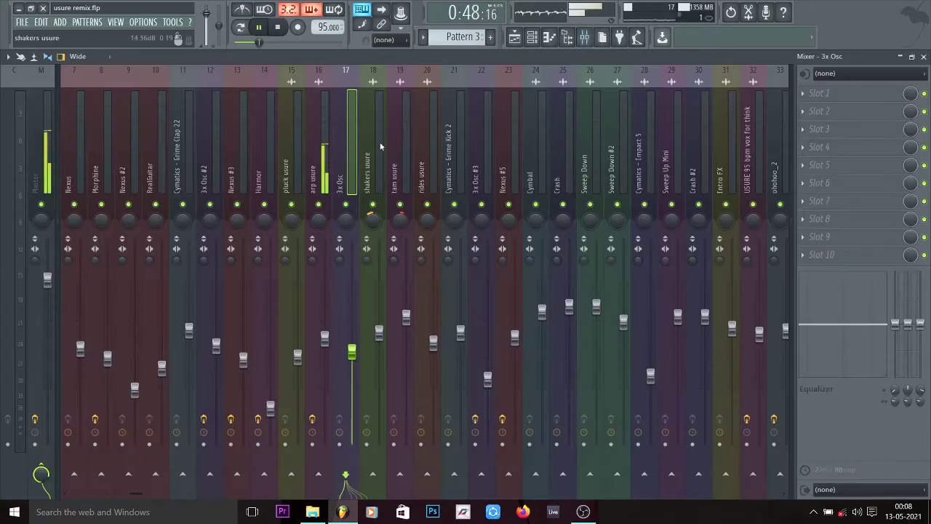
left_click(314, 138)
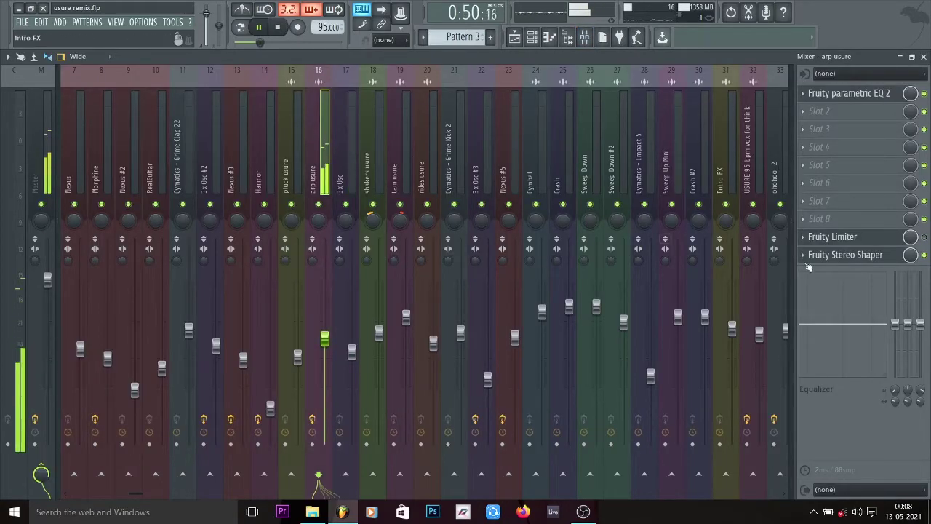
key("space")
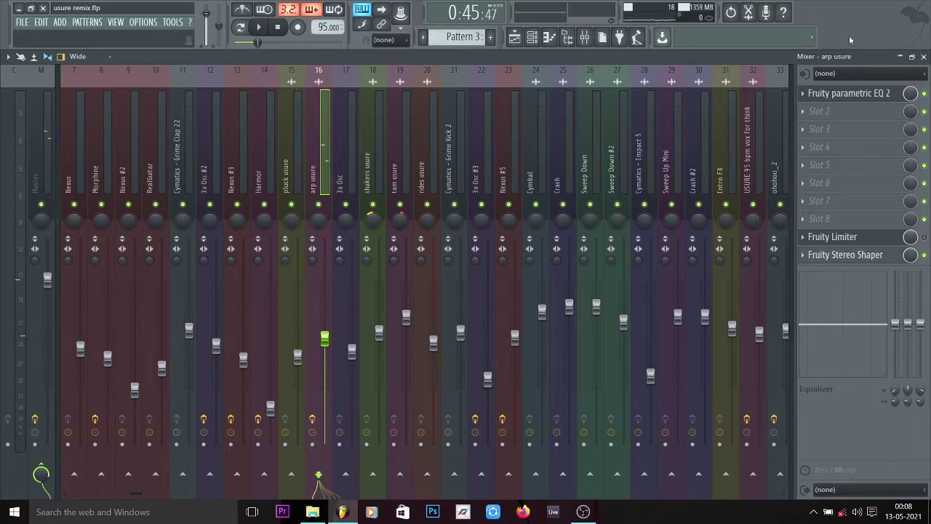
left_click(846, 95)
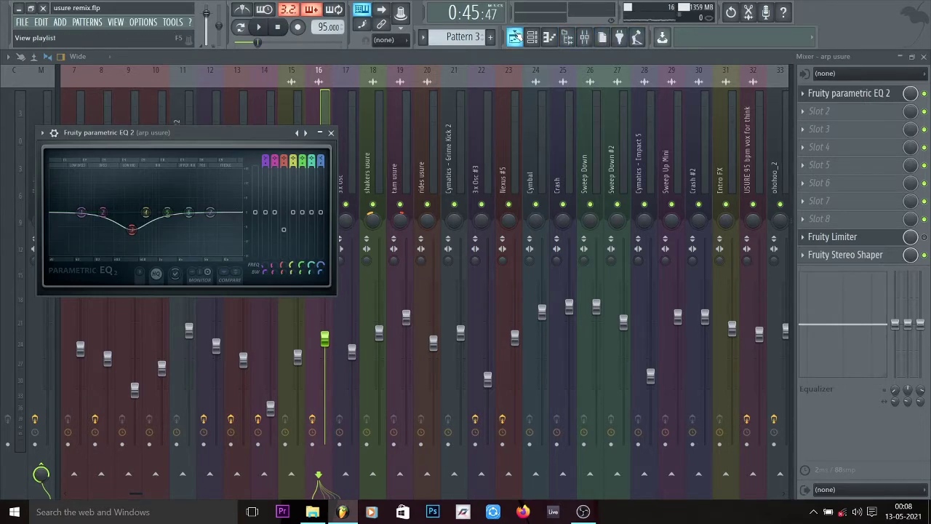
Step: Return to the playlist, solo Track 21 with the shakers usure clips, and play the song from bar 7
left_click(515, 37)
scroll(555, 254, "up", 8)
scroll(555, 254, "up", 4)
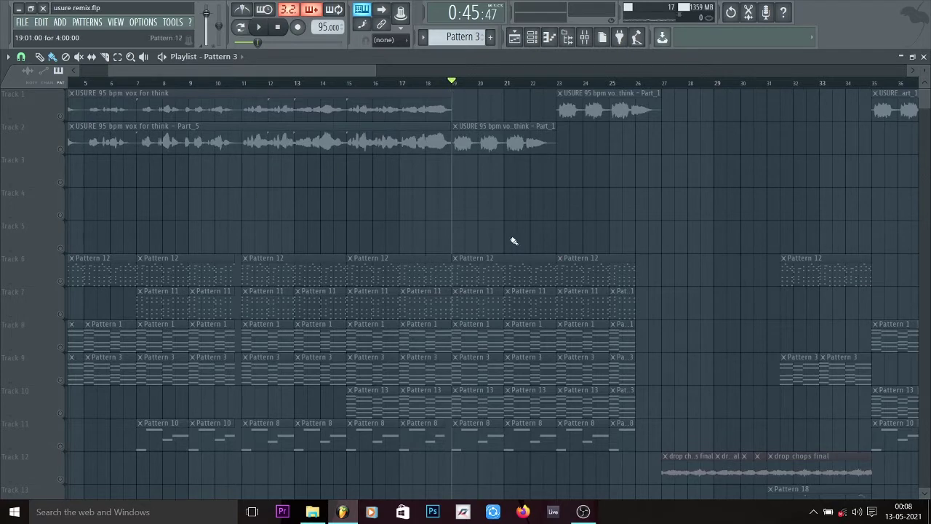
scroll(436, 305, "down", 6)
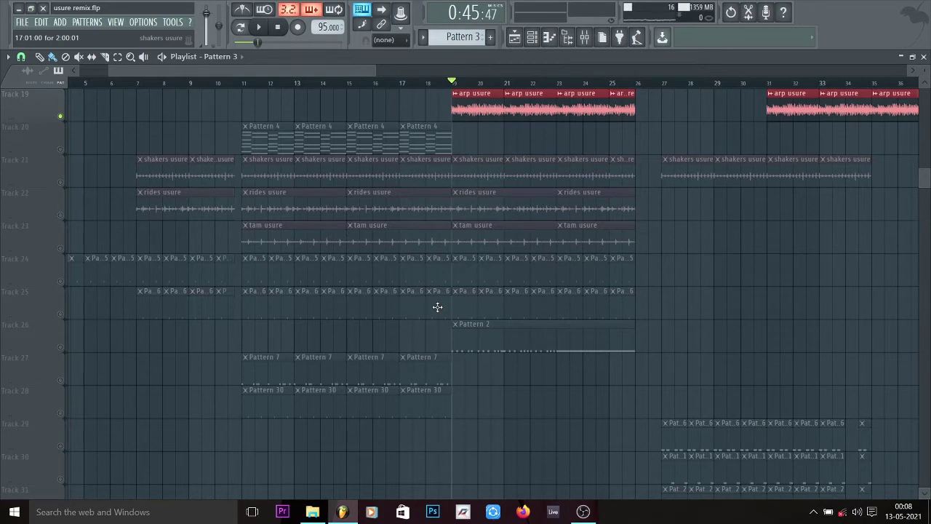
left_click(61, 183)
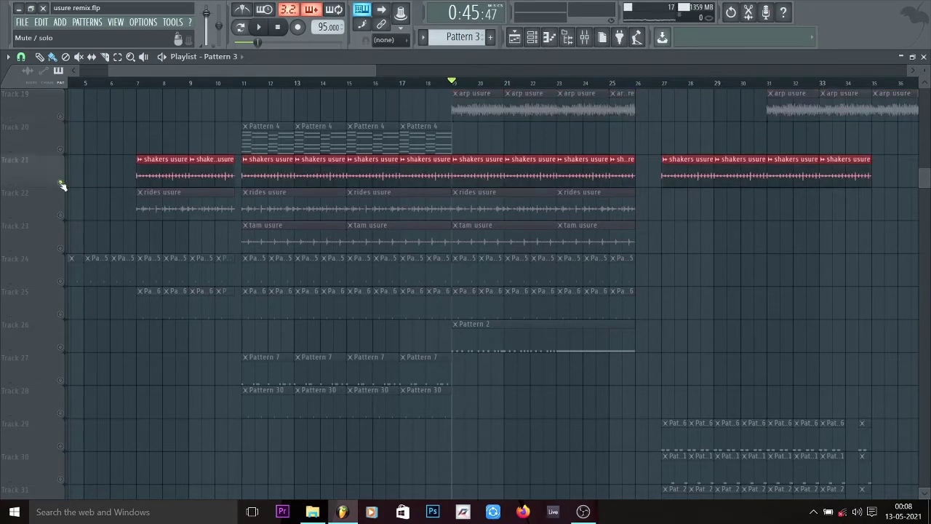
left_click(144, 86)
key("space")
scroll(144, 87, "up", 3)
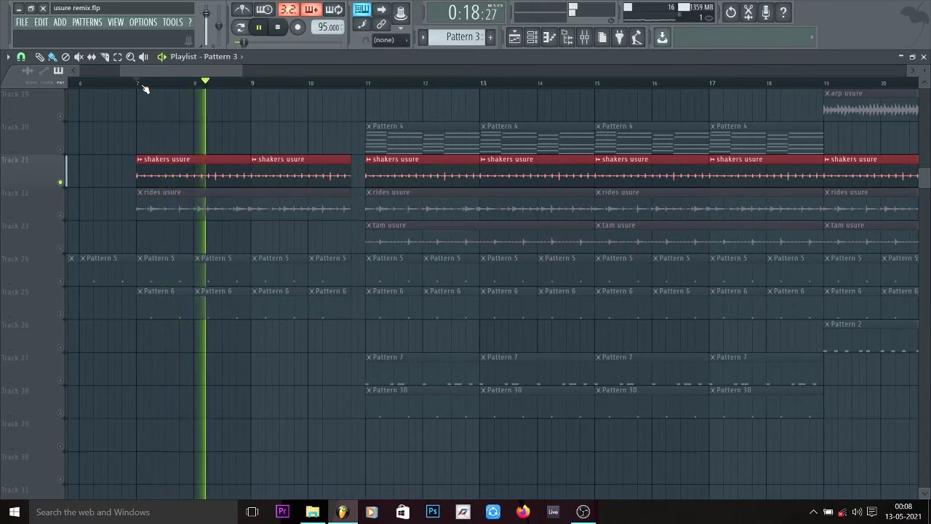
key("space")
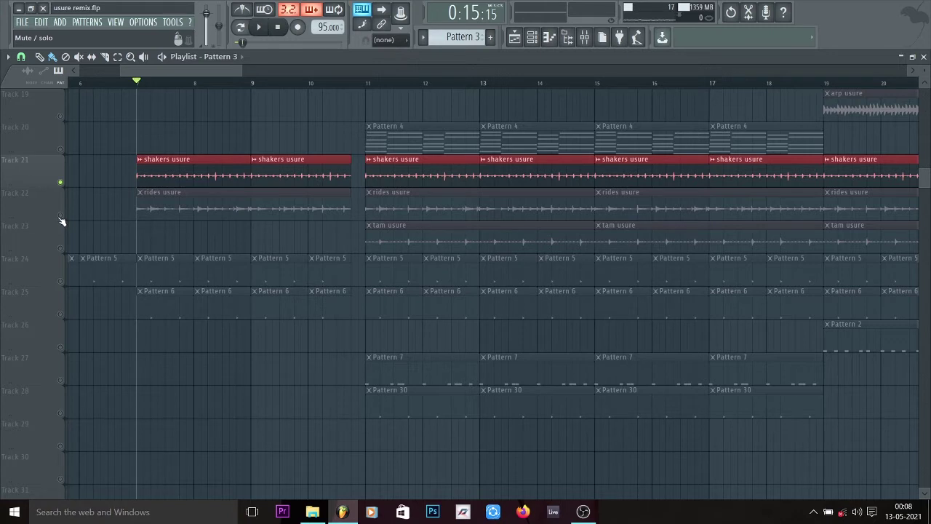
Step: Point out StylusRMX among the plugins for a new channel without adding it, and replay the shakers usure clips briefly
left_click(532, 37)
left_click(507, 490)
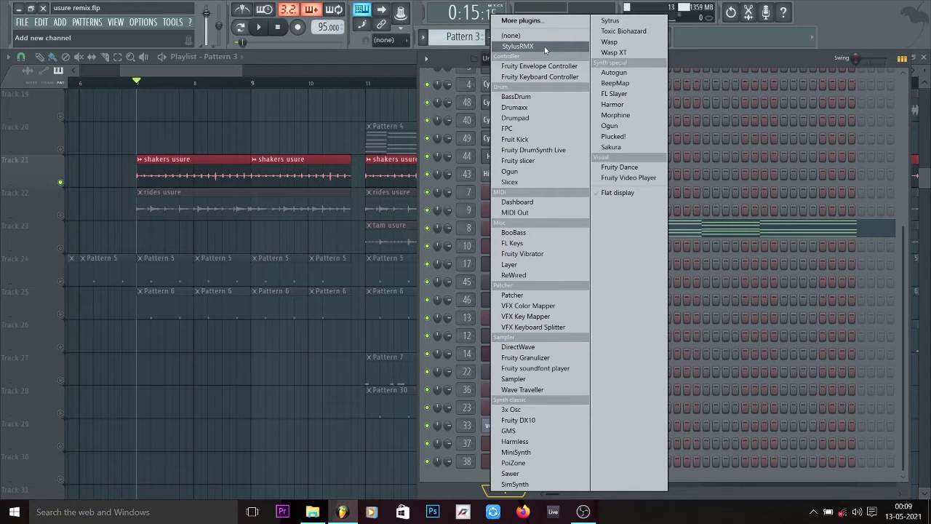
left_click(182, 75)
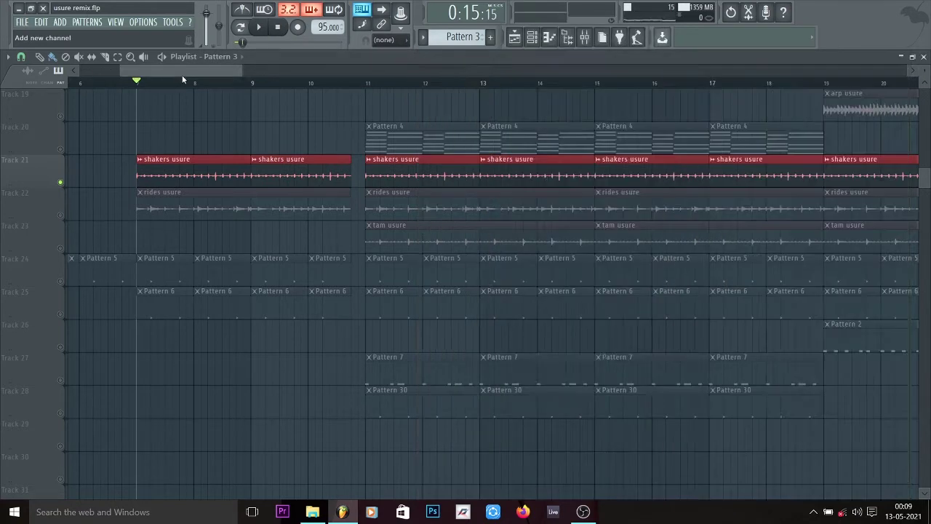
key("space")
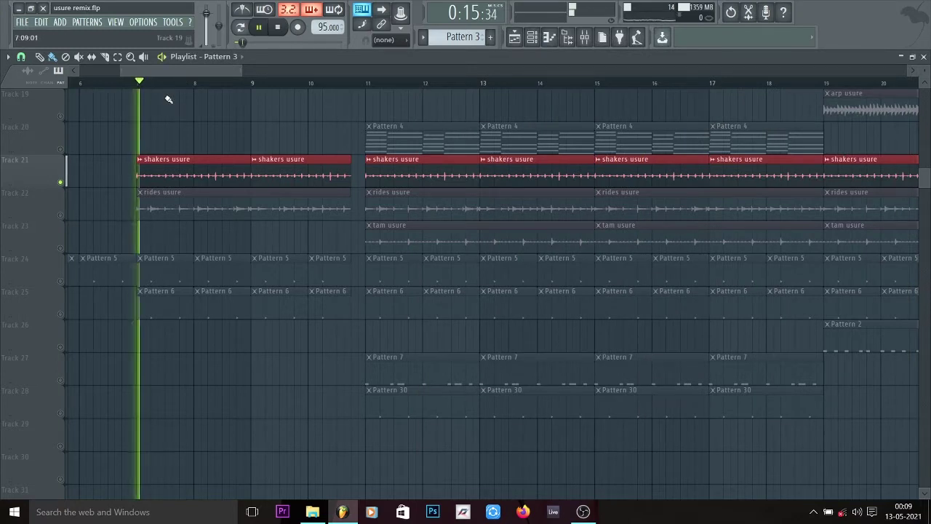
key("space")
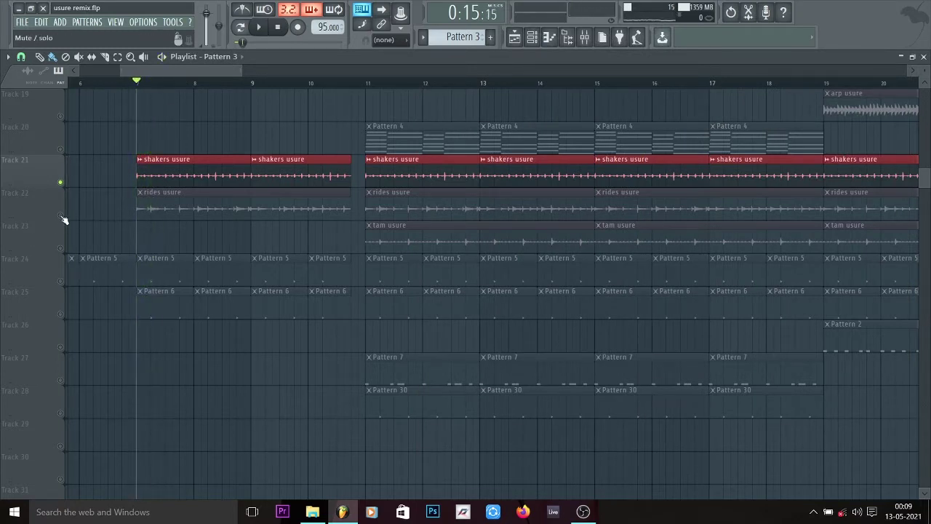
Step: Solo Track 22 and play its rides usure clips from bar 7
left_click(62, 217)
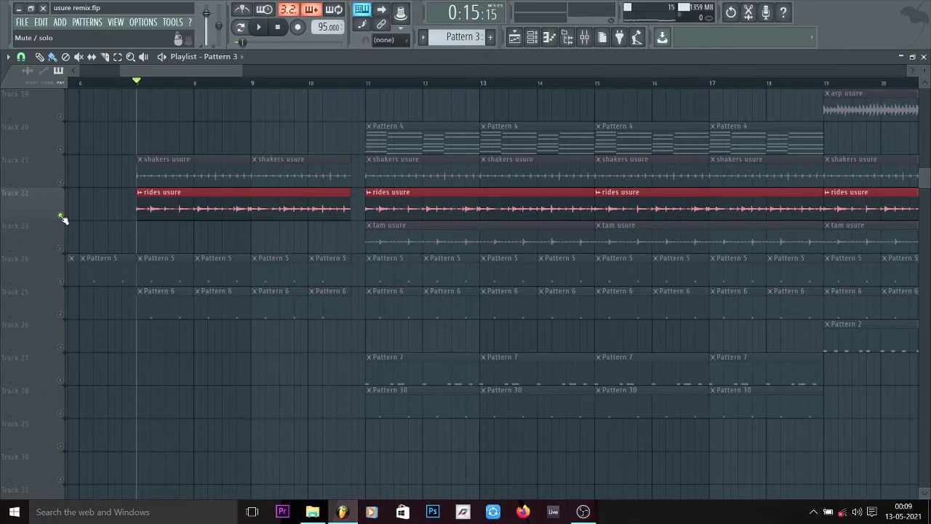
key("space")
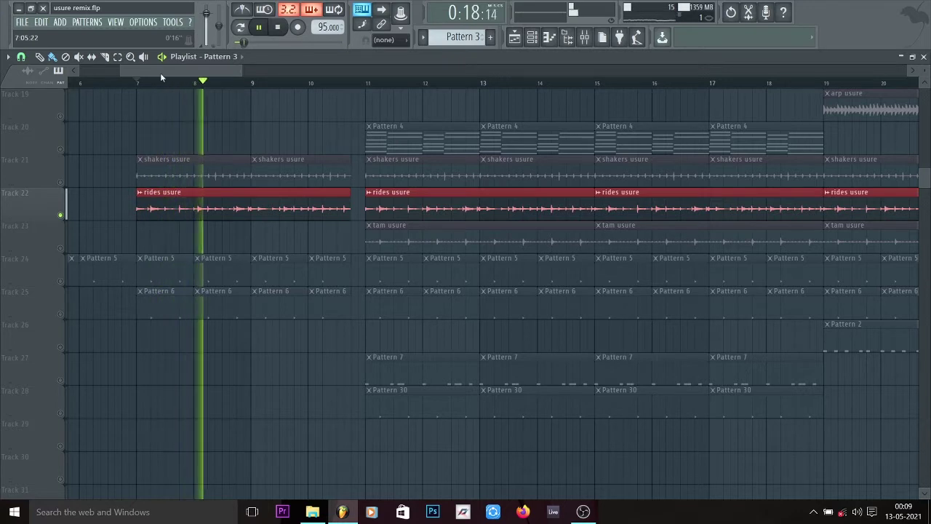
key("space")
Step: Solo Track 23 with the tam usure clips and set the playback position to bar 11
right_click(61, 249)
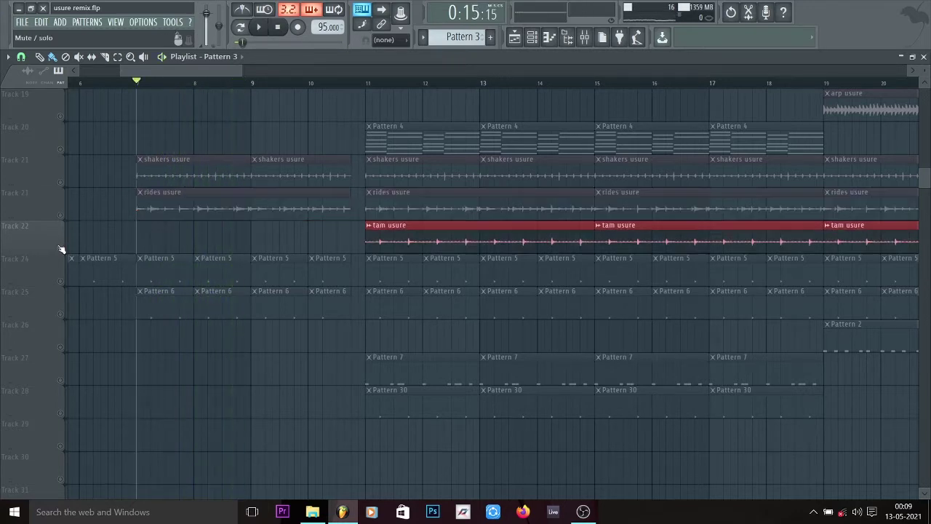
left_click_drag(199, 70, 224, 72)
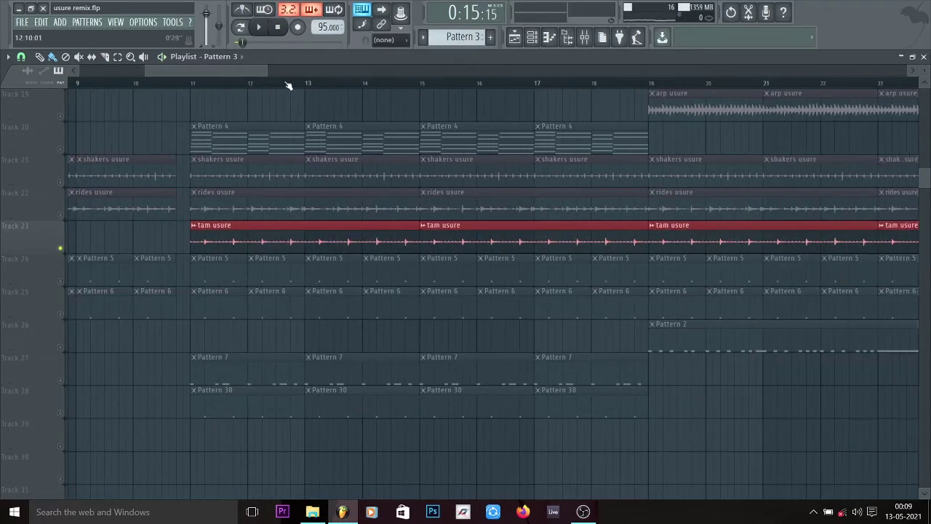
left_click(195, 84)
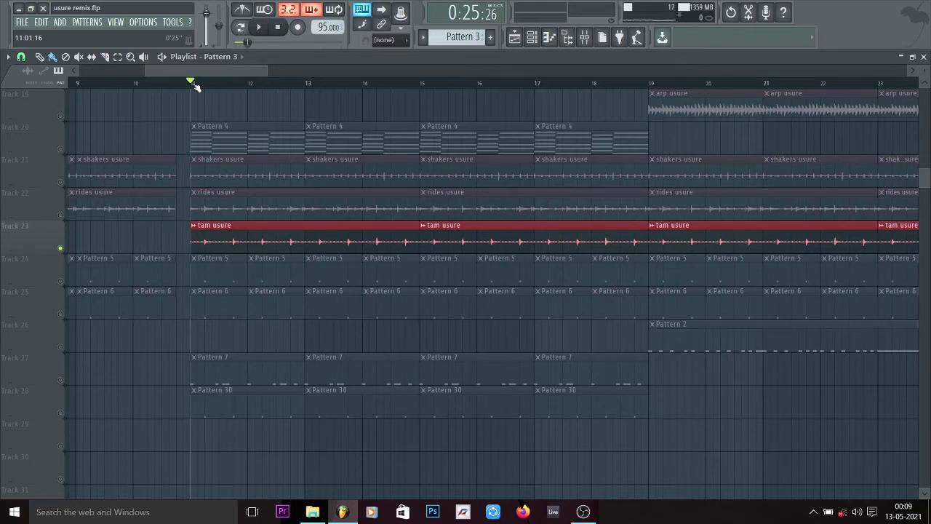
Step: Play the tam usure clips from bar 11, and solo Track 24 to hear its Pattern 5 clips from bar 3
key("space")
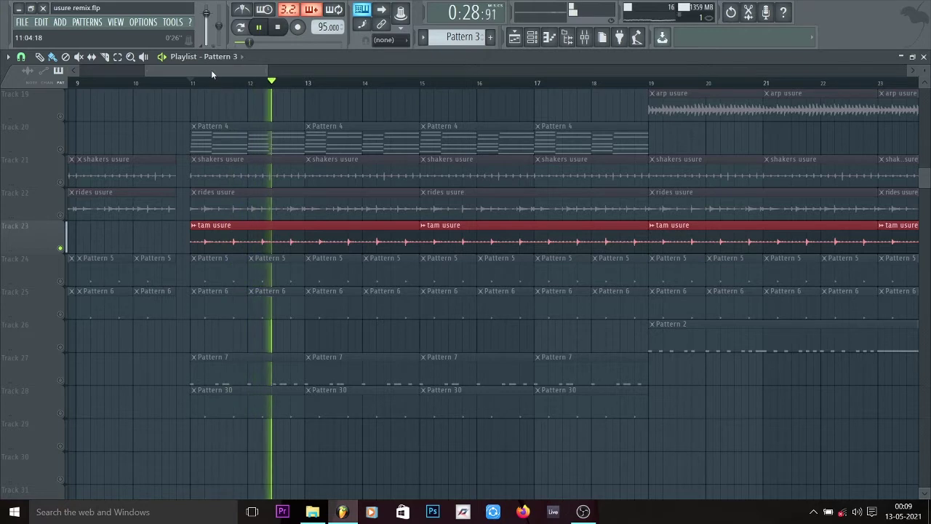
key("space")
left_click_drag(210, 70, 146, 73)
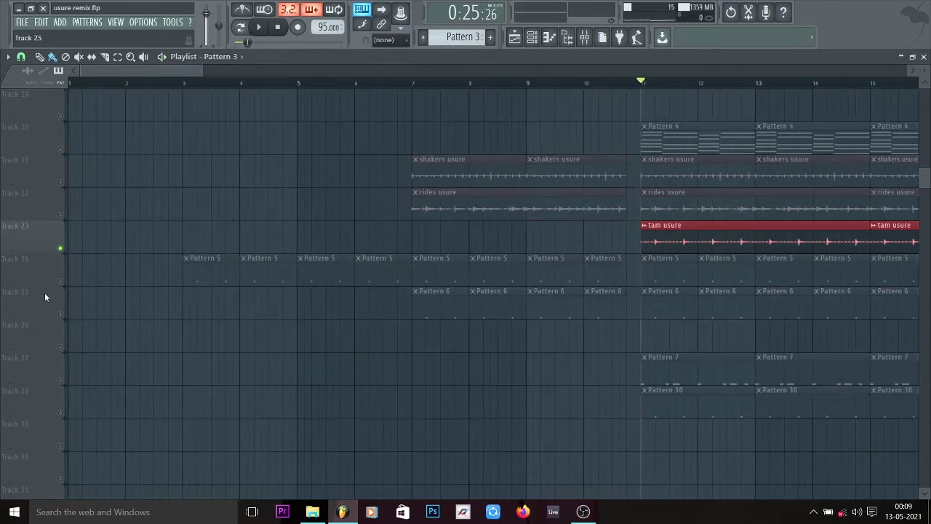
right_click(62, 280)
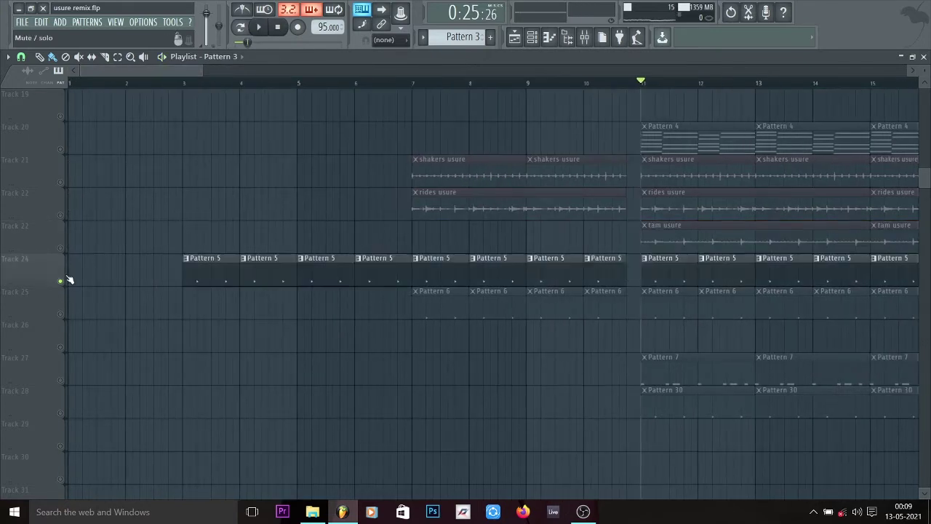
left_click(185, 89)
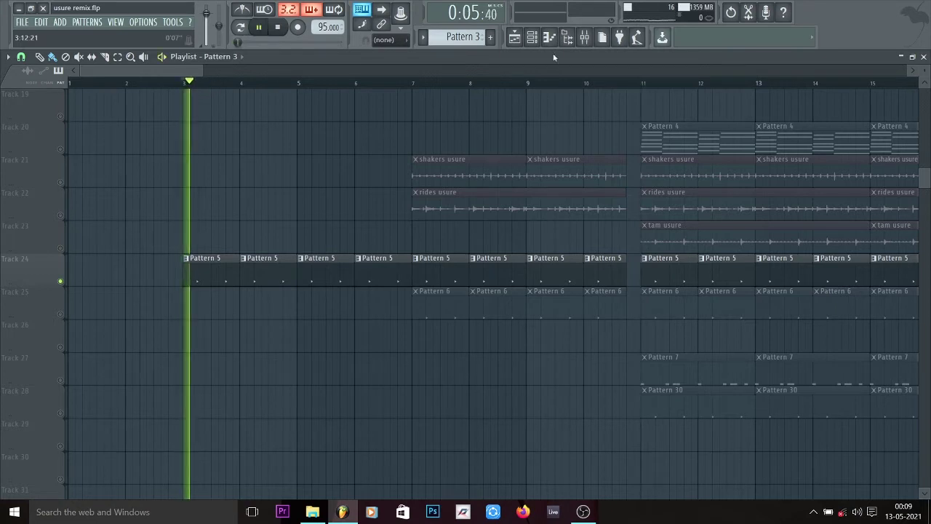
Step: Select the 808 Clav track in the mixer and compare its sound with and without Fruity Reeverb 2
left_click(586, 38)
scroll(137, 141, "up", 3)
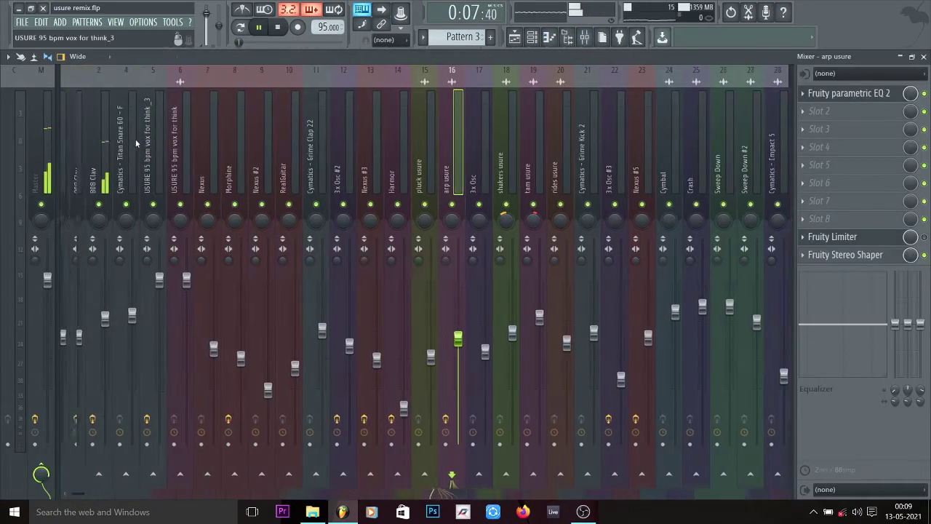
left_click(136, 139)
key("space")
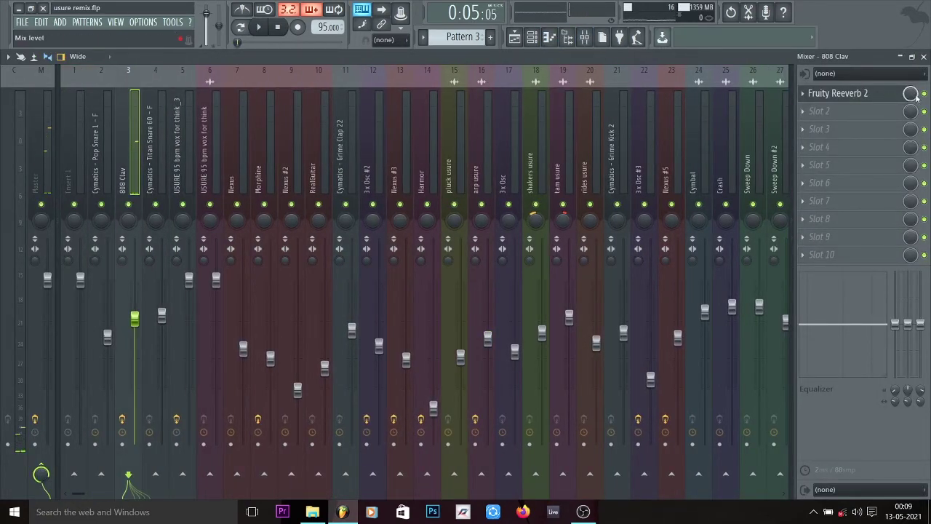
key("space")
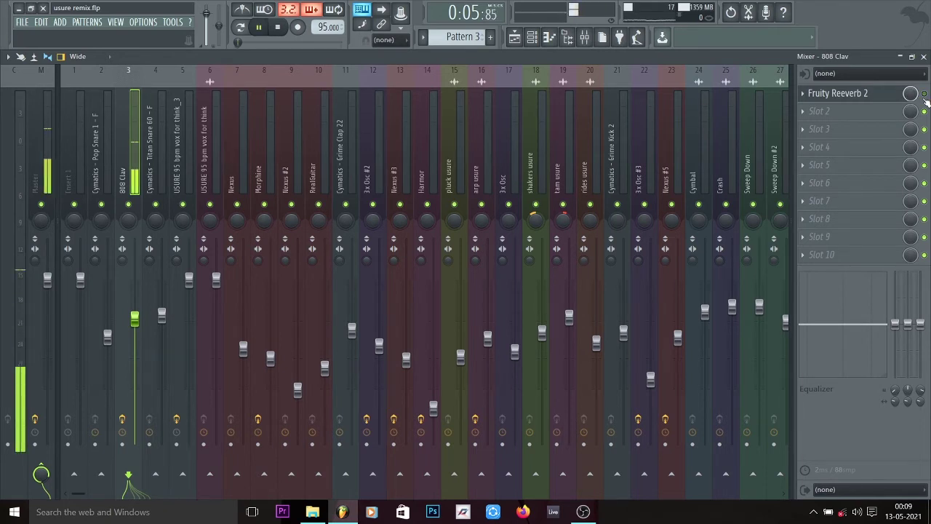
key("space")
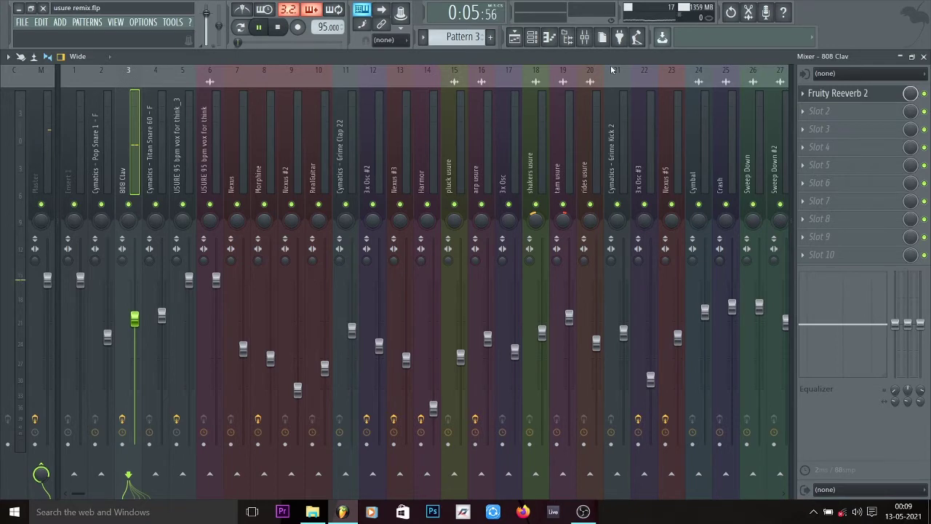
Step: Return to the playlist, leave only Track 25 with Pattern 6 audible, and play it from bar 7
left_click(514, 38)
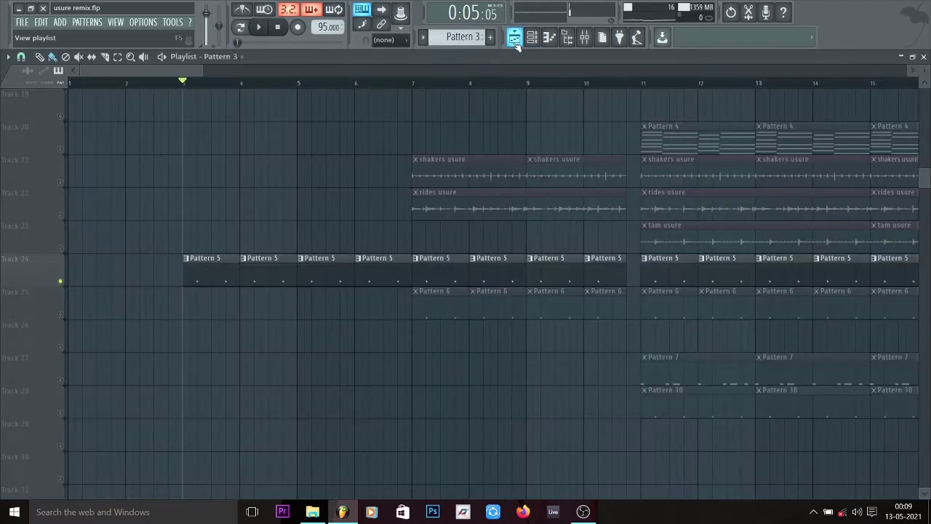
left_click(412, 82)
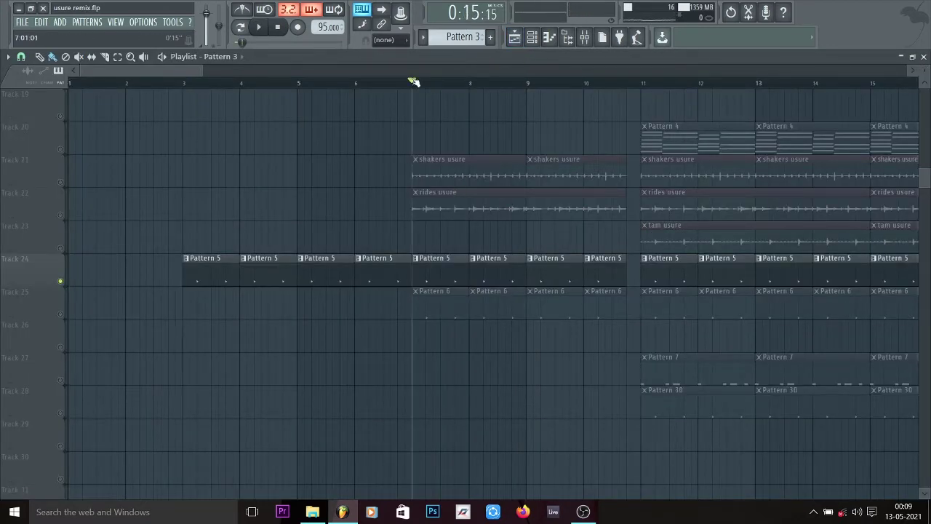
left_click(61, 313)
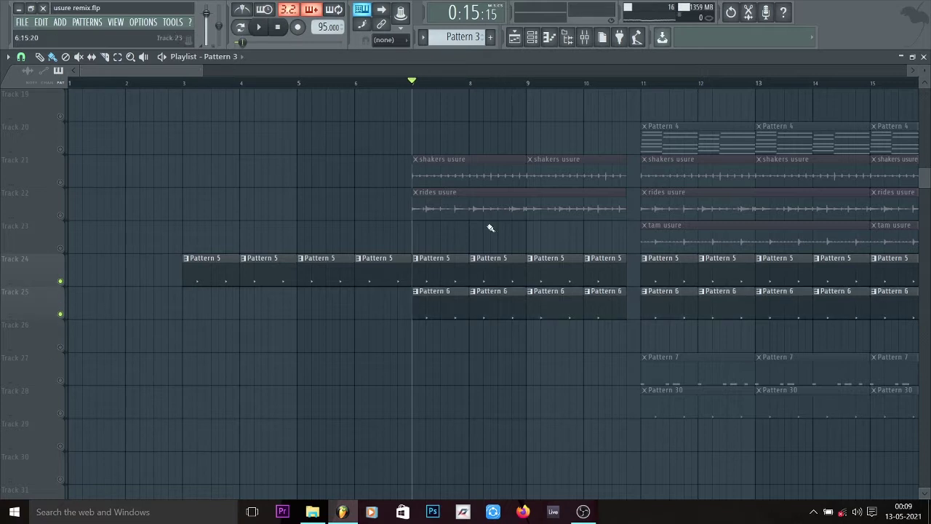
left_click(60, 281)
key("space")
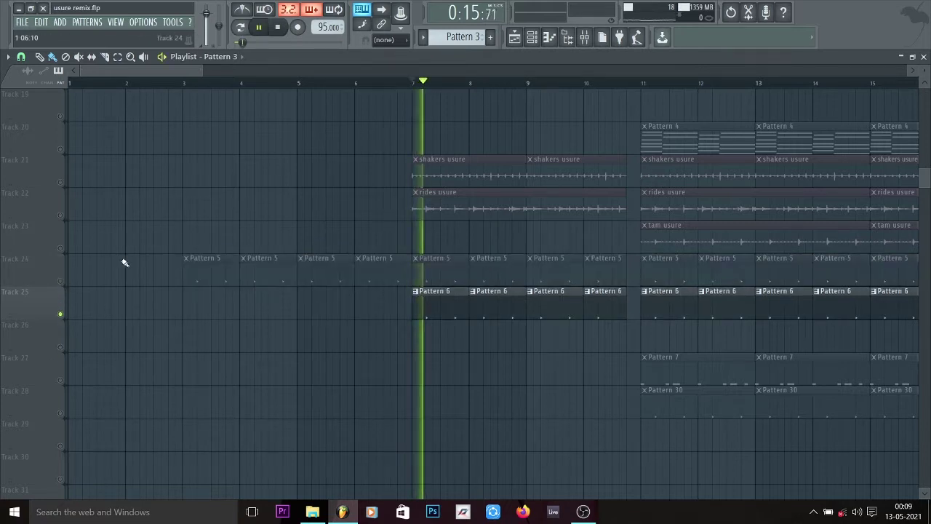
left_click_drag(174, 75, 217, 75)
key("space")
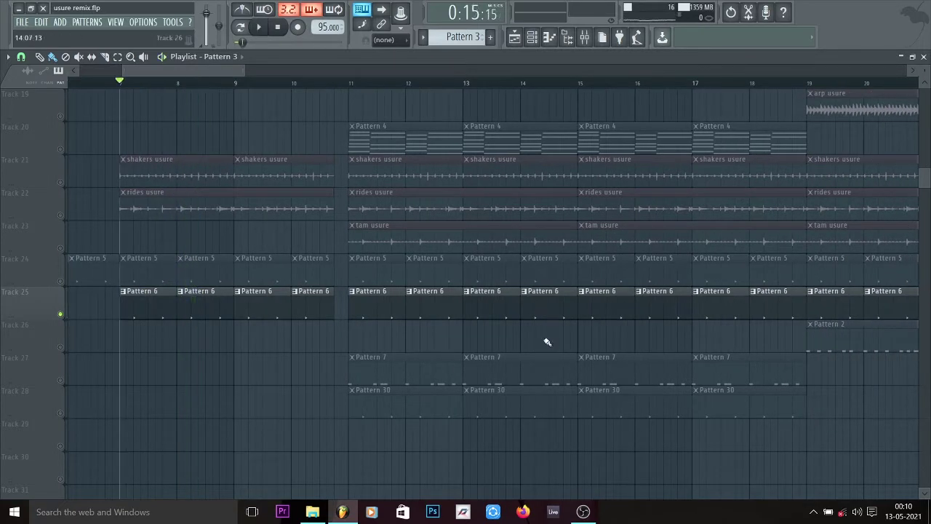
Step: Enable Track 27 with Pattern 7, mute Track 25, and set the playback position to bar 11
scroll(542, 345, "down", 3)
left_click(61, 183)
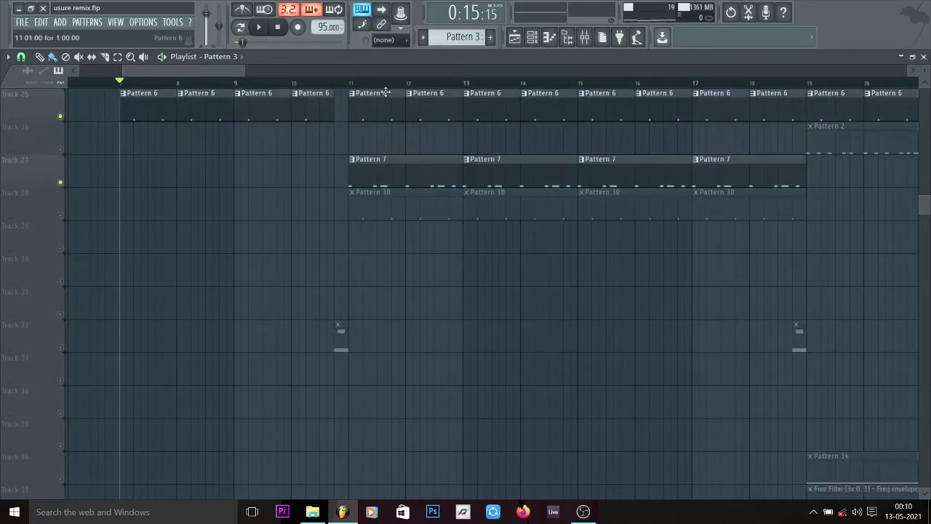
left_click(356, 83)
left_click(60, 116)
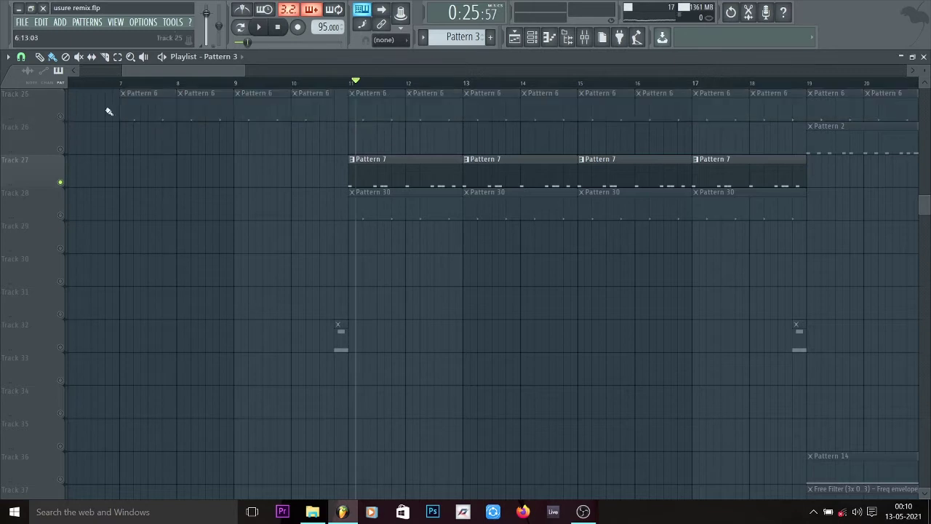
left_click(341, 83)
left_click(349, 84)
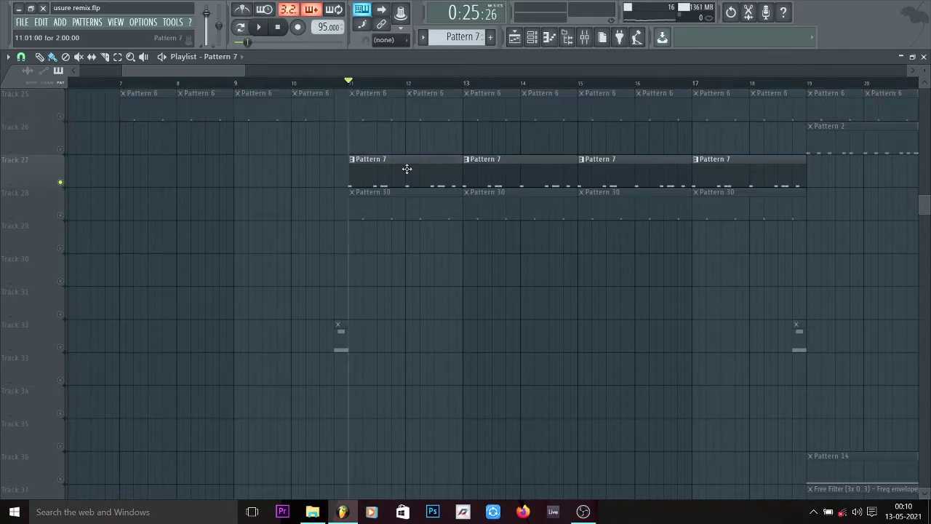
Step: Open Pattern 7's Grime Kick 2 notes in the piano roll, play them, and return to the playlist
double_click(408, 166)
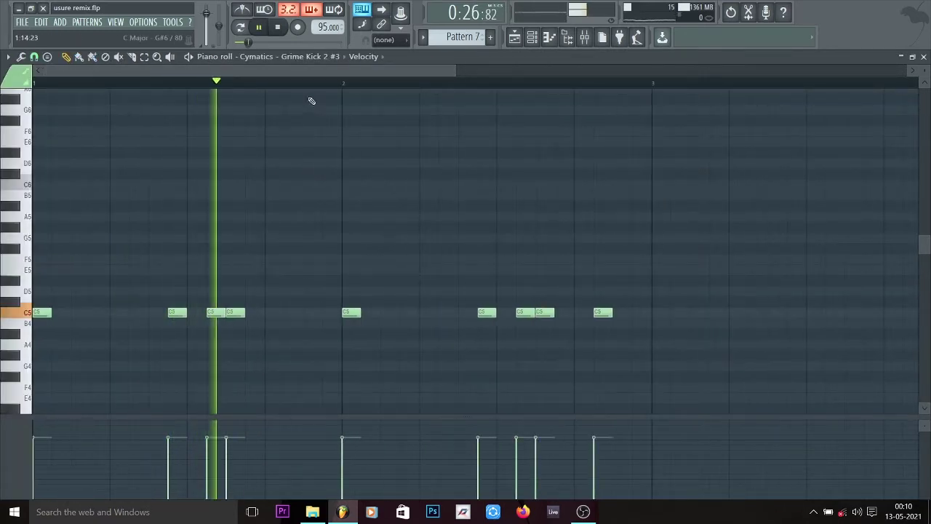
key("space")
left_click(514, 38)
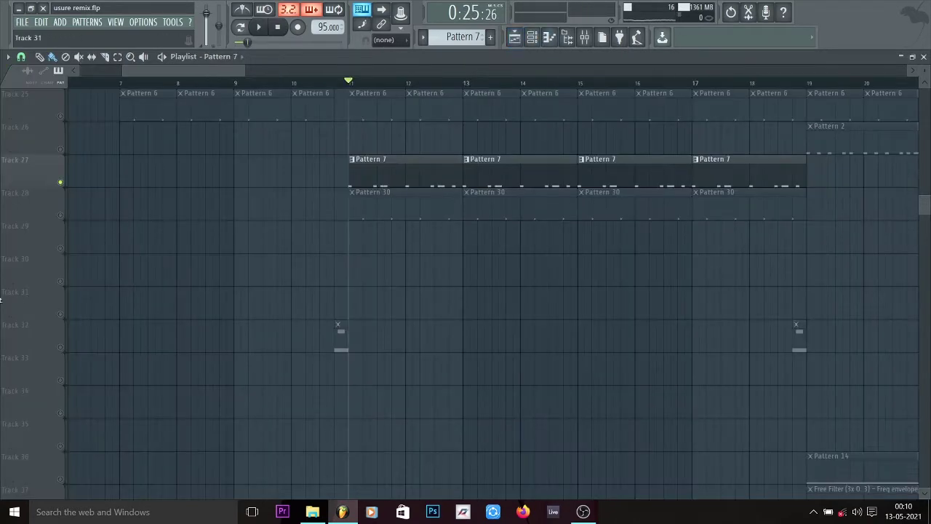
Step: Solo Track 28 and play its Pattern 30 clips from bar 11
left_click(64, 217)
key("space")
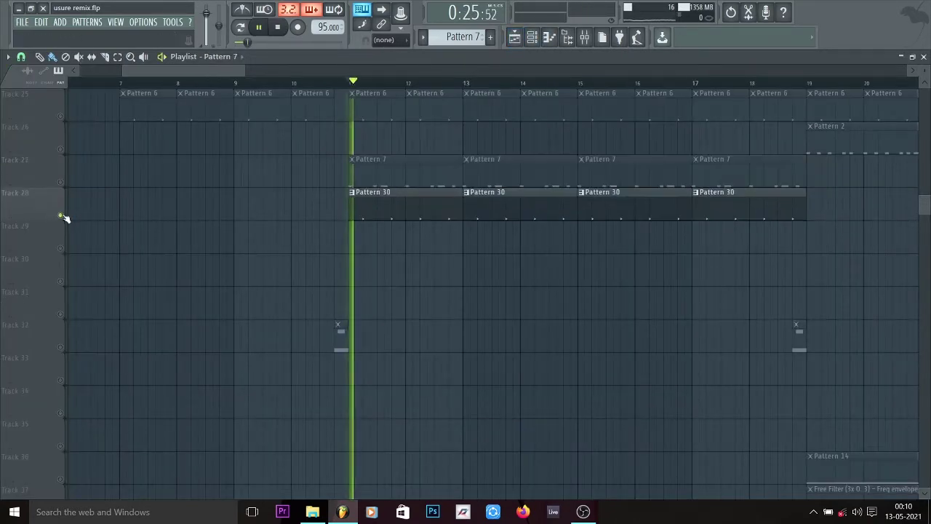
scroll(64, 216, "up", 3)
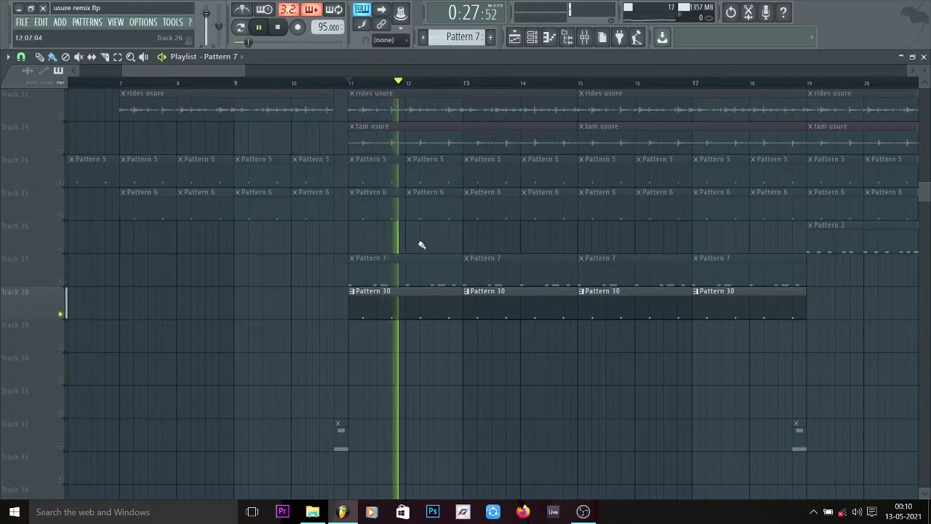
key("space")
Step: Unmute Tracks 21 to 27 so the shakers, rides, tam and drum patterns sound alongside Track 28
left_click(62, 282)
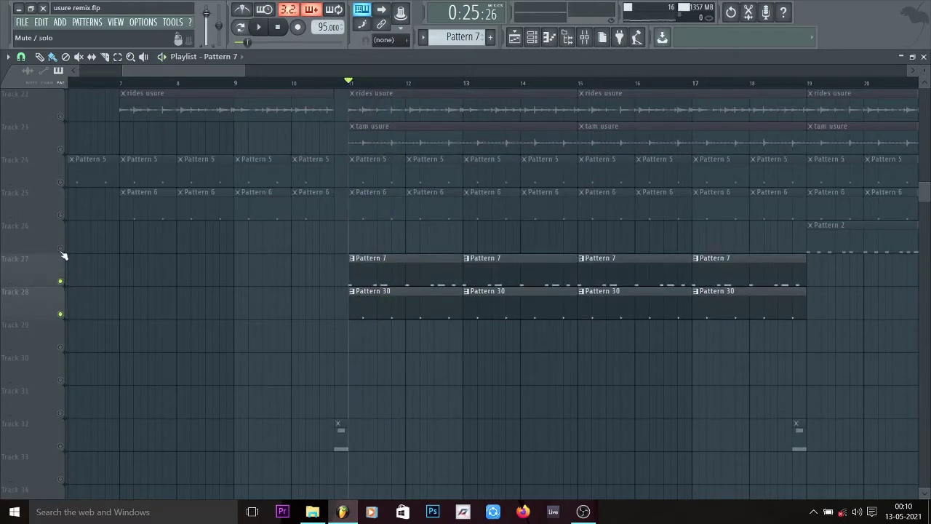
left_click(63, 249)
left_click(62, 216)
left_click(63, 186)
left_click(62, 152)
scroll(61, 155, "up", 2)
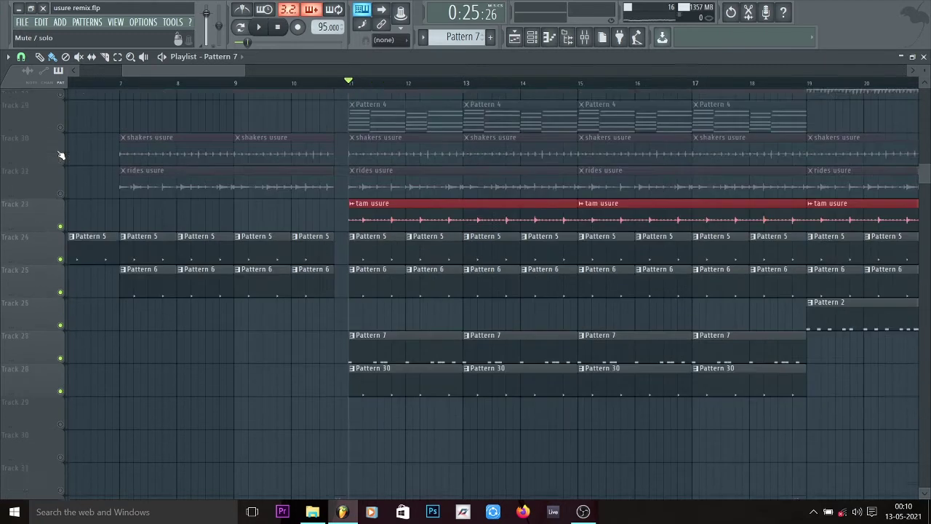
scroll(61, 155, "up", 2)
left_click(61, 247)
left_click(61, 214)
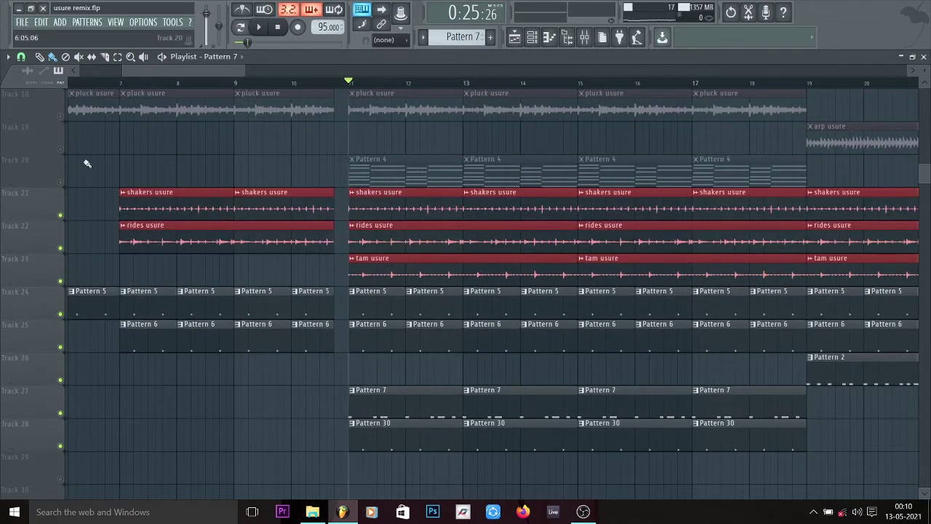
Step: Play all the unmuted percussion tracks together from bar 7, skipping ahead to bar 10
left_click(121, 80)
key("space")
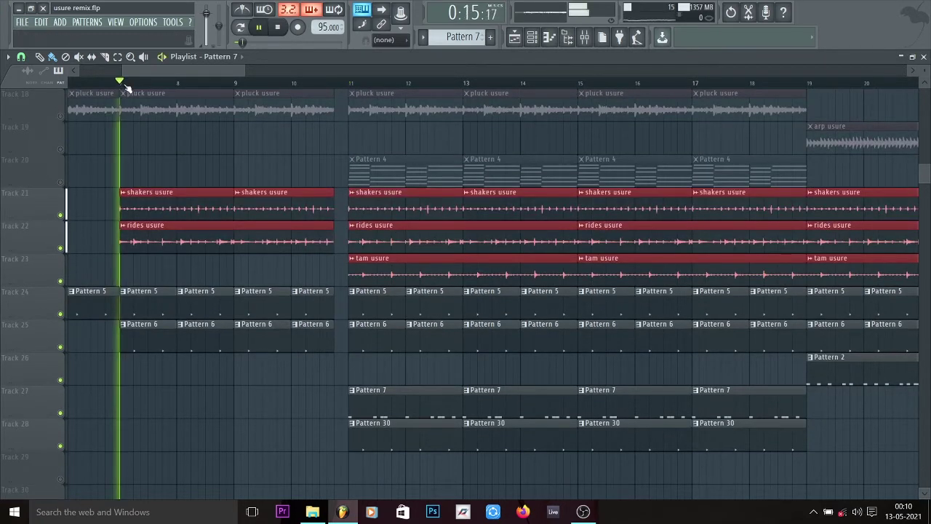
left_click(293, 81)
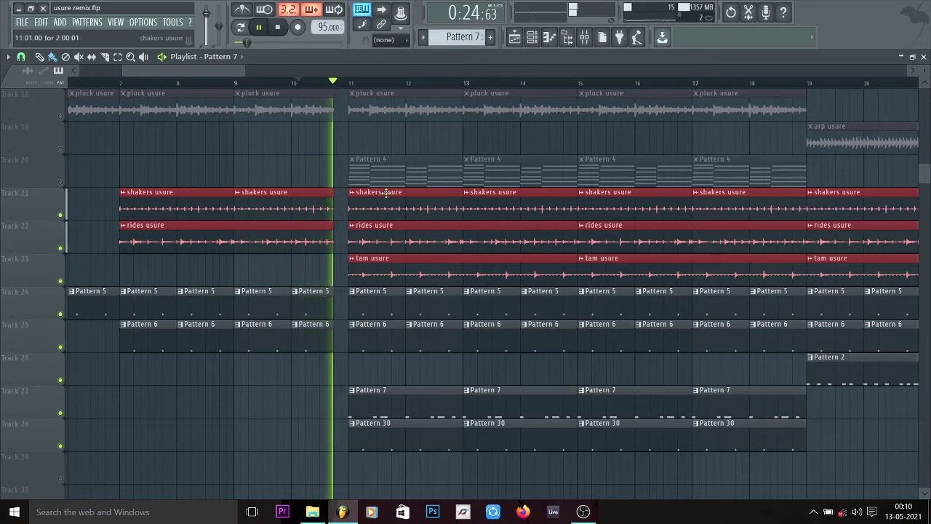
scroll(385, 192, "down", 3)
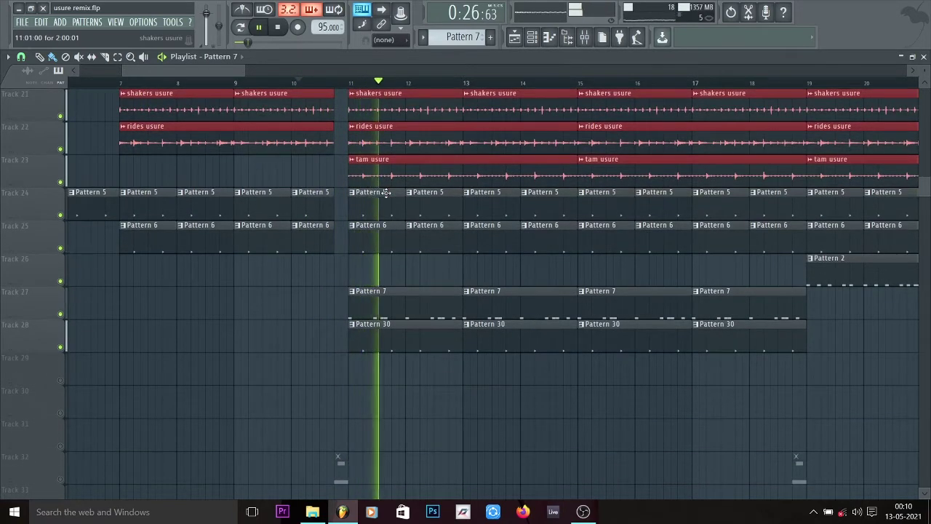
scroll(434, 206, "up", 5)
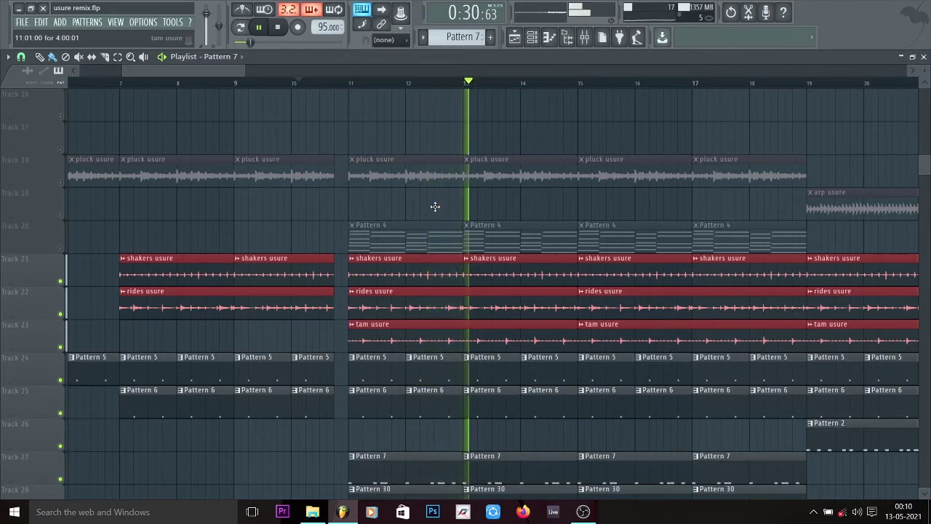
key("space")
Step: Solo Track 32 with the short Pattern 9 clip just before bar 11
scroll(435, 207, "down", 13)
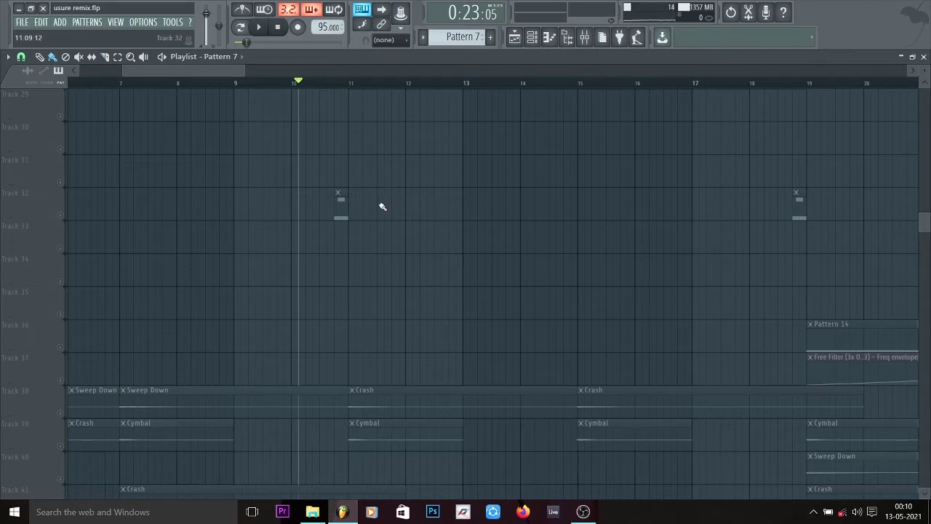
scroll(372, 197, "up", 6)
scroll(338, 218, "up", 2)
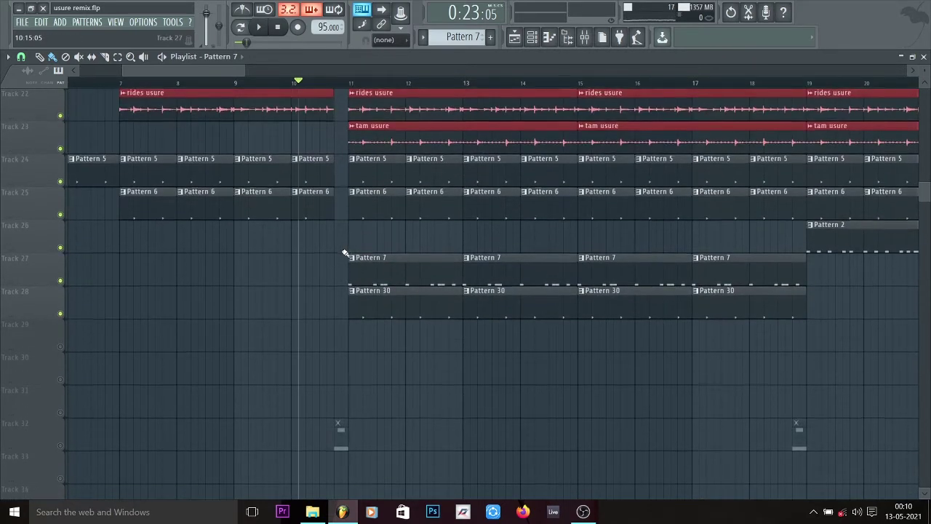
scroll(351, 87, "up", 3)
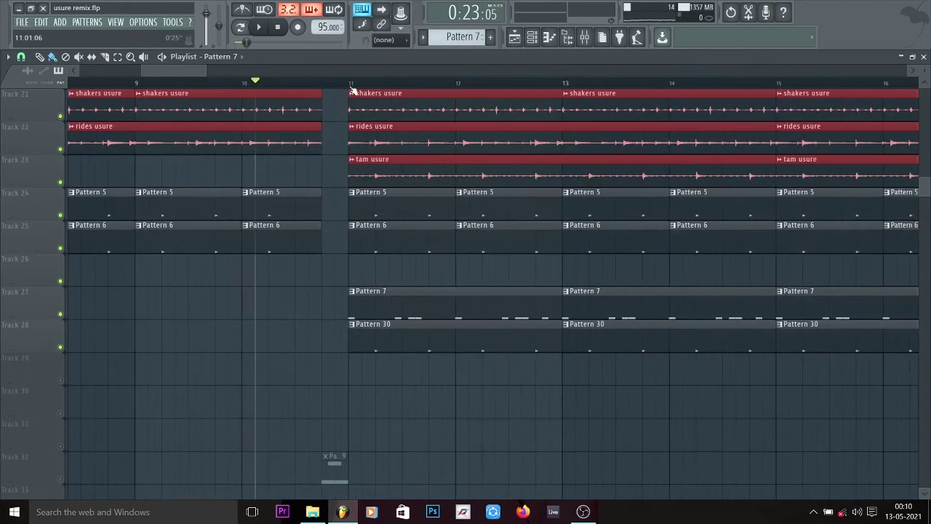
scroll(291, 247, "down", 4)
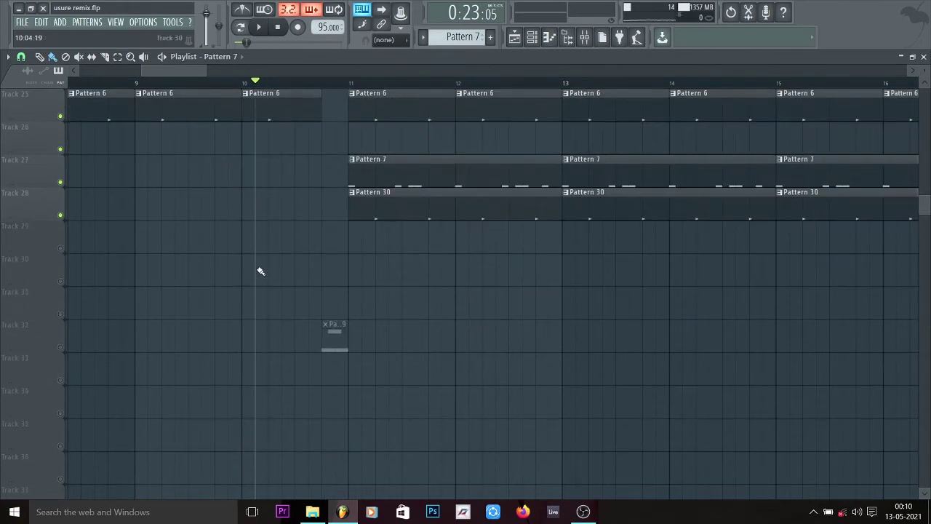
right_click(61, 347)
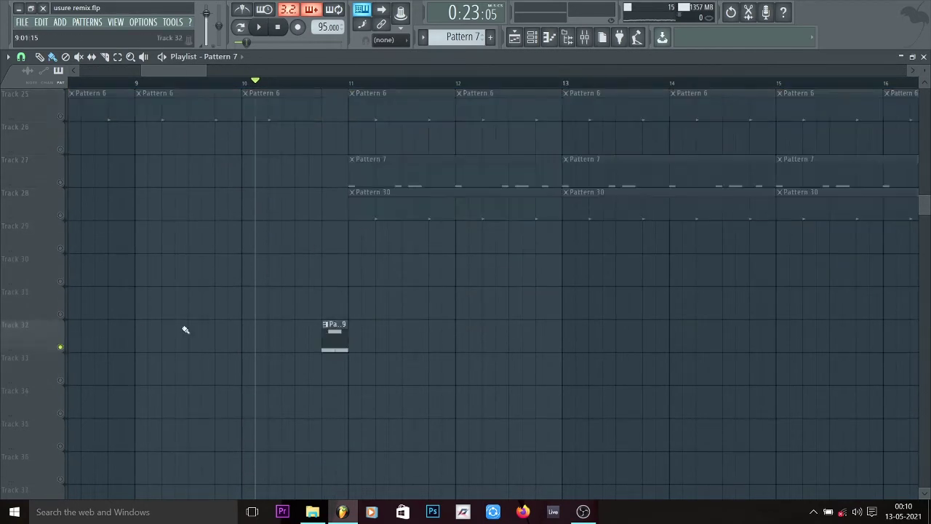
Step: Open Pattern 9's 3x Osc notes in the piano roll and play them in pattern mode
double_click(335, 342)
scroll(88, 83, "up", 2)
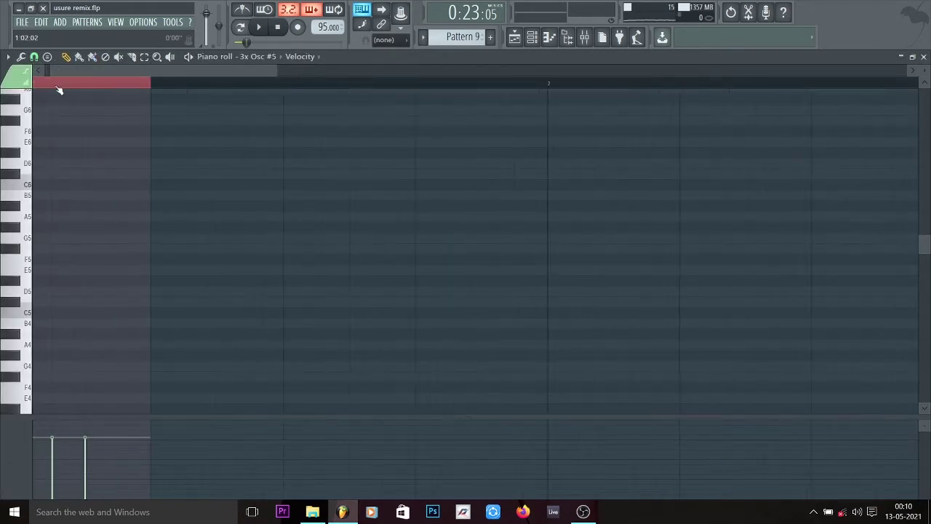
left_click(255, 27)
scroll(113, 146, "down", 8)
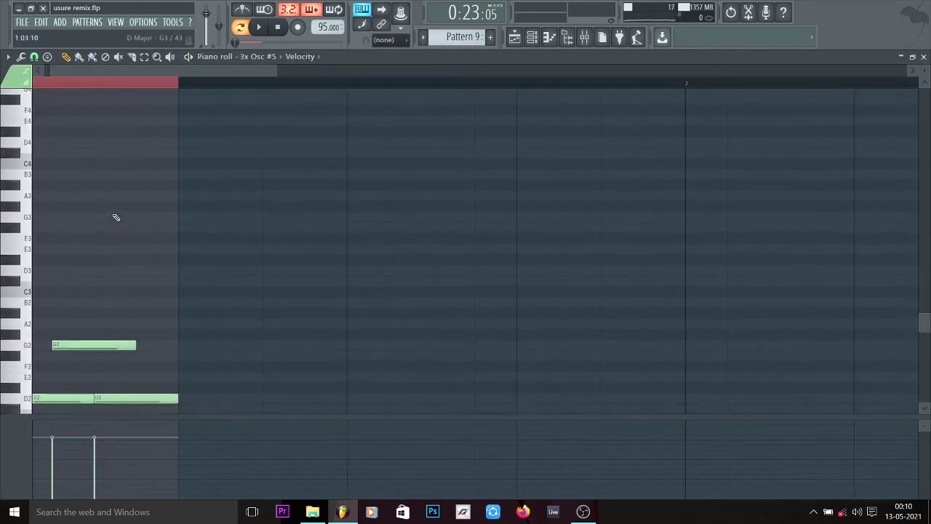
key("space")
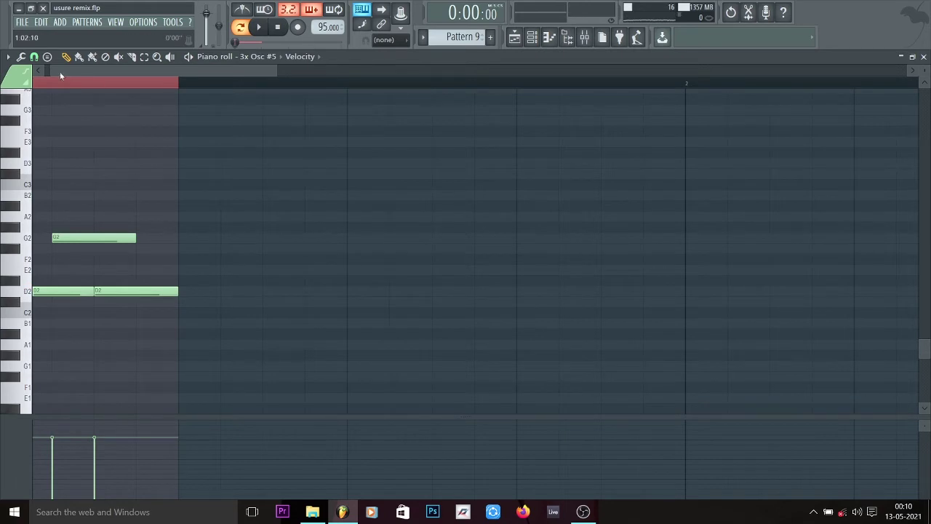
Step: Replay Pattern 9's short 3x Osc phrase from its start in the piano roll
scroll(29, 76, "up", 1)
key("space")
key("space")
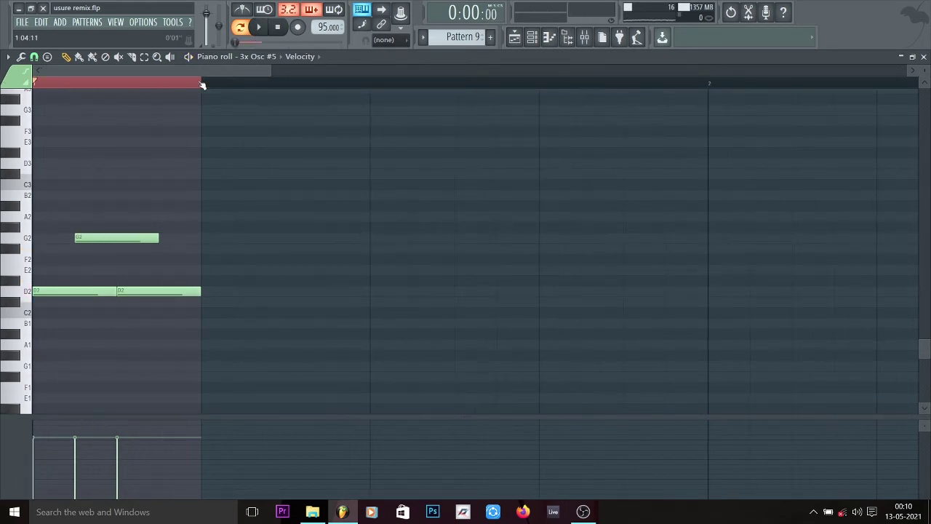
Step: Return to the playlist, unmute Tracks 21 to 25 alongside Track 32, and play them from just after bar 10
key("F5")
left_click(273, 85)
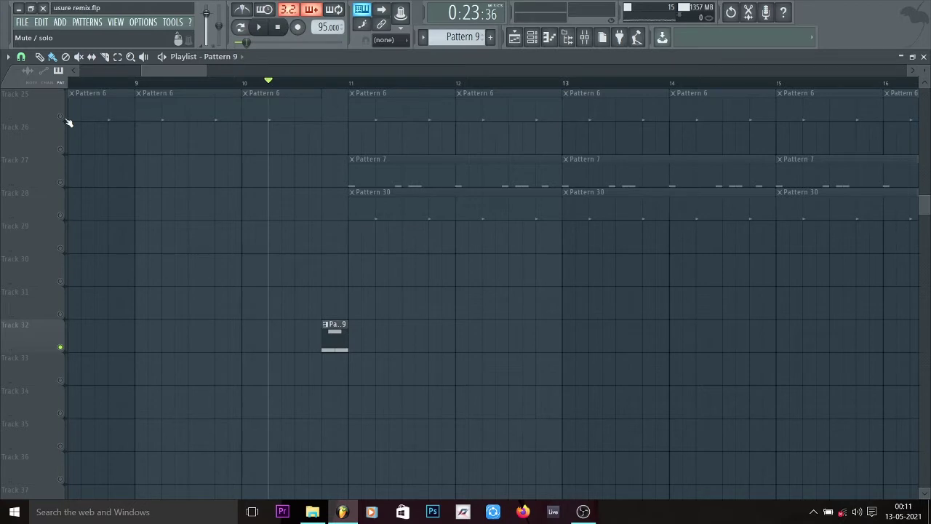
scroll(66, 120, "up", 4)
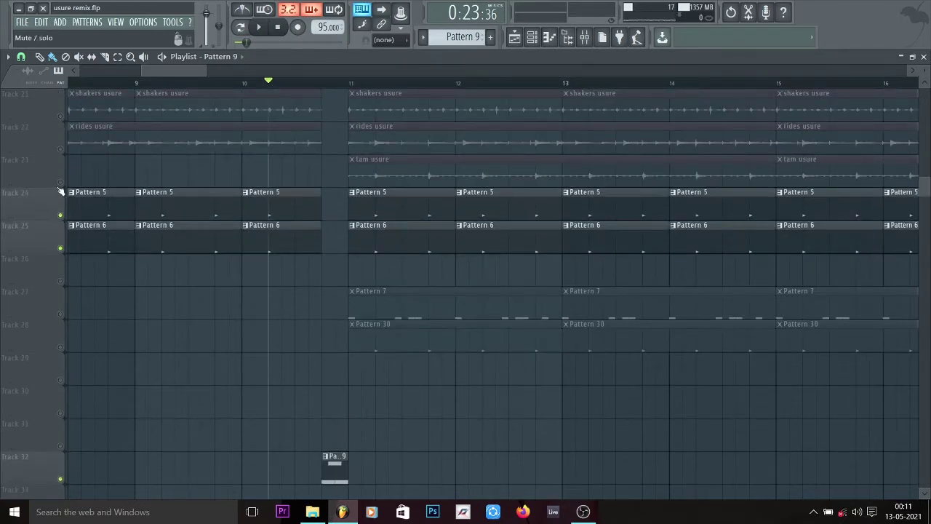
left_click(60, 182)
left_click(61, 149)
left_click(60, 117)
scroll(62, 120, "up", 3)
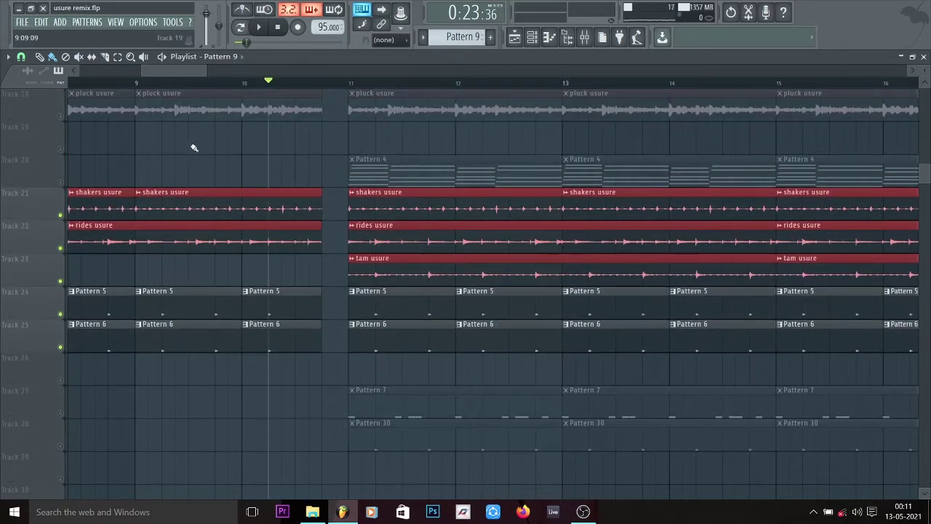
key("space")
scroll(277, 270, "down", 3)
key("space")
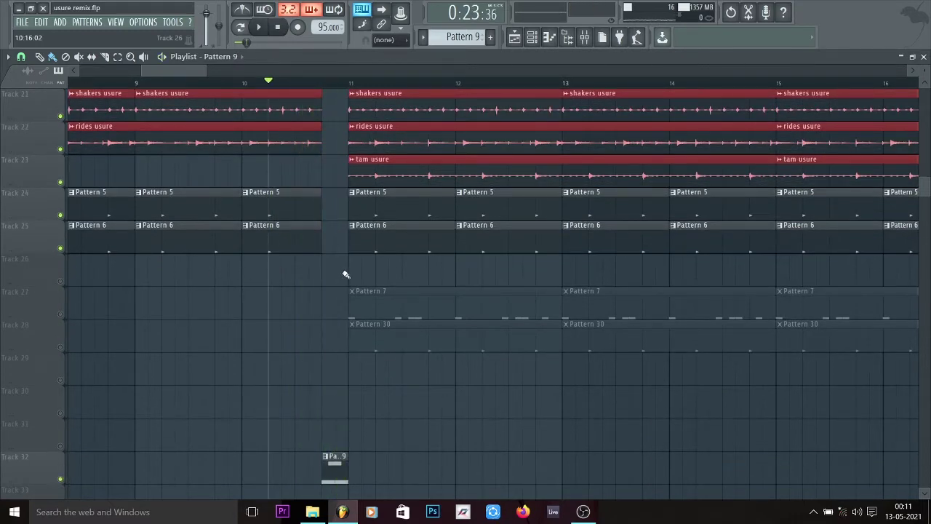
Step: Solo Tracks 38 to 40, which hold the Sweep Down, Crash and Cymbal effect clips
scroll(346, 274, "down", 1)
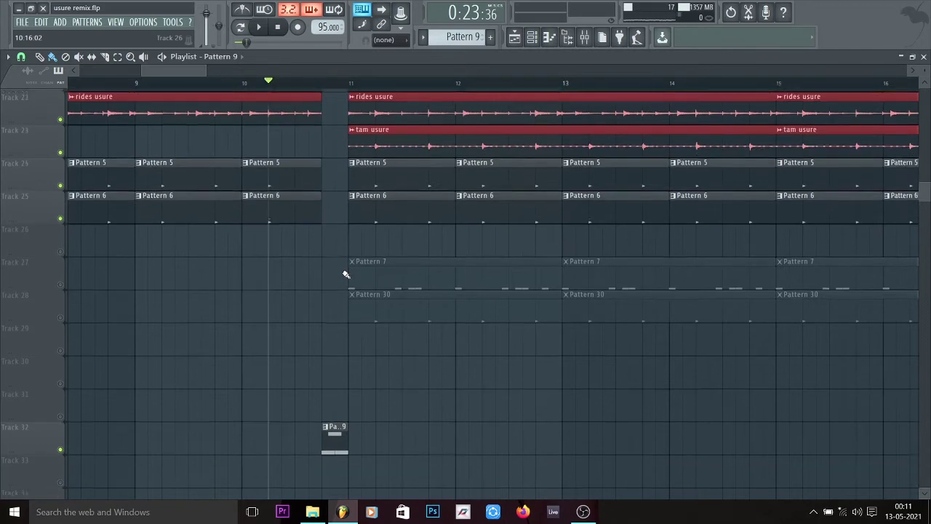
scroll(382, 87, "down", 2)
scroll(384, 87, "down", 4)
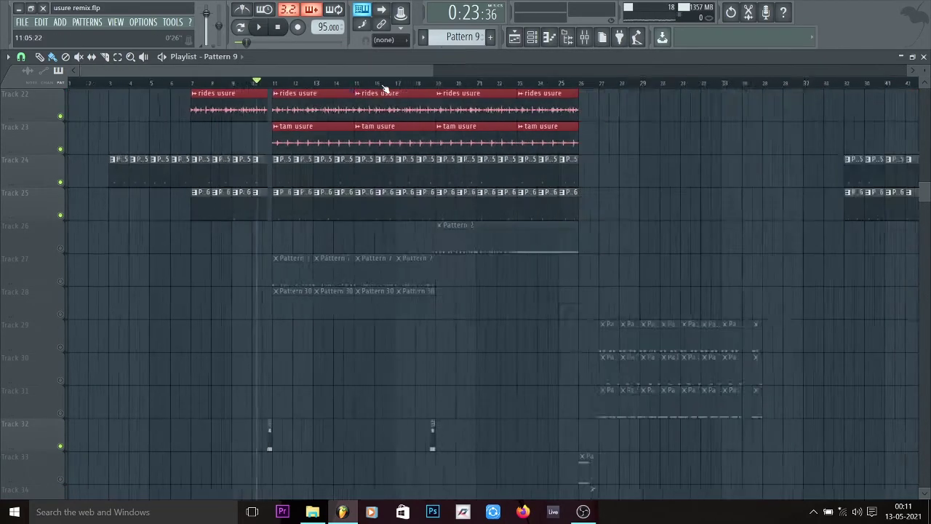
scroll(345, 253, "down", 10)
scroll(344, 253, "down", 3)
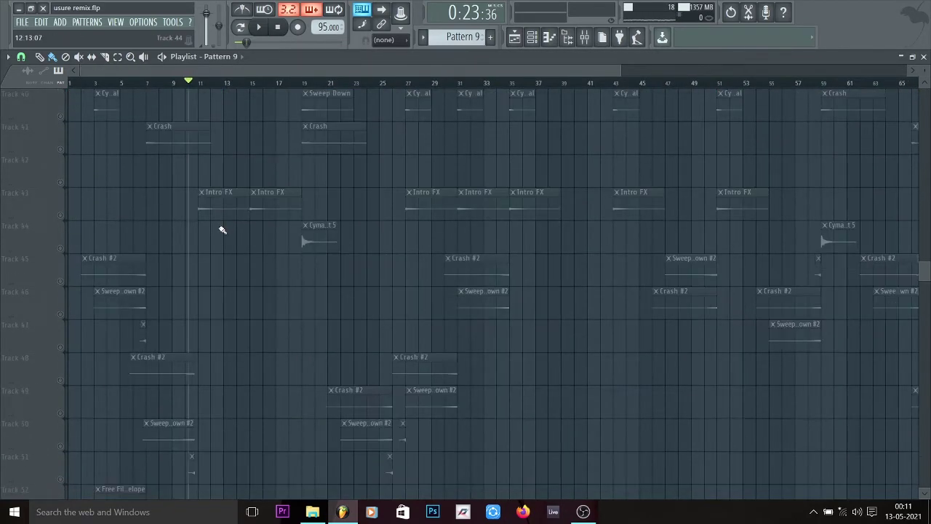
scroll(106, 95, "up", 3)
scroll(102, 92, "up", 3)
scroll(102, 92, "up", 2)
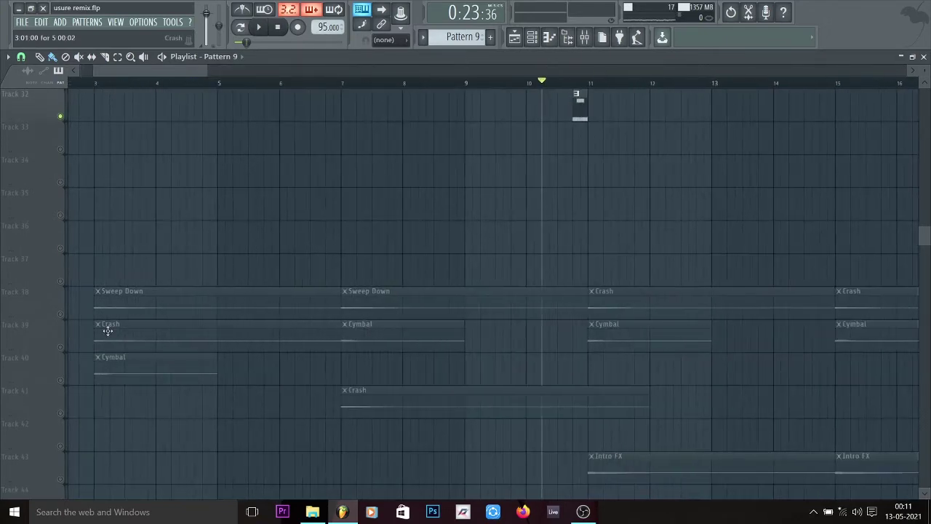
left_click(61, 315)
left_click(61, 347)
left_click(60, 380)
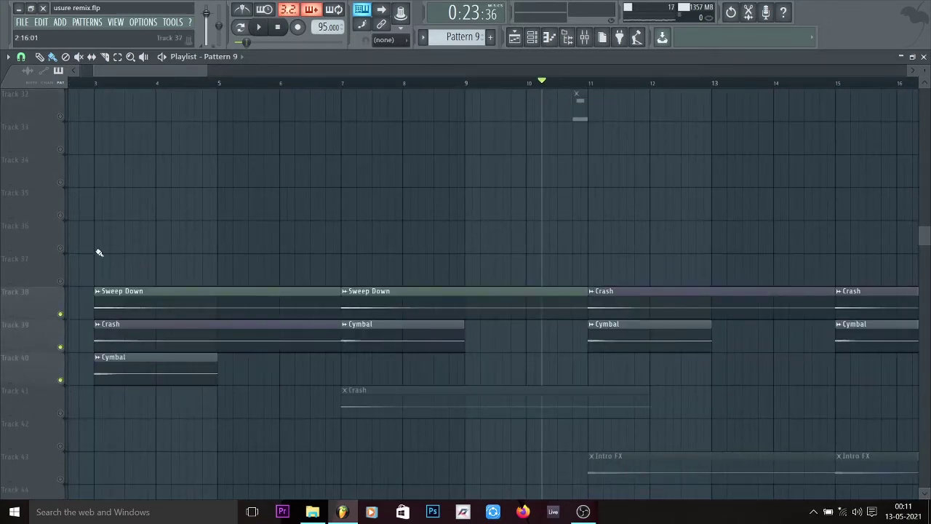
left_click(96, 93)
right_click(98, 102)
left_click(98, 92)
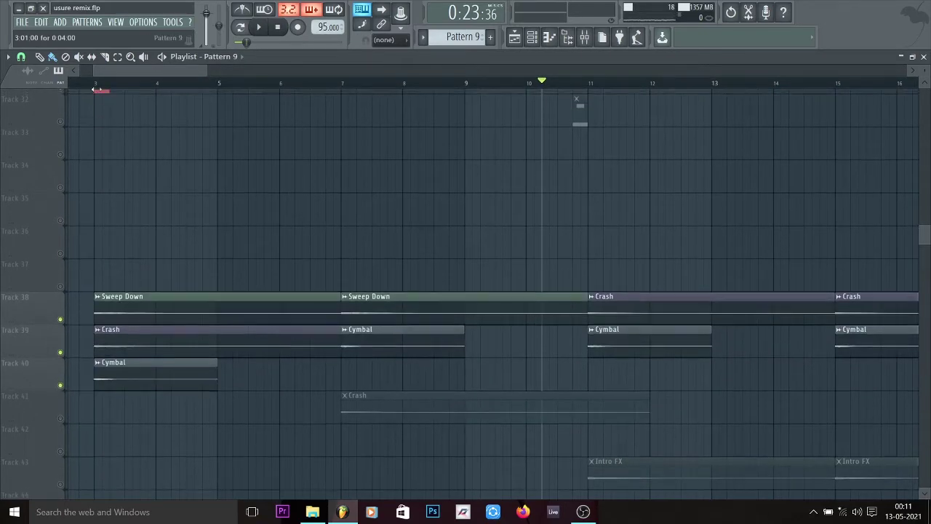
right_click(100, 94)
Step: Play the soloed sweep, crash and cymbal clips from bar 3
left_click(93, 83)
scroll(141, 216, "up", 3)
key("space")
scroll(141, 216, "down", 15)
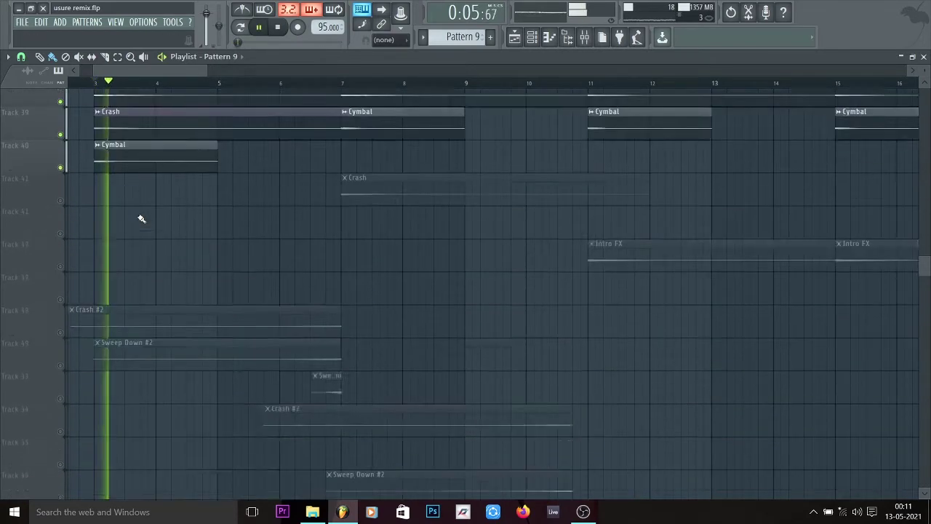
scroll(142, 218, "up", 10)
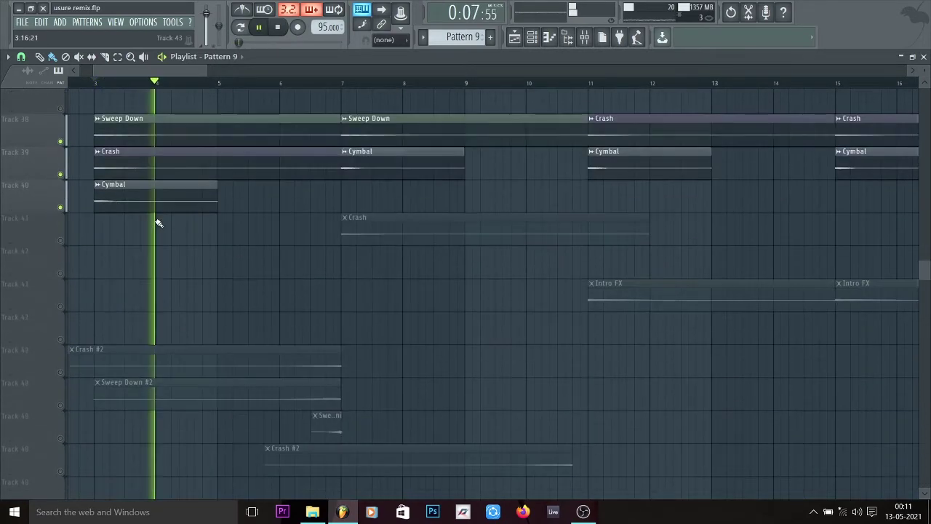
scroll(154, 223, "down", 11)
key("space")
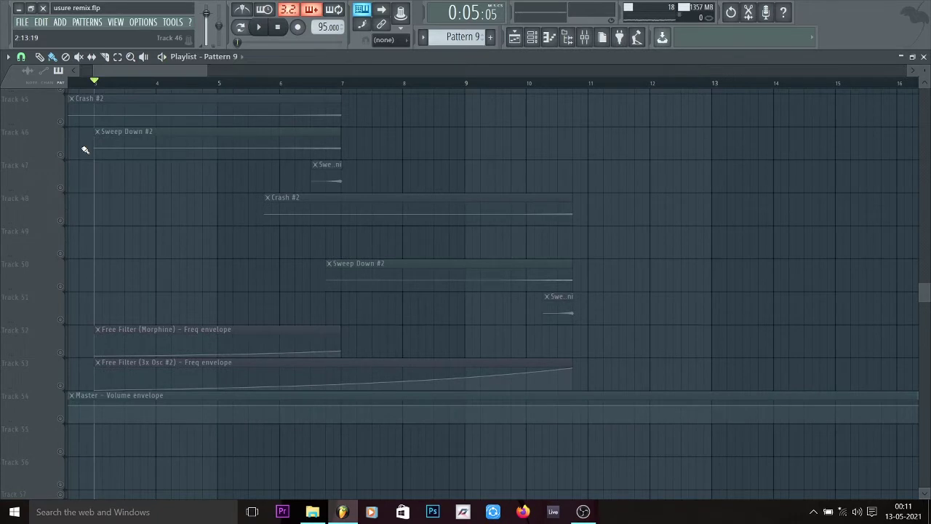
Step: Solo Track 46 with Sweep Down #2 and unmute Tracks 45, 47 and 48 alongside it
left_click(61, 155)
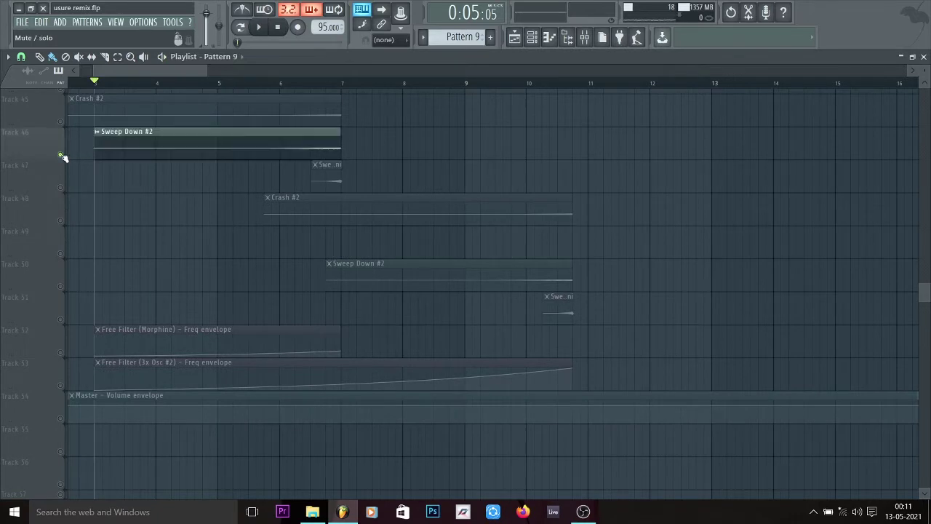
left_click(61, 122)
scroll(95, 221, "up", 4)
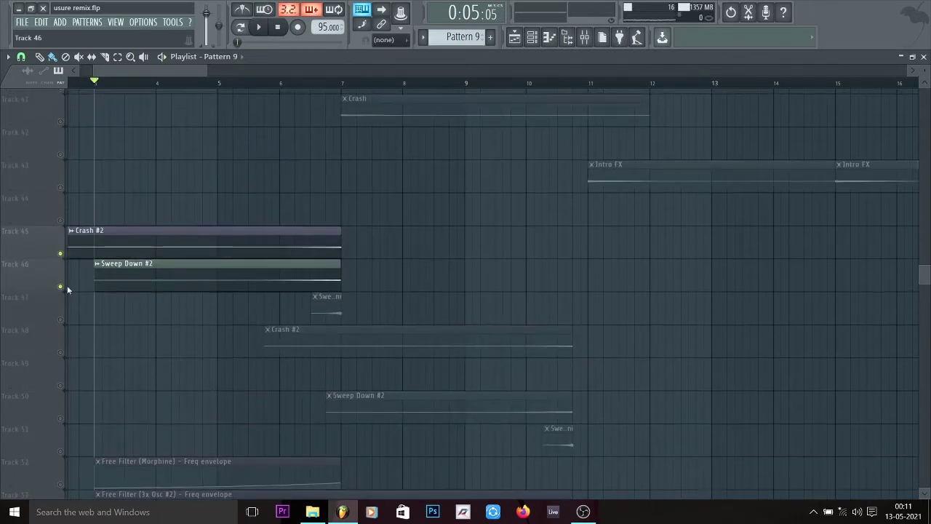
left_click(61, 318)
left_click(60, 352)
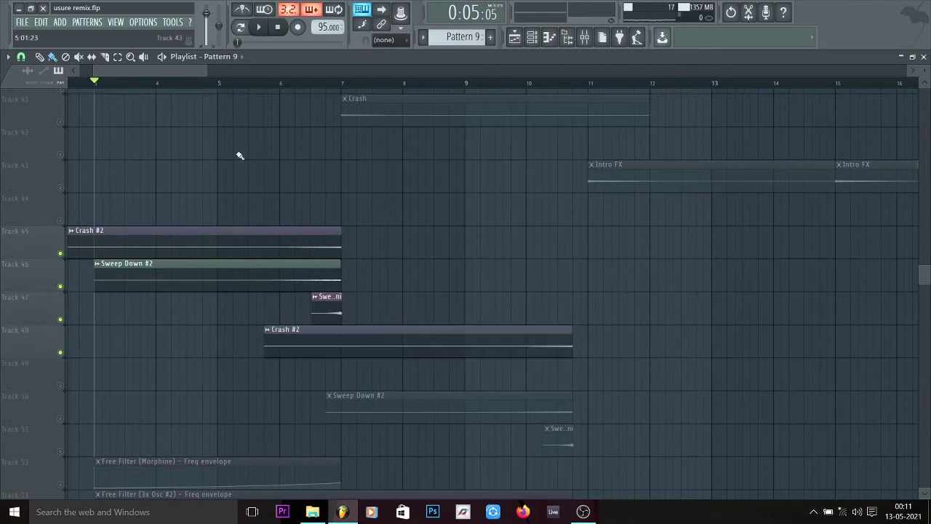
Step: Play the soloed Crash #2 and Sweep Down #2 build-ups from after bar 6, and again from bar 10
left_click(310, 84)
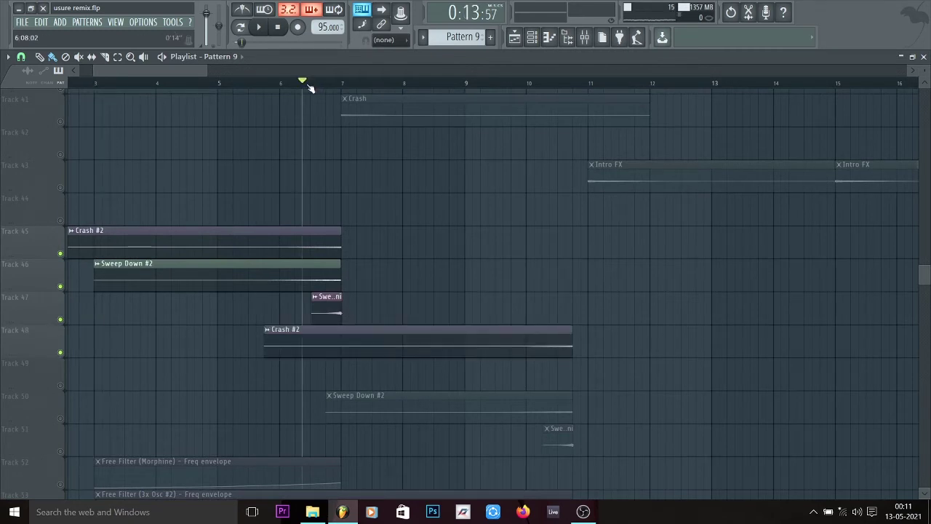
key("space")
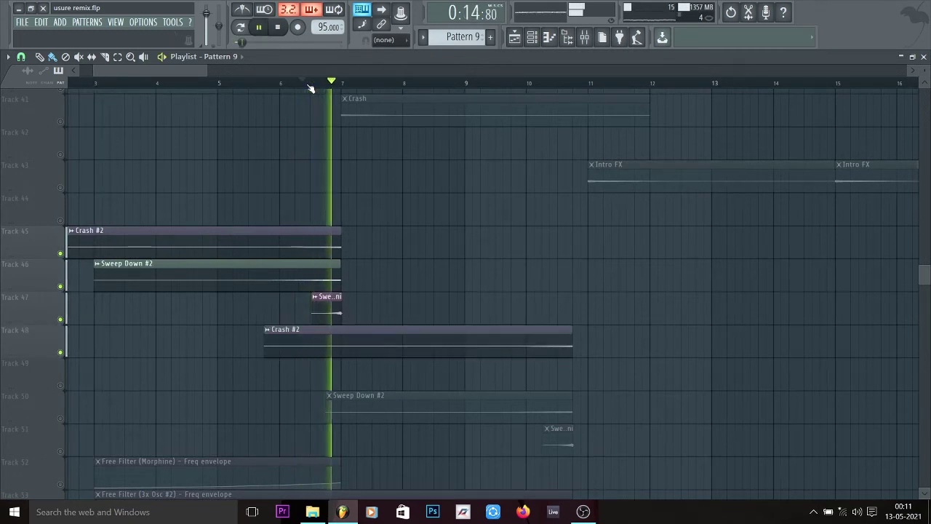
key("space")
scroll(509, 152, "down", 3)
left_click(531, 84)
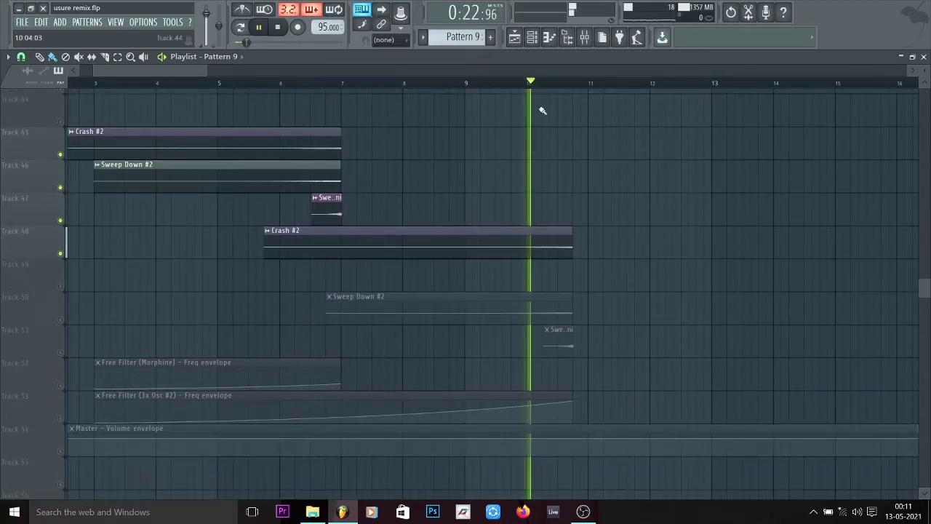
key("space")
Step: Solo Track 36 with Pattern 14 together with its Free Filter frequency envelope on Track 37
scroll(641, 252, "up", 5)
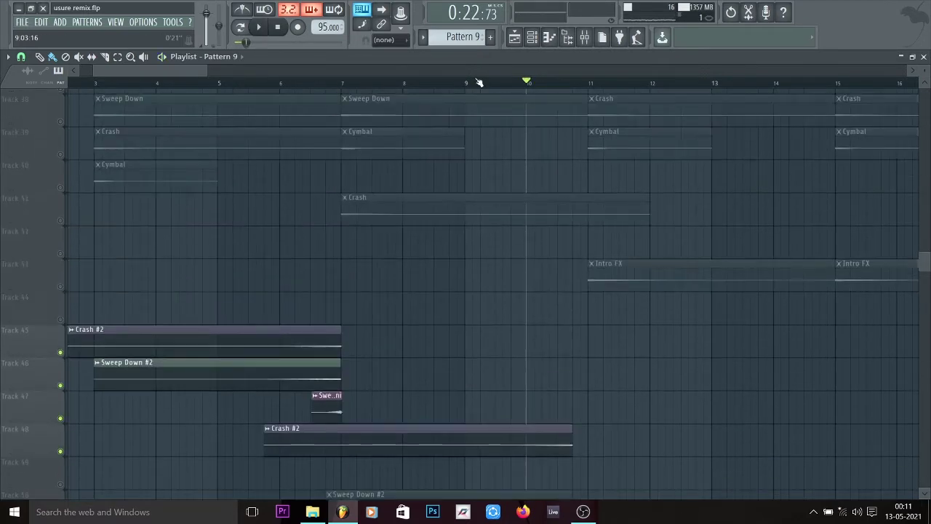
scroll(478, 83, "down", 2)
scroll(480, 82, "down", 3)
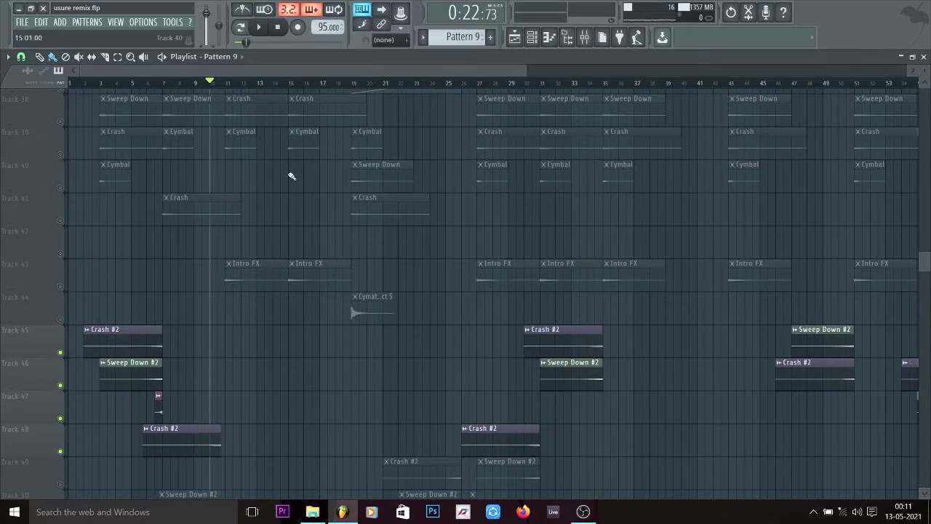
scroll(372, 177, "up", 6)
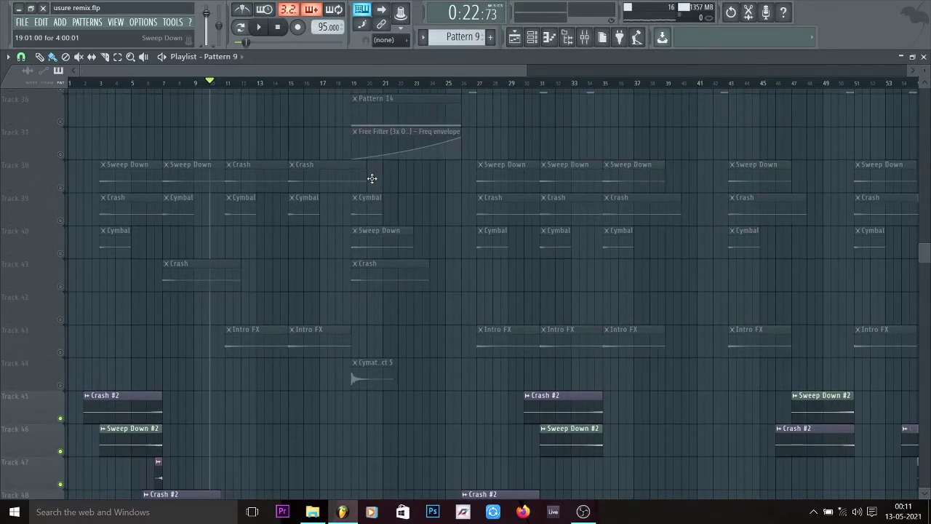
scroll(412, 201, "up", 5)
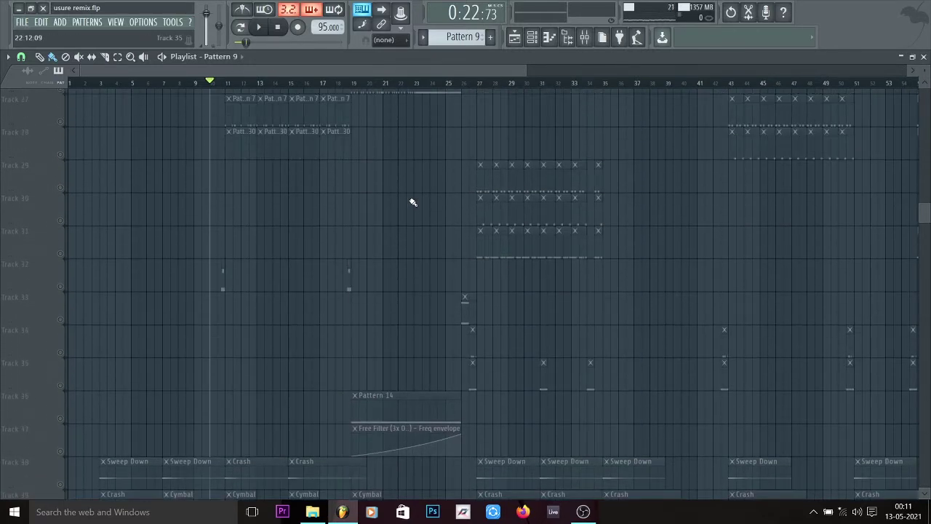
scroll(412, 202, "down", 4)
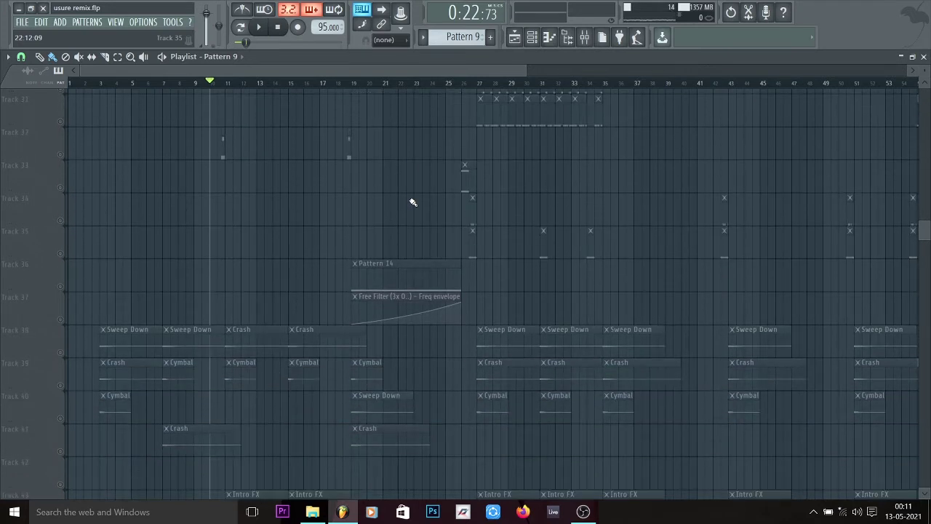
left_click(61, 286)
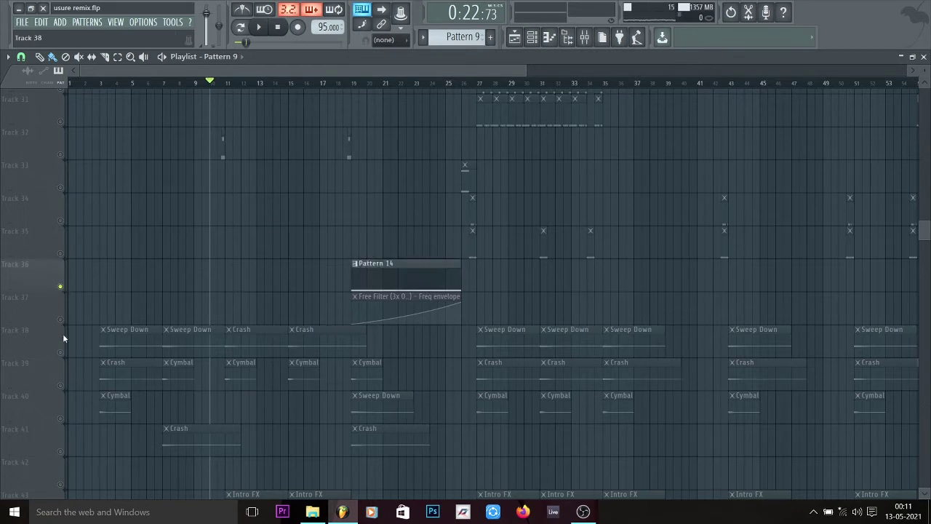
left_click(61, 321)
Step: Play Pattern 14 with its filter envelope from bar 19, skipping ahead to about bar 22 and bar 25
left_click(354, 82)
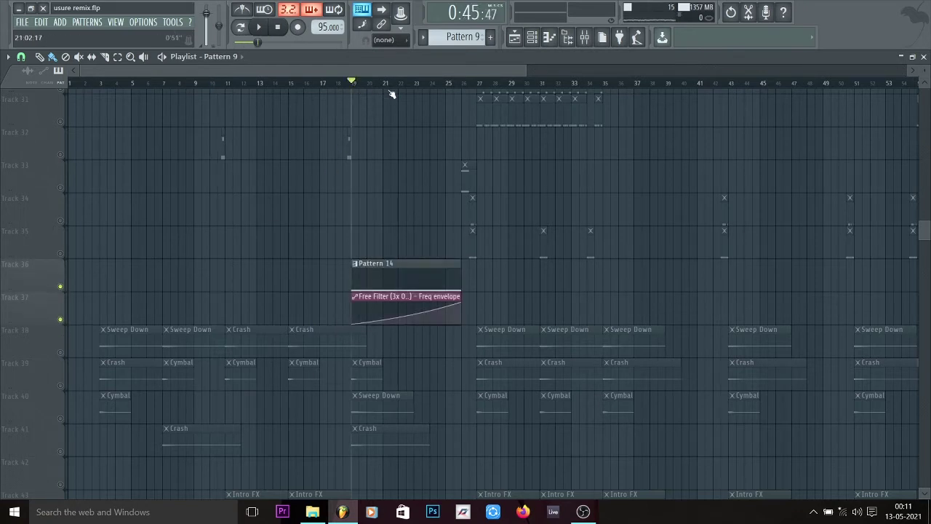
scroll(409, 148, "up", 3)
scroll(410, 148, "down", 4)
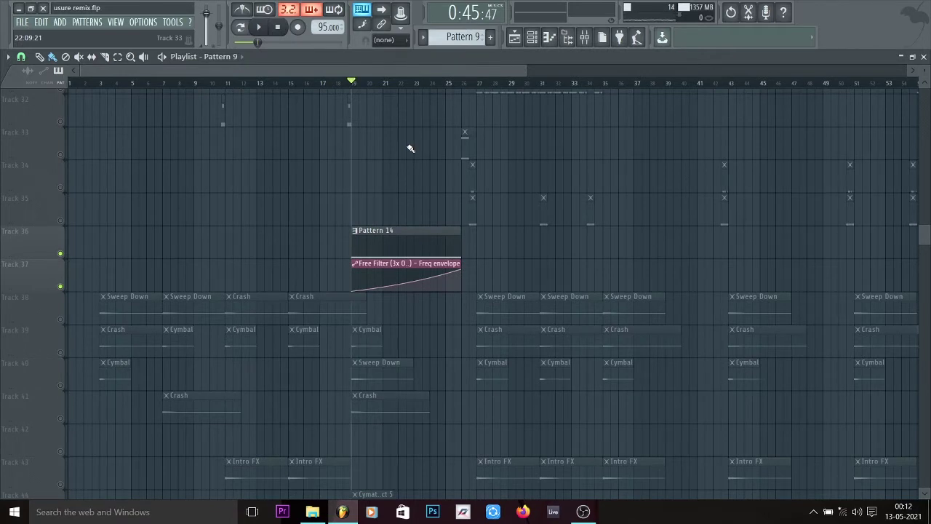
key("space")
left_click(406, 82)
left_click(446, 82)
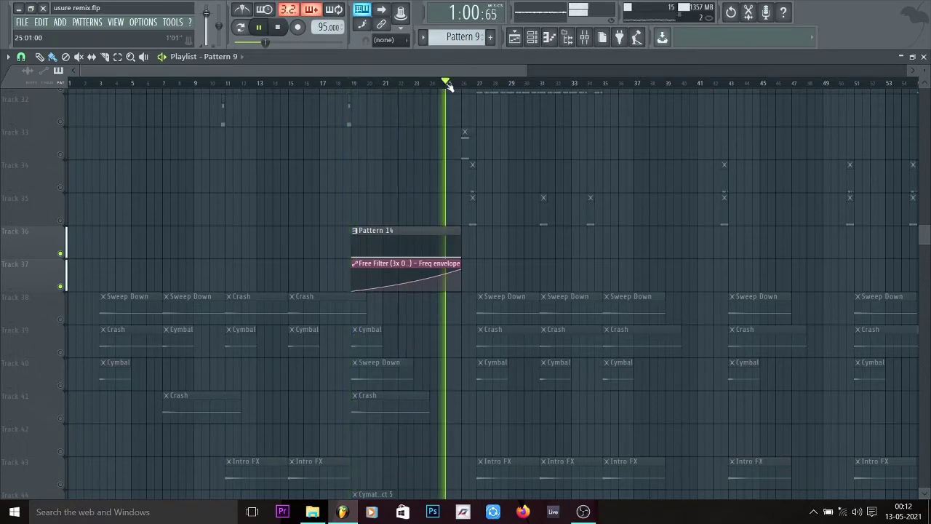
key("space")
Step: Solo Track 26 and play its Pattern 2 clip in pattern mode
scroll(408, 237, "up", 13)
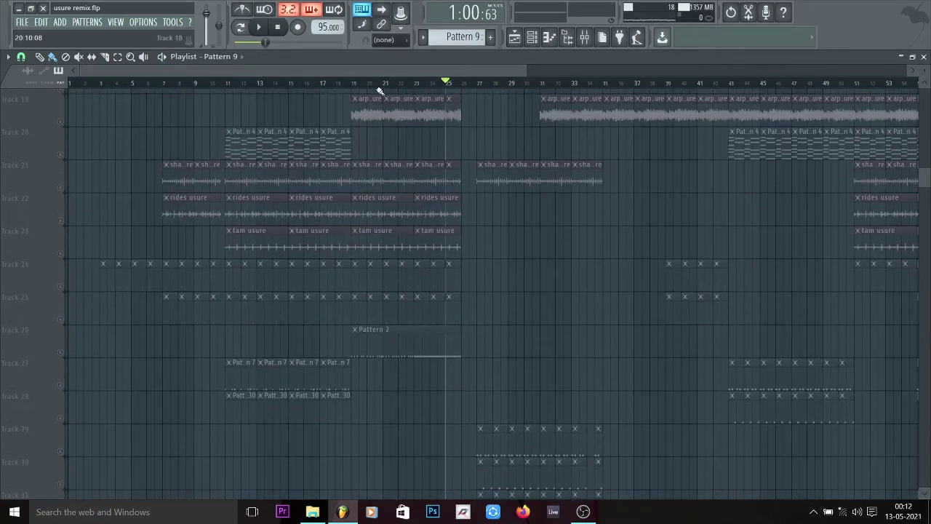
scroll(398, 82, "up", 3)
scroll(401, 279, "up", 15)
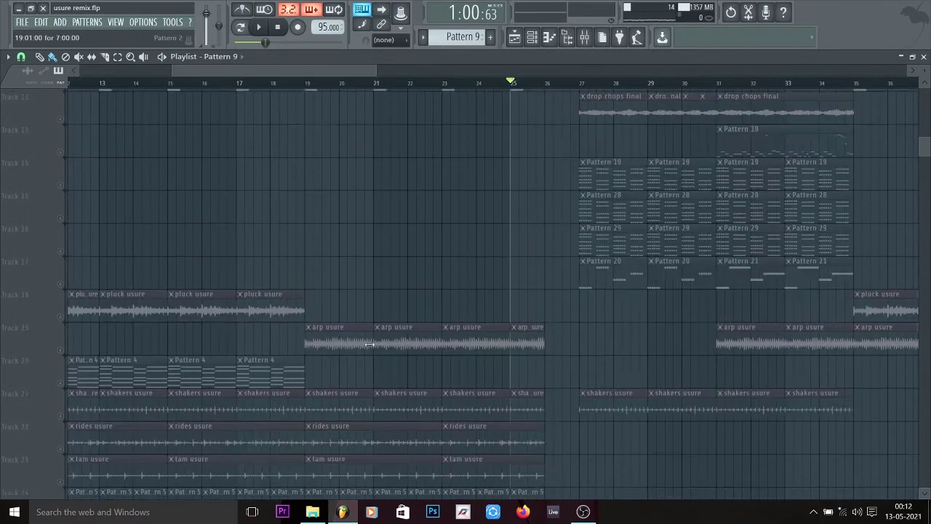
scroll(371, 284, "down", 12)
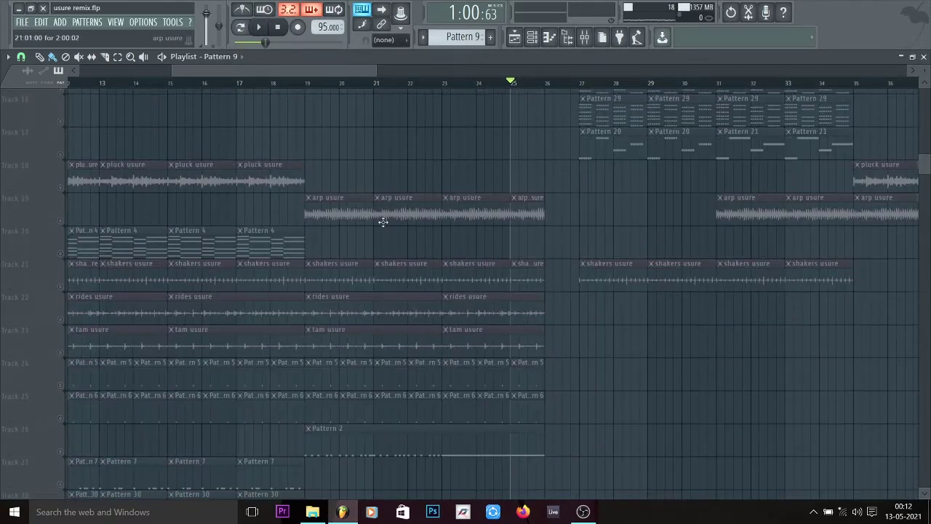
scroll(665, 319, "down", 5)
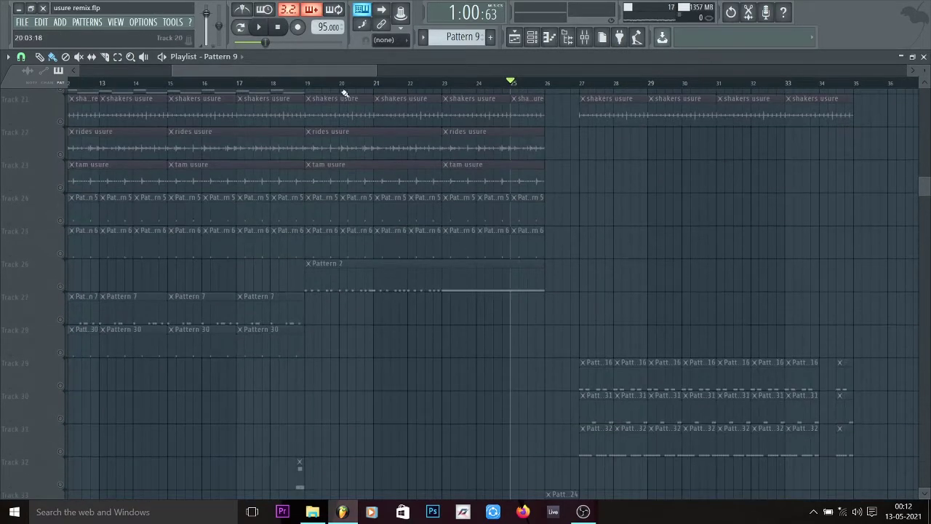
left_click(62, 288)
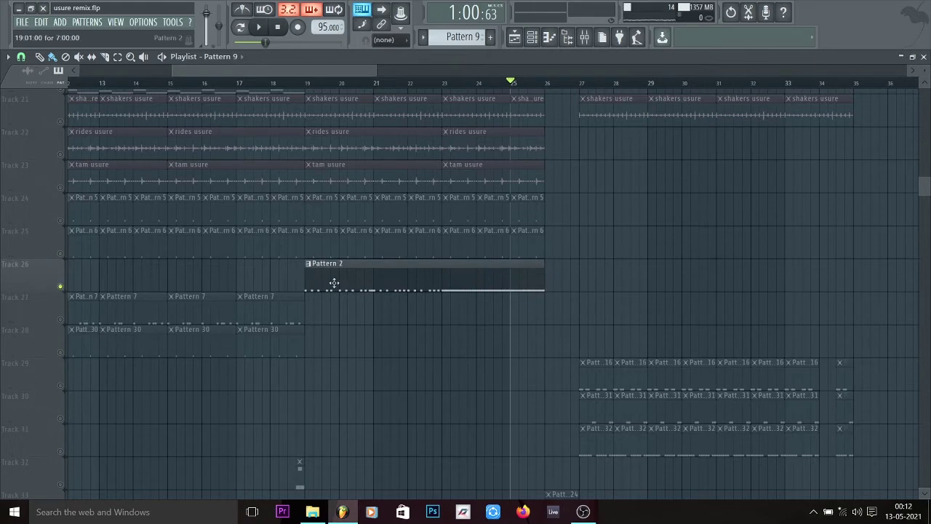
left_click(238, 28)
key("space")
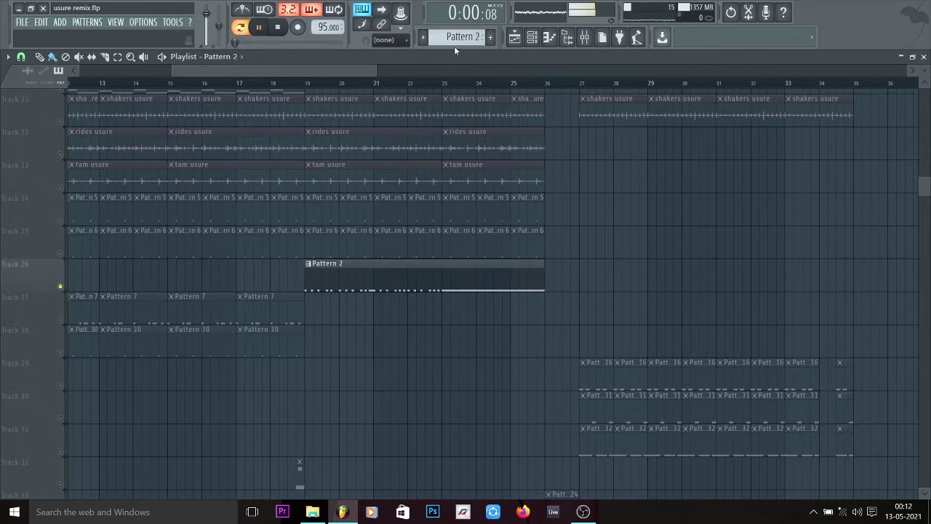
Step: Open the Titan Snare piano roll of Pattern 2, halt playback and examine its C5 note sequence
left_click(515, 39)
left_click(515, 39)
left_click(532, 41)
left_click(574, 104)
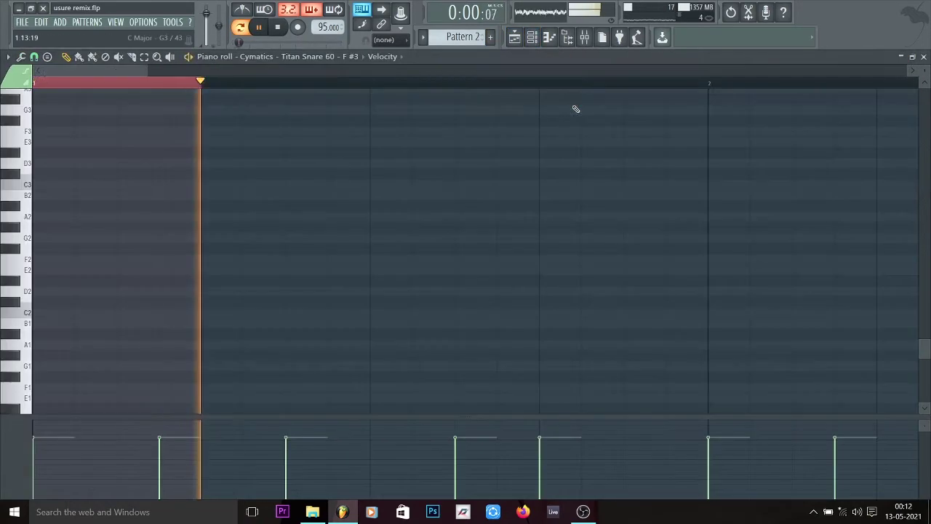
key("space")
left_click(145, 82)
scroll(145, 82, "down", 6)
scroll(231, 228, "up", 2)
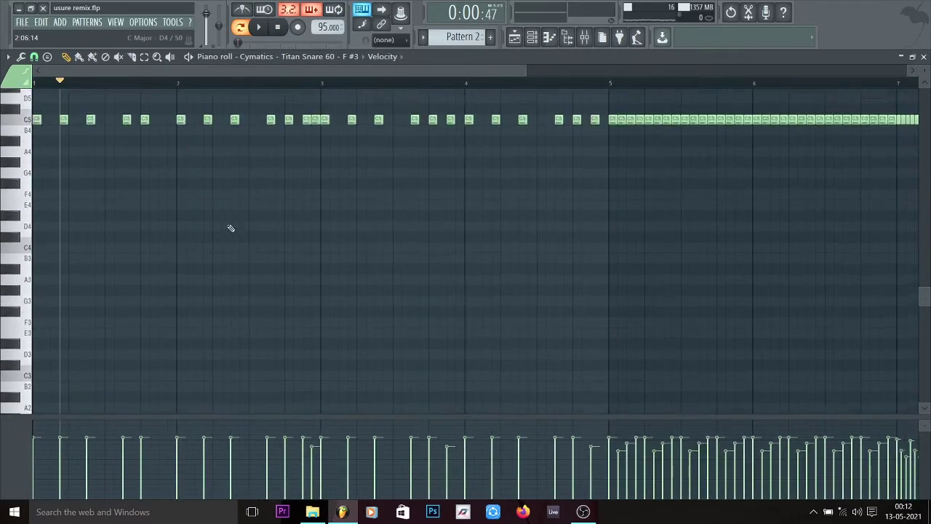
scroll(230, 228, "down", 2)
scroll(231, 228, "up", 3)
Step: Play the snare notes from bar 1, skipping ahead to bar 5 and about bar 7, and enlarge the velocity lane
key("space")
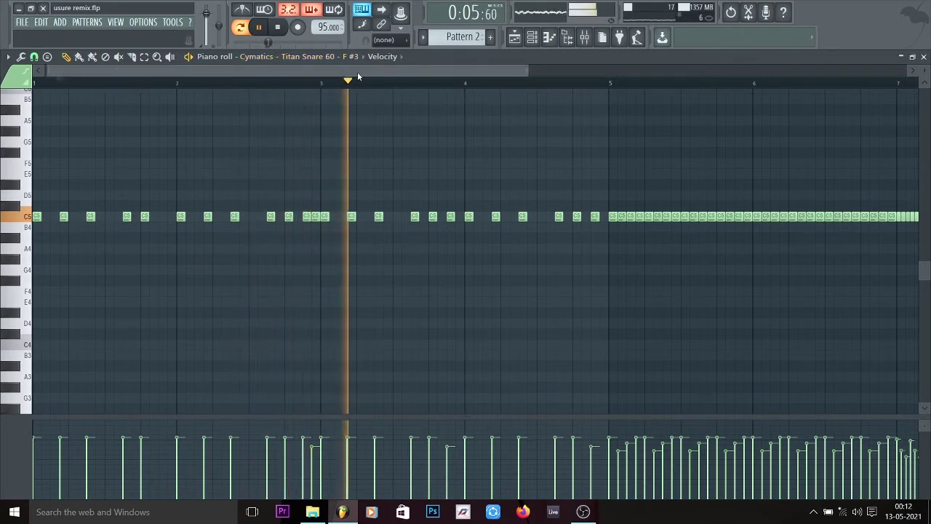
left_click_drag(359, 74, 430, 75)
left_click(491, 84)
scroll(493, 84, "down", 2)
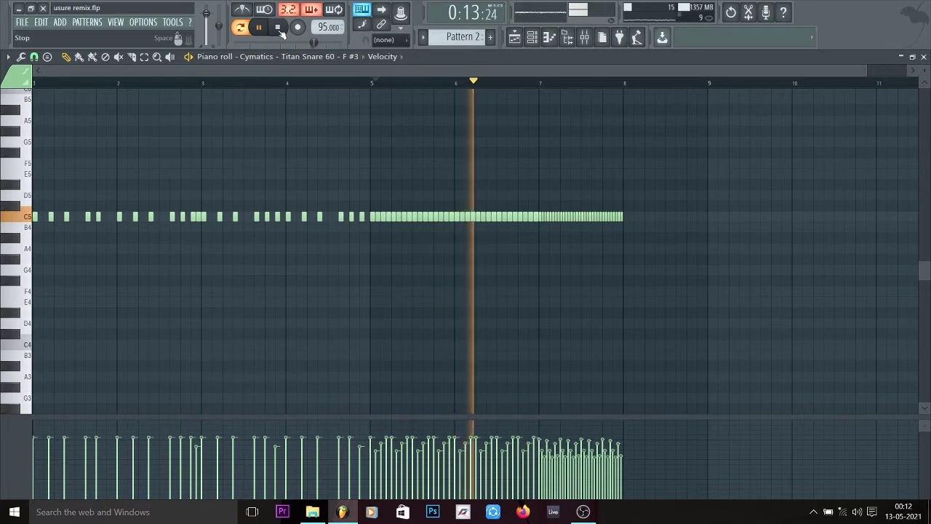
left_click(572, 84)
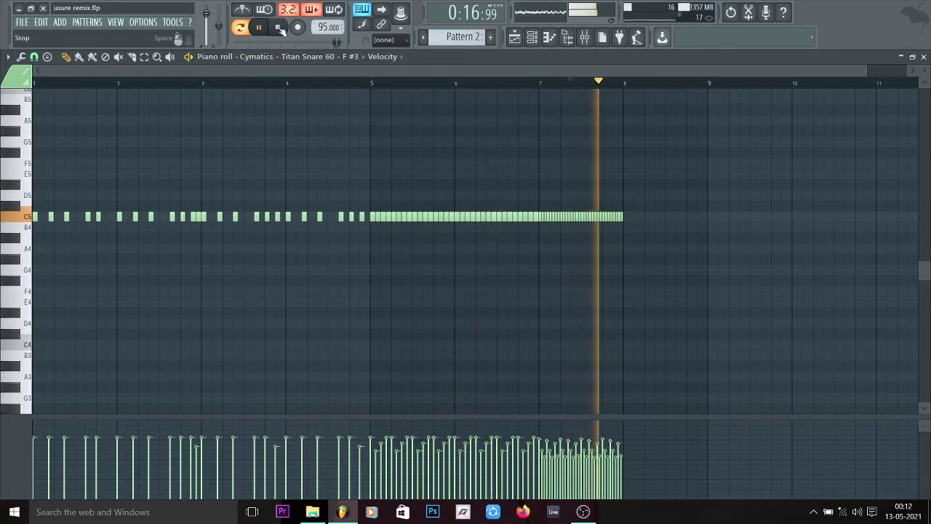
key("space")
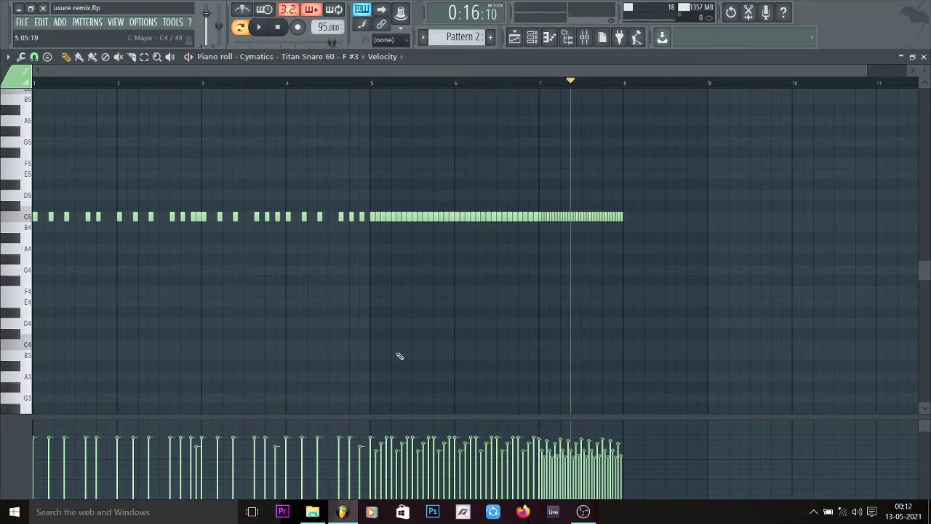
left_click_drag(413, 415, 415, 284)
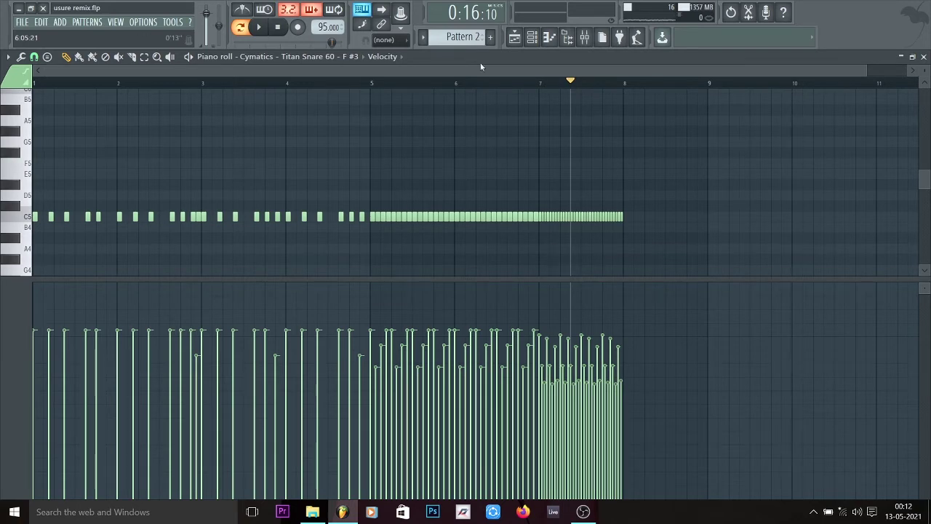
Step: Return to the playlist and enable Tracks 21 to 25 alongside the soloed Track 26
left_click(514, 37)
scroll(495, 255, "up", 8)
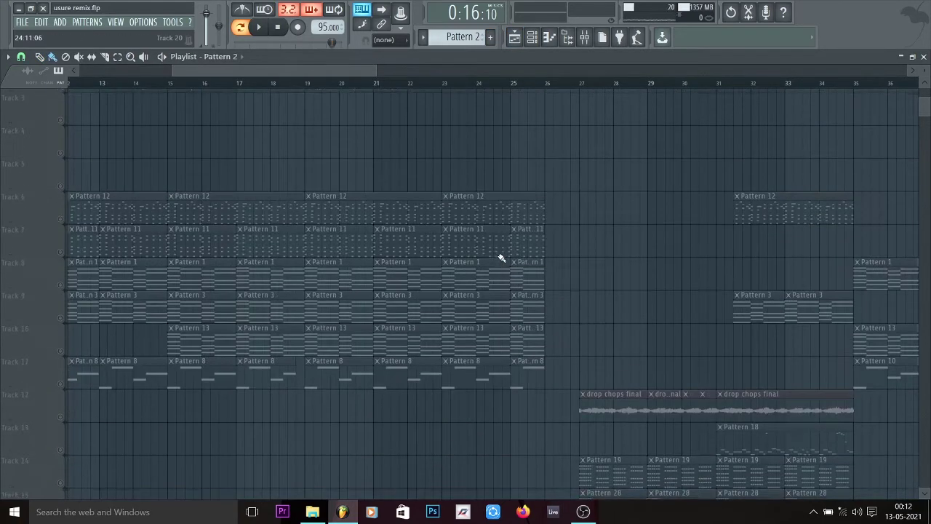
scroll(501, 258, "down", 6)
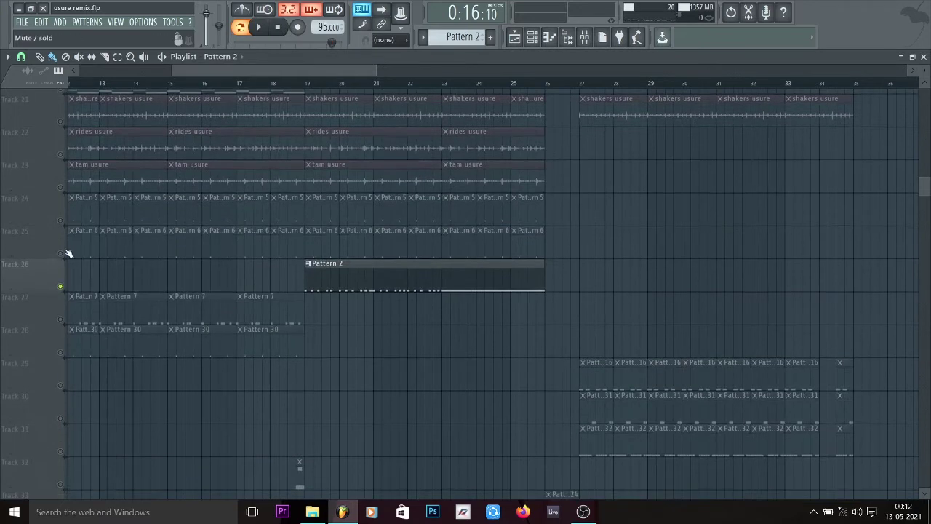
left_click(61, 254)
left_click(62, 221)
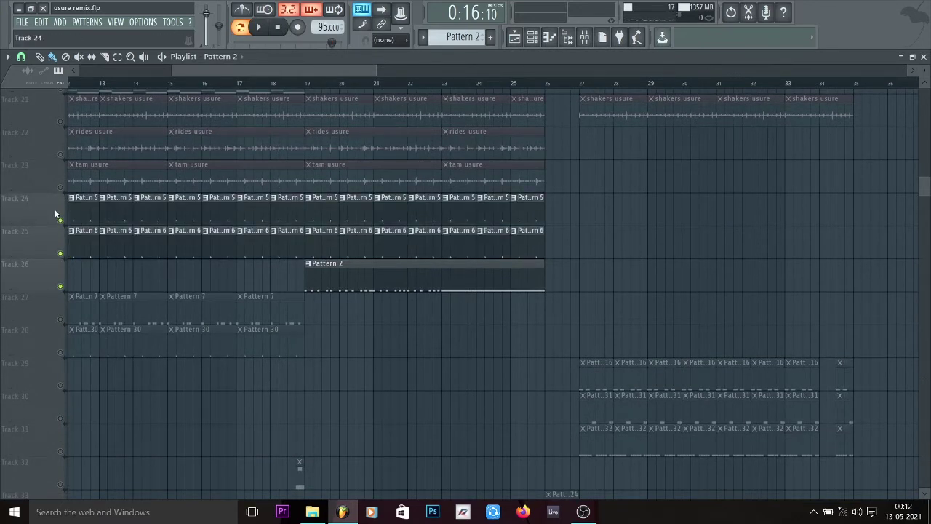
left_click(60, 187)
left_click(61, 155)
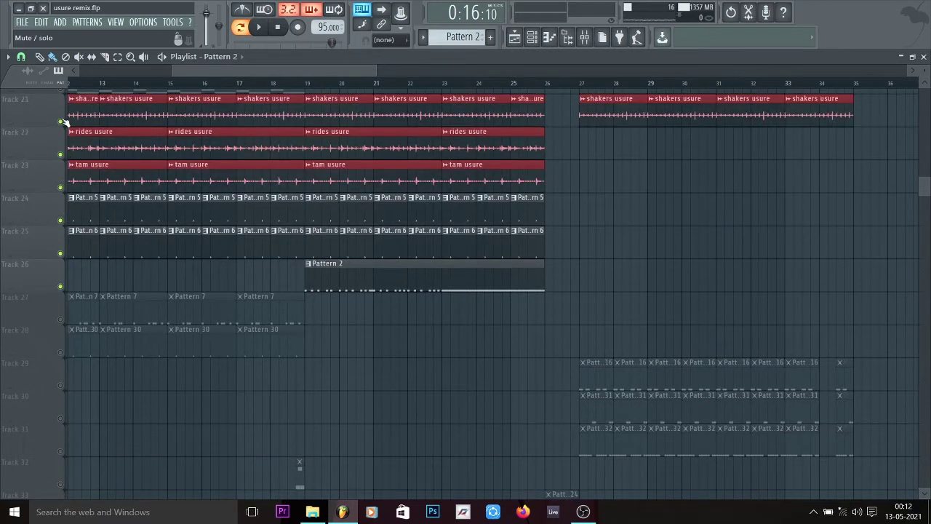
left_click(61, 120)
scroll(207, 131, "up", 2)
Step: Play from bar 19 with arp usure, Pattern 14, its filter envelope, Cymbal, Sweep Down, Crash and Cymatics Impact 5 tracks also enabled
left_click(311, 79)
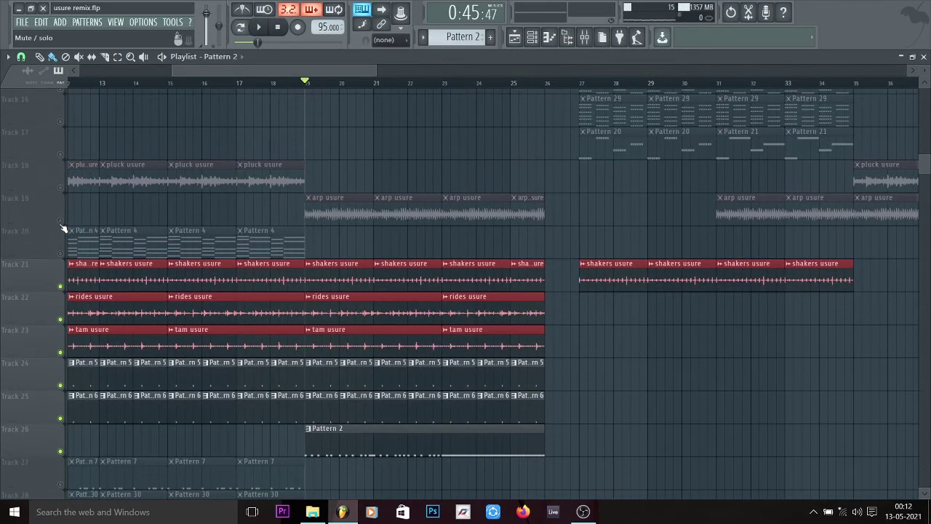
scroll(62, 228, "down", 6)
left_click(61, 285)
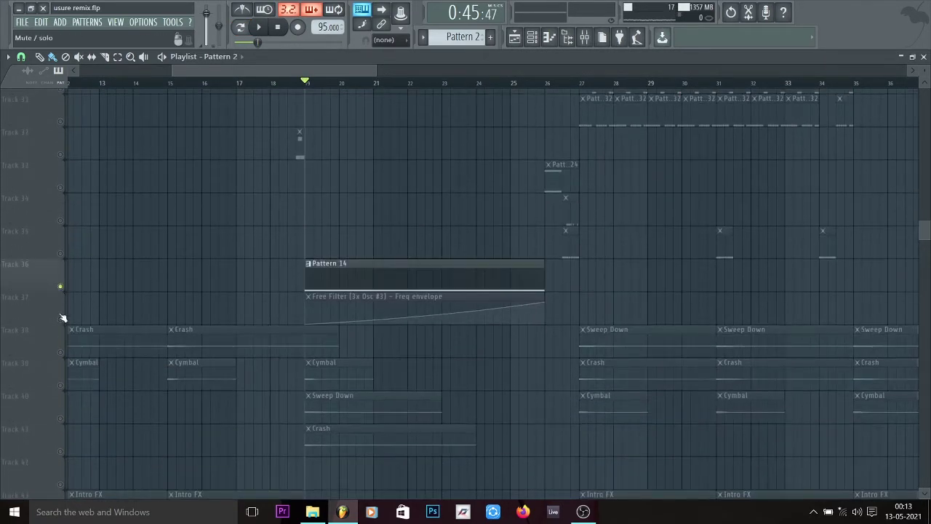
left_click(60, 319)
key("space")
left_click(60, 385)
left_click(61, 418)
scroll(64, 433, "down", 1)
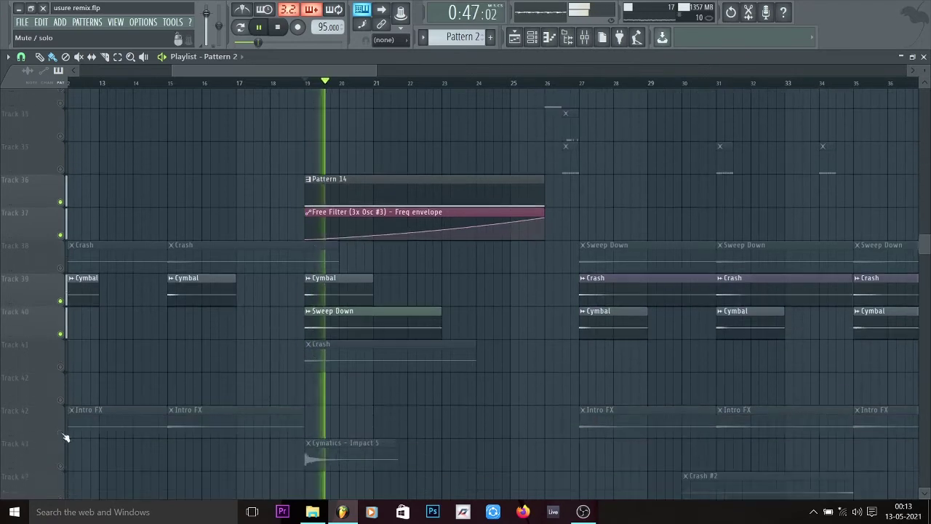
left_click(60, 353)
scroll(62, 357, "down", 1)
left_click(61, 354)
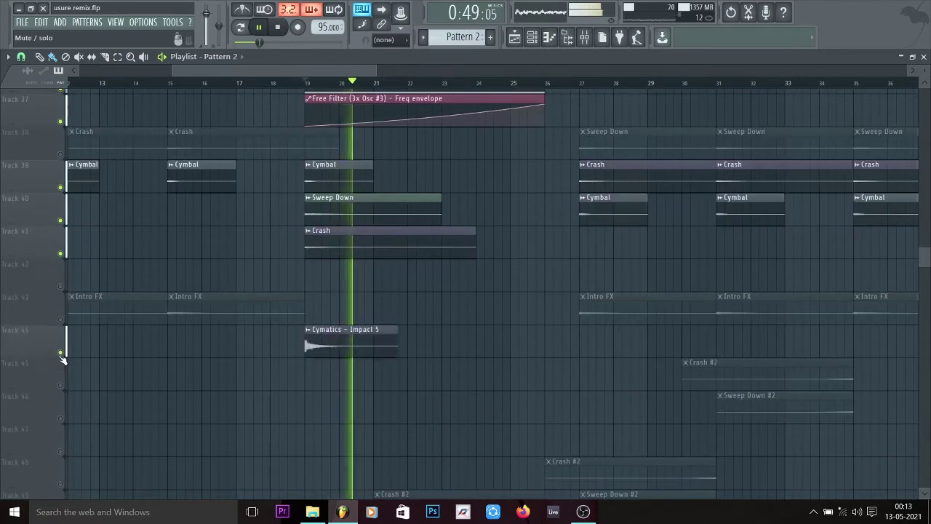
Step: Listen to the combined build-up while reviewing its enabled tracks, skip ahead to bar 25, and stop playback around bar 26
scroll(62, 359, "up", 2)
scroll(381, 355, "down", 2)
scroll(407, 369, "up", 4)
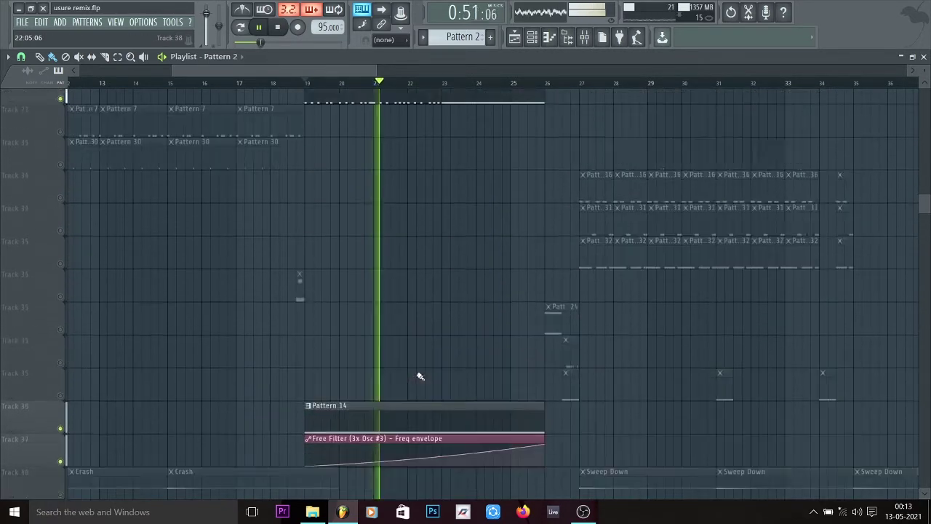
scroll(421, 376, "up", 10)
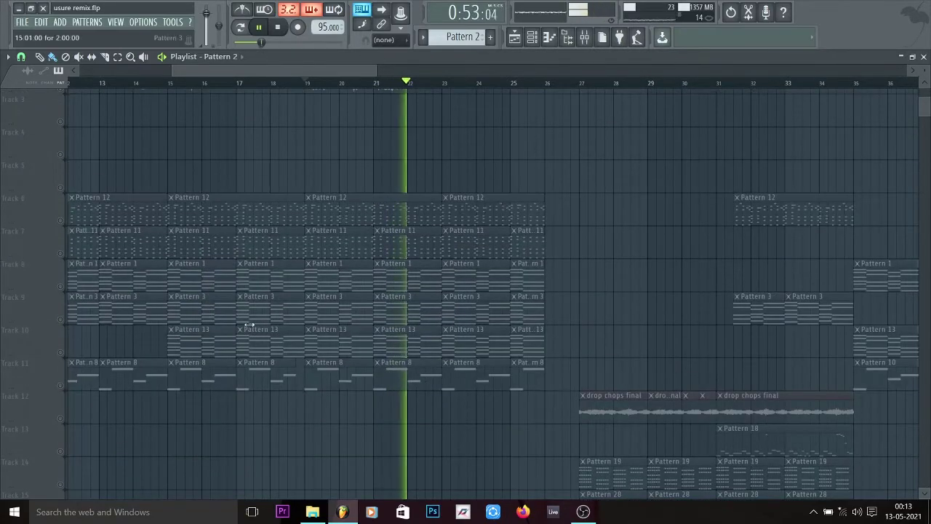
scroll(318, 327, "down", 7)
scroll(435, 362, "up", 3)
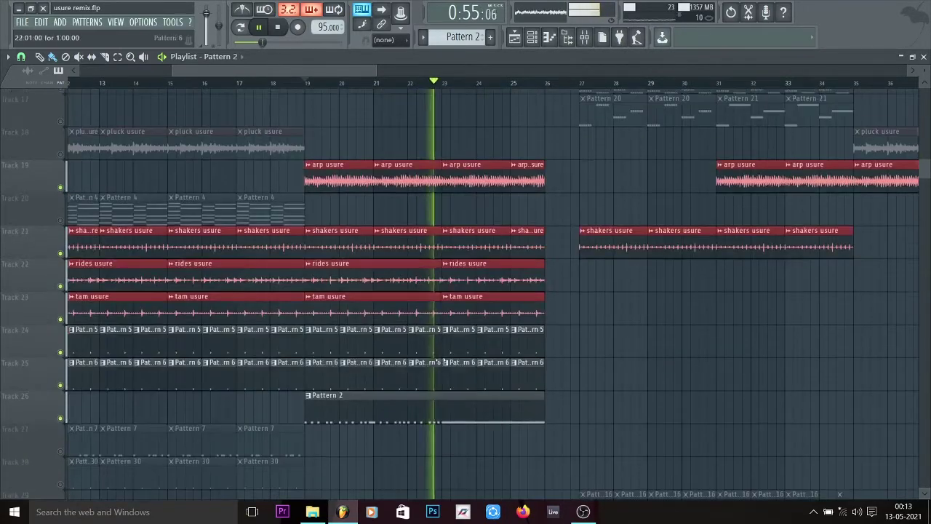
left_click(517, 84)
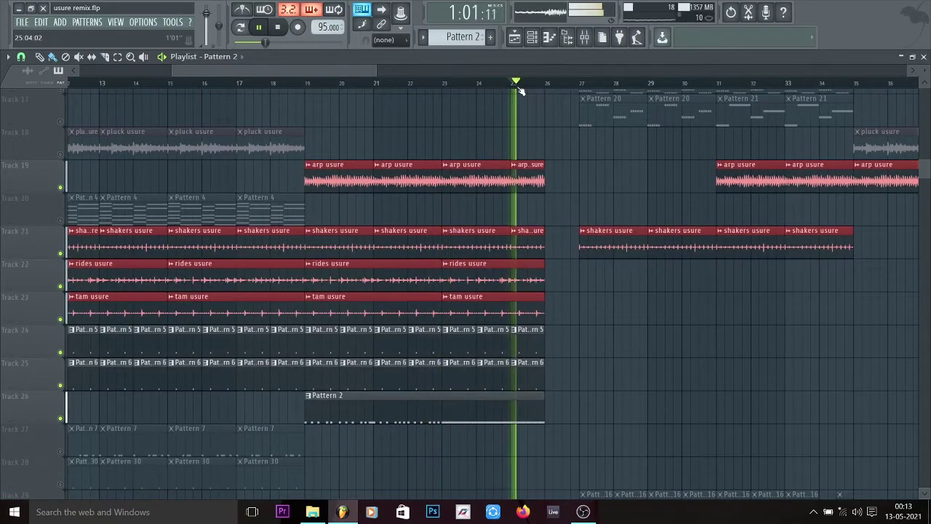
scroll(596, 271, "down", 4)
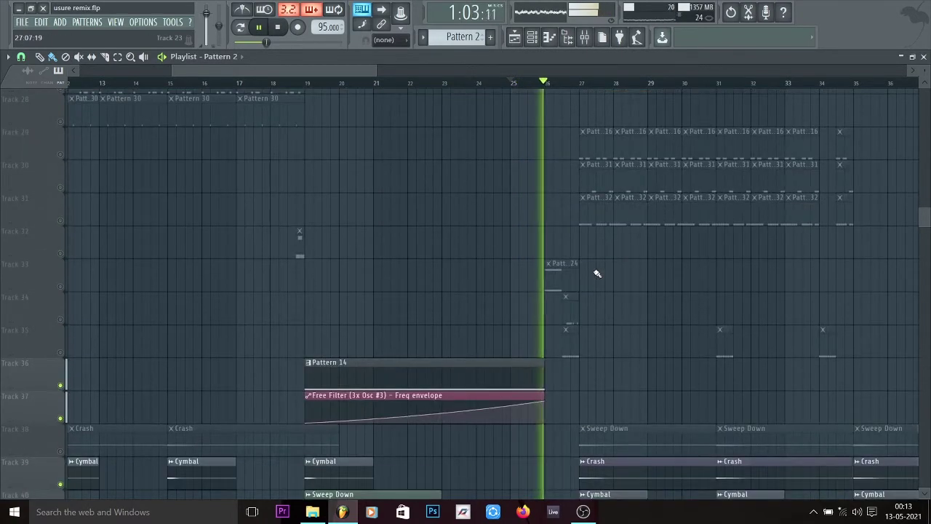
key("space")
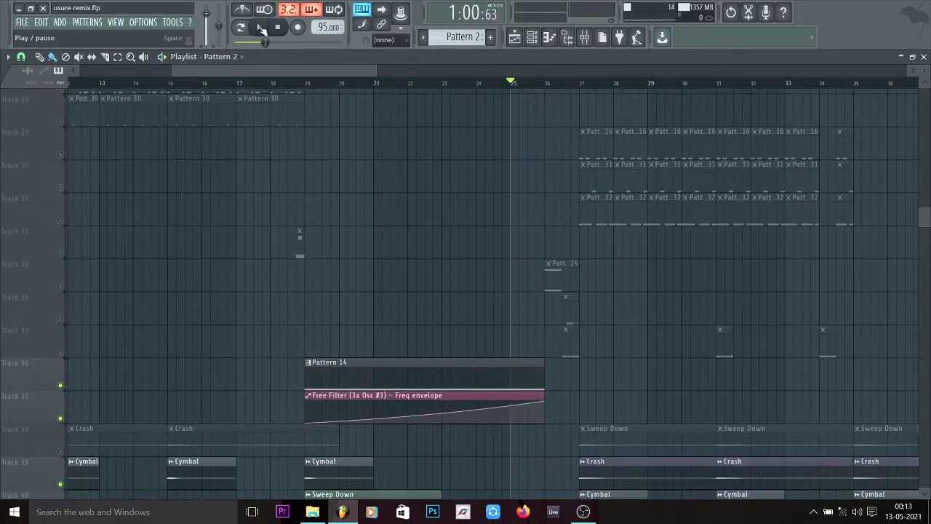
Step: Look over the drop section's tracks between bars 27 and 35 and set the playback position to bar 27
left_click_drag(360, 73, 412, 72)
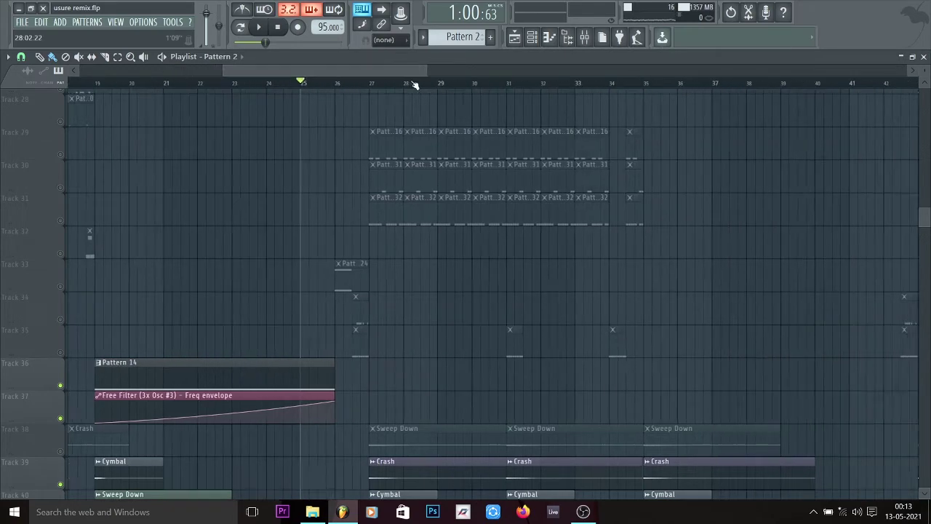
scroll(476, 179, "up", 5)
scroll(478, 181, "up", 3)
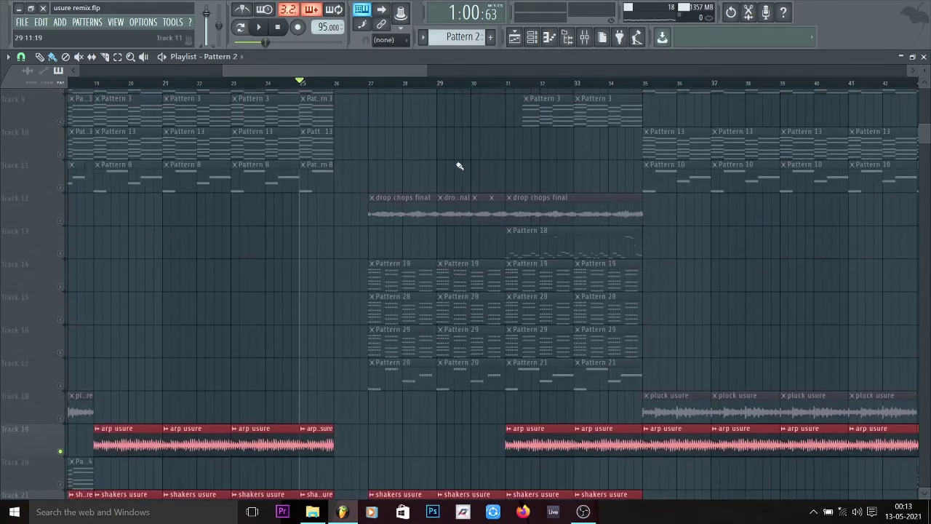
left_click_drag(350, 74, 383, 70)
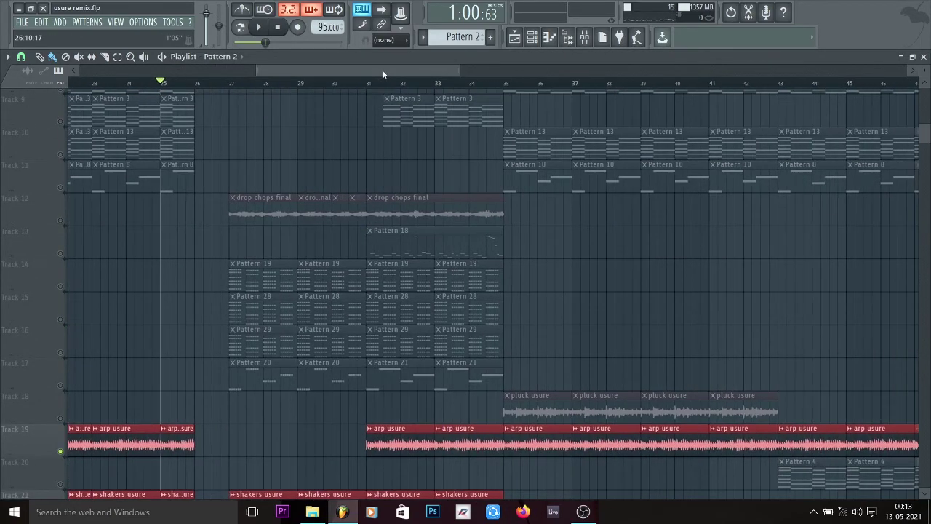
left_click(365, 85)
scroll(366, 177, "down", 5)
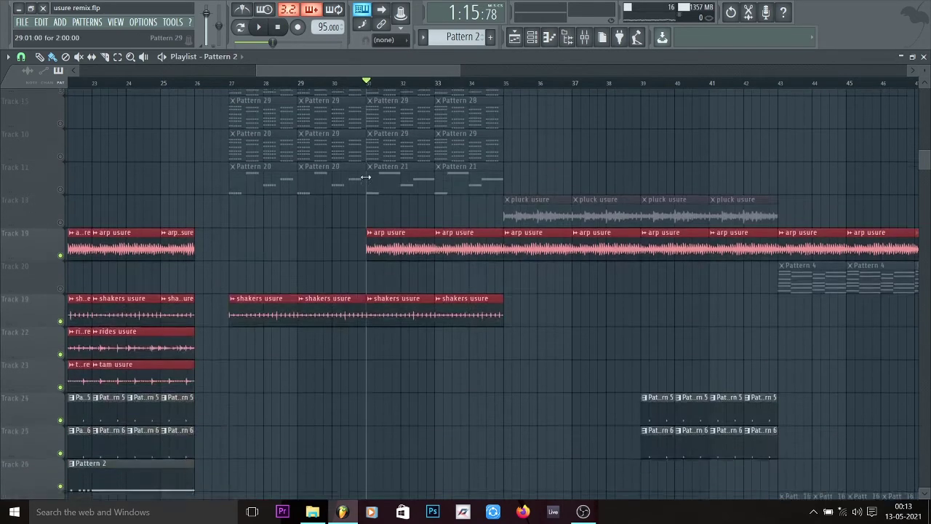
scroll(366, 177, "down", 2)
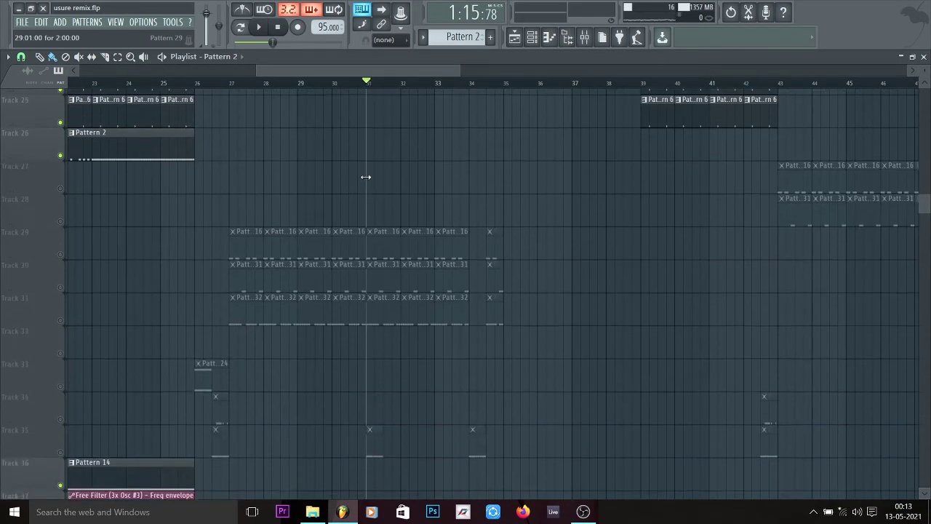
left_click(238, 84)
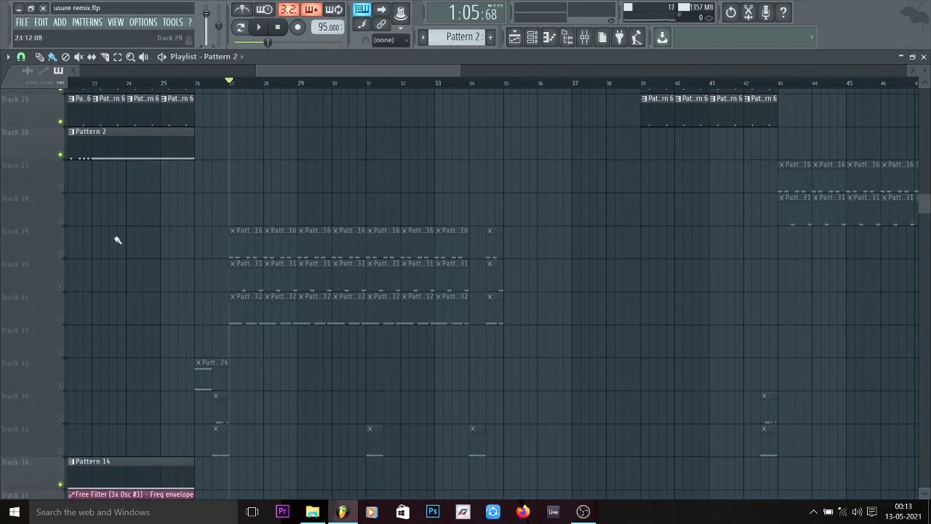
Step: Solo Track 29 with Pattern 16 and play it from bar 27, adding Pattern 31 on Track 30
left_click(61, 254, "ctrl")
key("space")
left_click(61, 285)
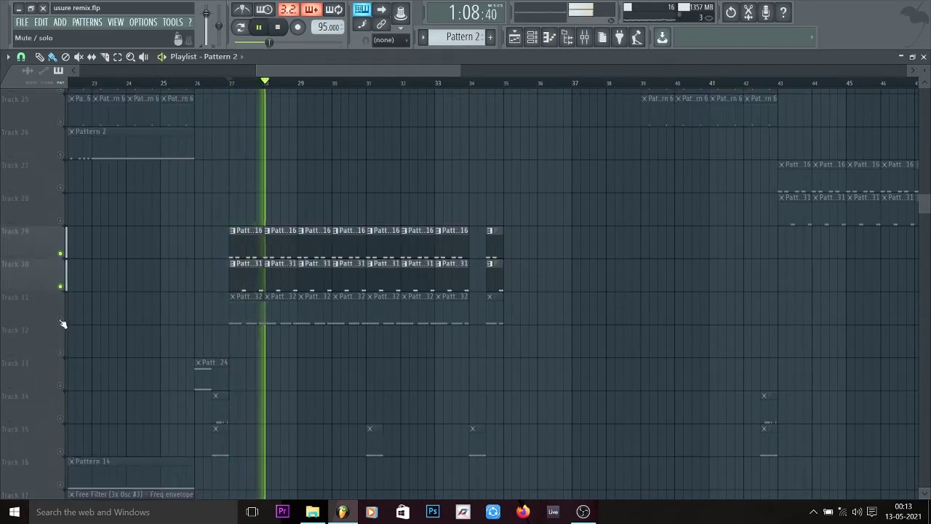
key("space")
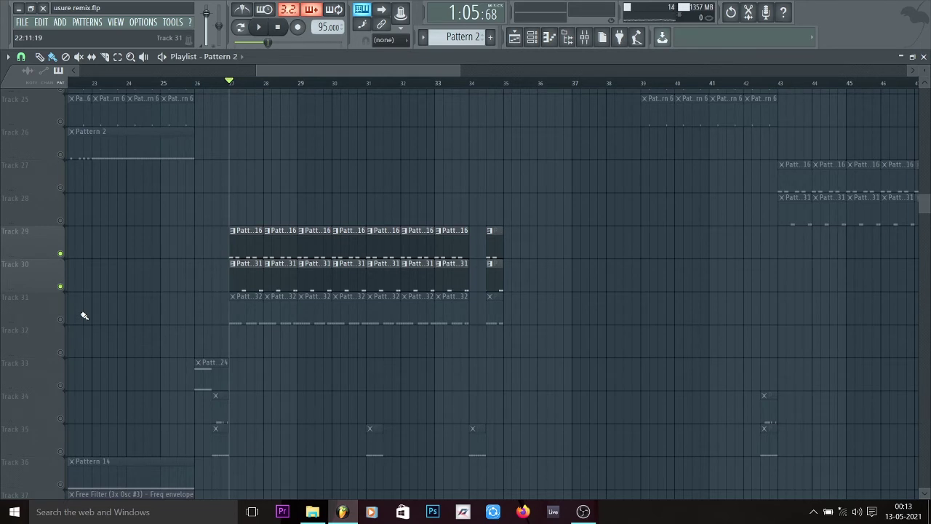
Step: Enable Track 31 with Pattern 32 and play the three drop pattern tracks together from bar 27
left_click(61, 320)
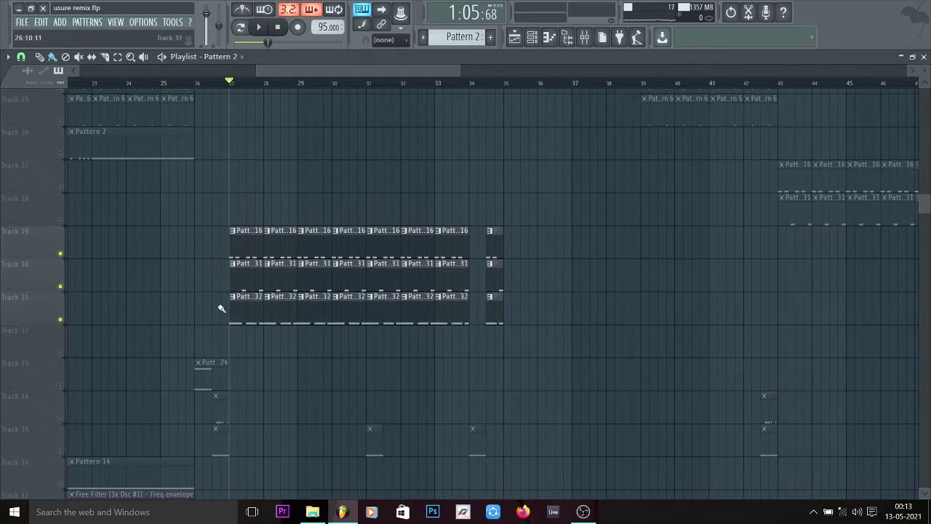
key("space")
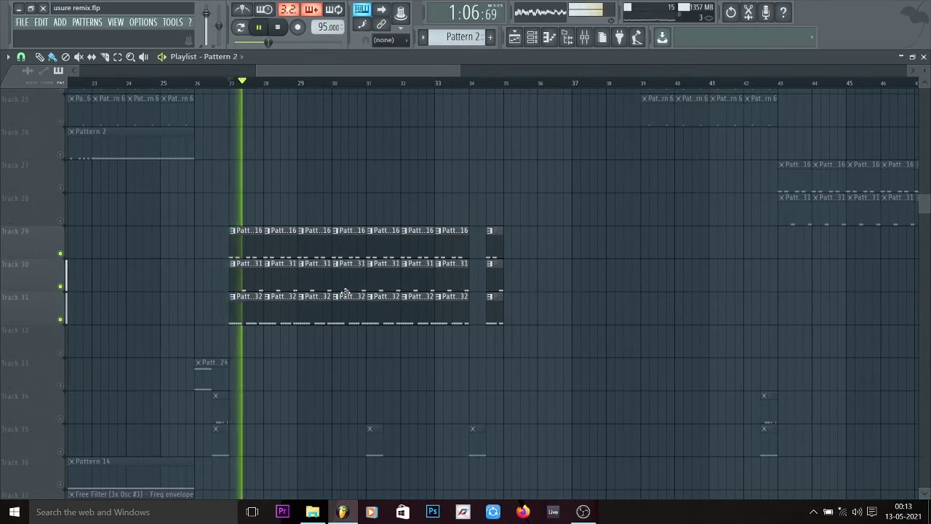
scroll(345, 292, "up", 5)
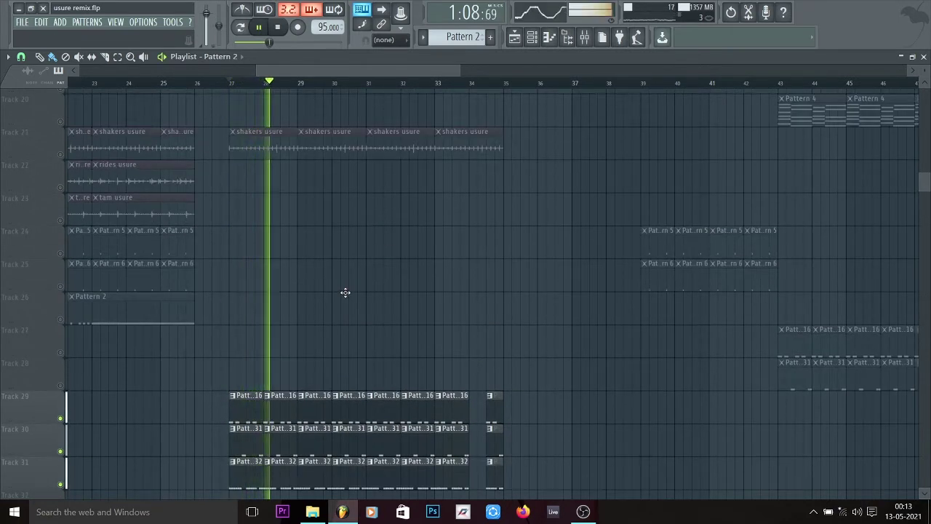
key("space")
Step: Enable the shakers usure clips on Track 21 and play them with the drop patterns from bar 27
left_click(60, 153)
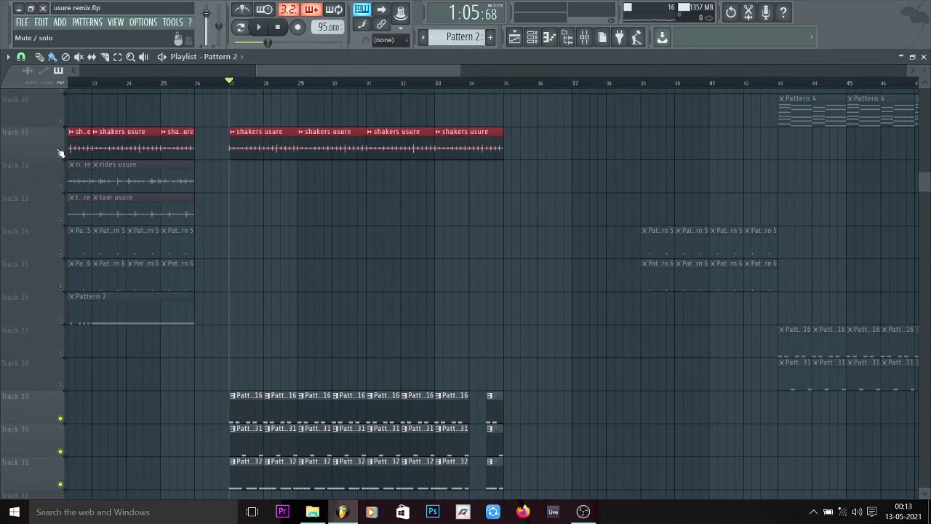
key("space")
scroll(442, 237, "up", 6)
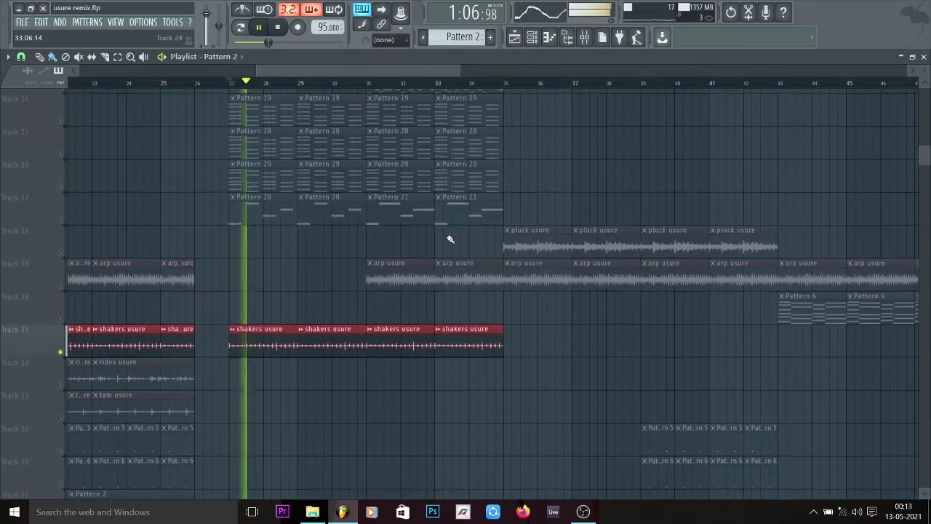
scroll(451, 240, "down", 5)
scroll(451, 239, "down", 11)
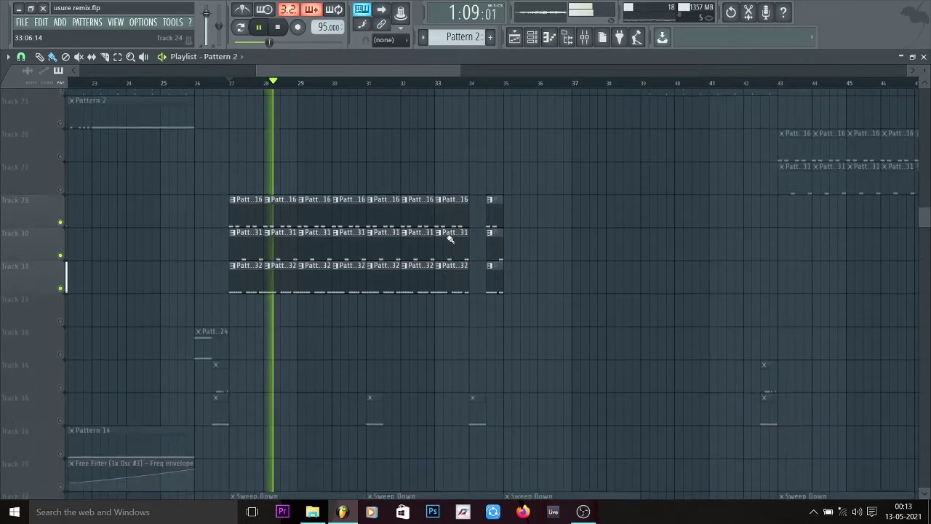
Step: Solo Track 17 with Patterns 20 and 21 and play it from bar 27
key("space")
scroll(450, 239, "up", 4)
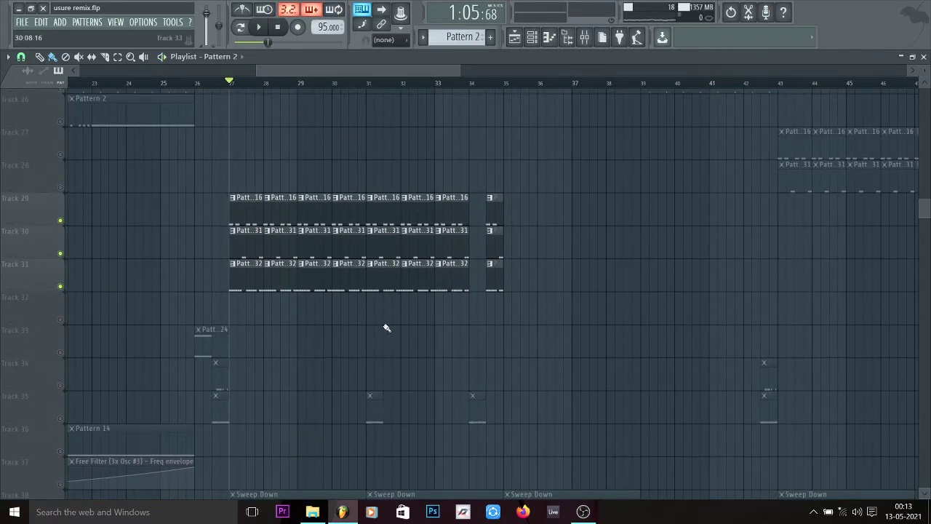
scroll(354, 291, "up", 14)
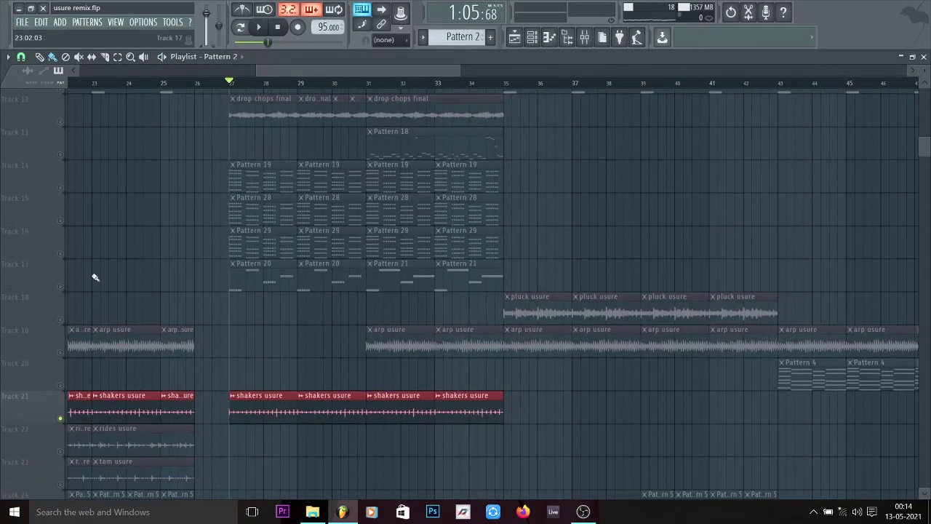
left_click(64, 289)
key("space")
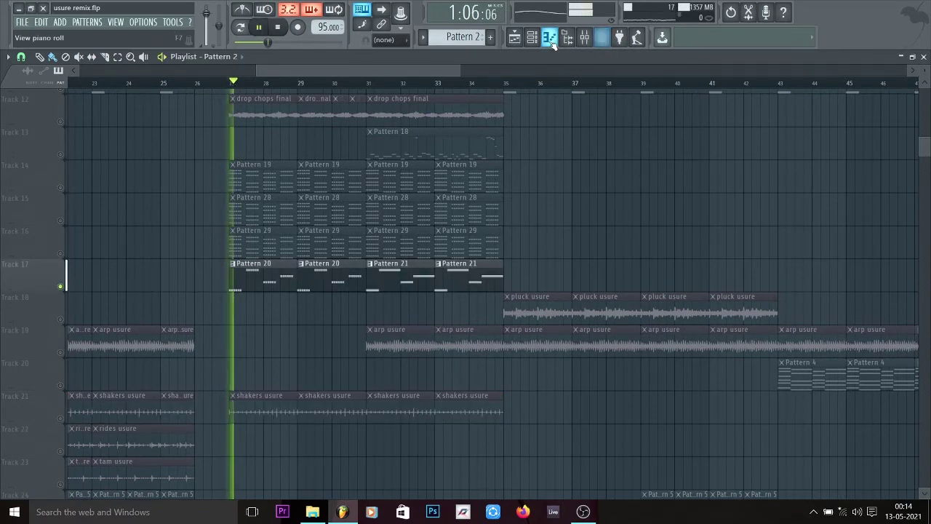
Step: Select Pattern 20 and inspect the preset of its Nexus #6 instrument, then return to the playlist
left_click(532, 37)
left_click(272, 274)
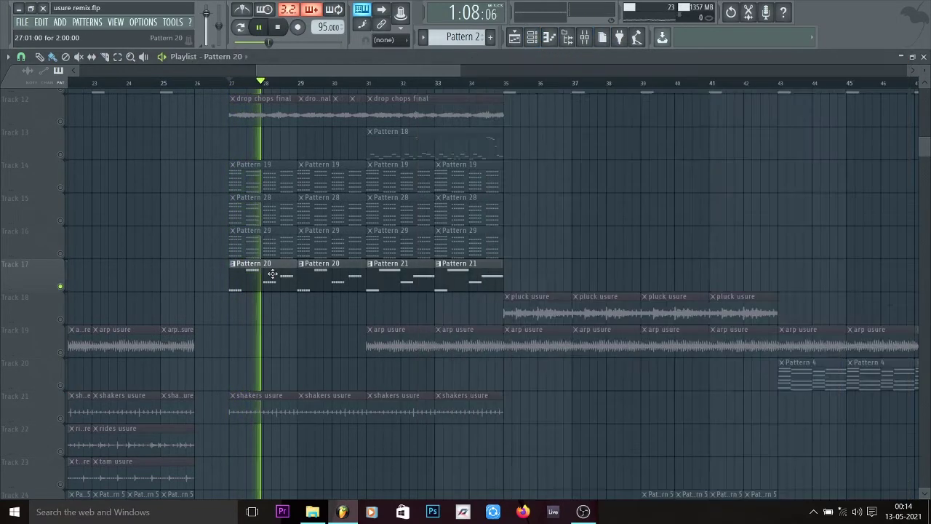
left_click(533, 40)
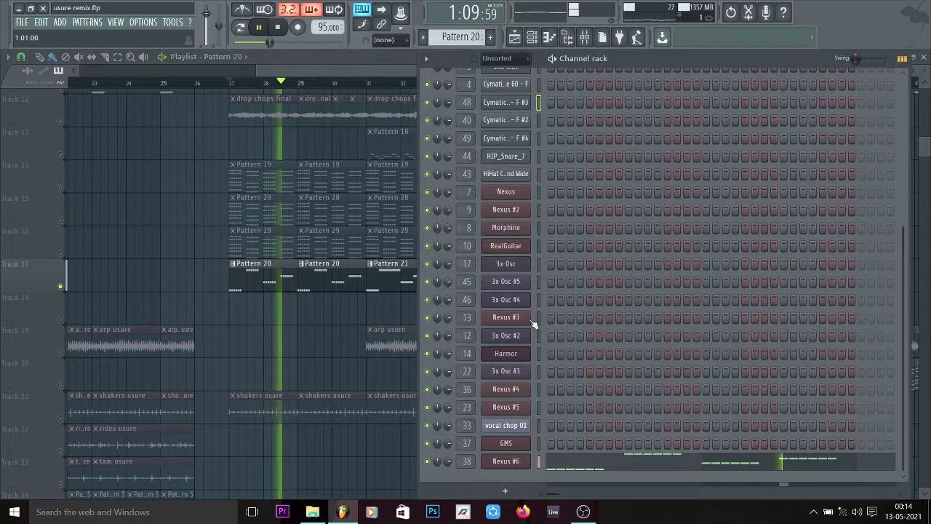
left_click(520, 462)
key("space")
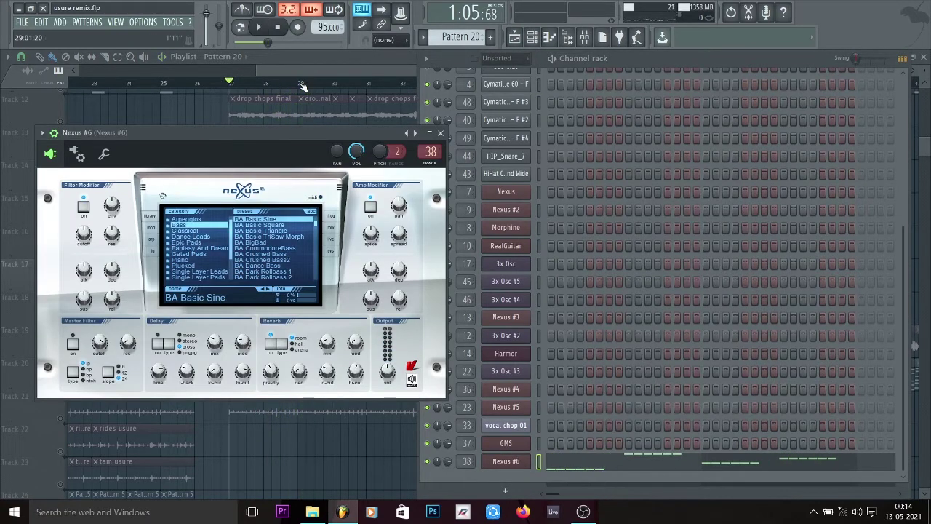
left_click(302, 68)
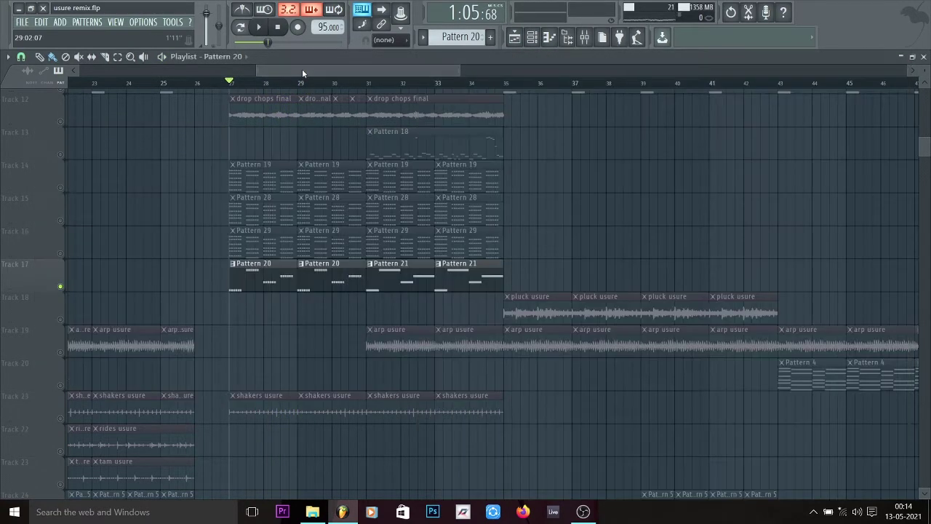
Step: Inspect the Kickstart effect on the Nexus #6 mixer track
left_click(584, 37)
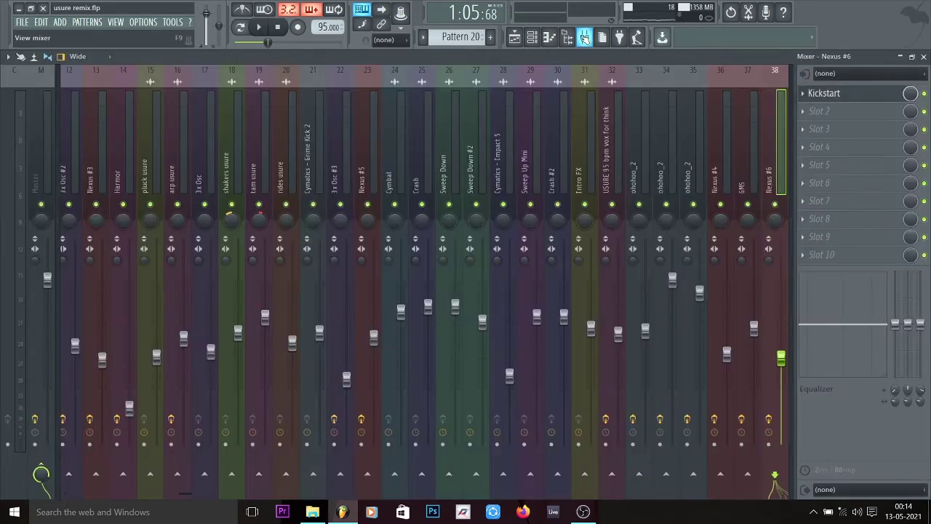
scroll(605, 92, "down", 4)
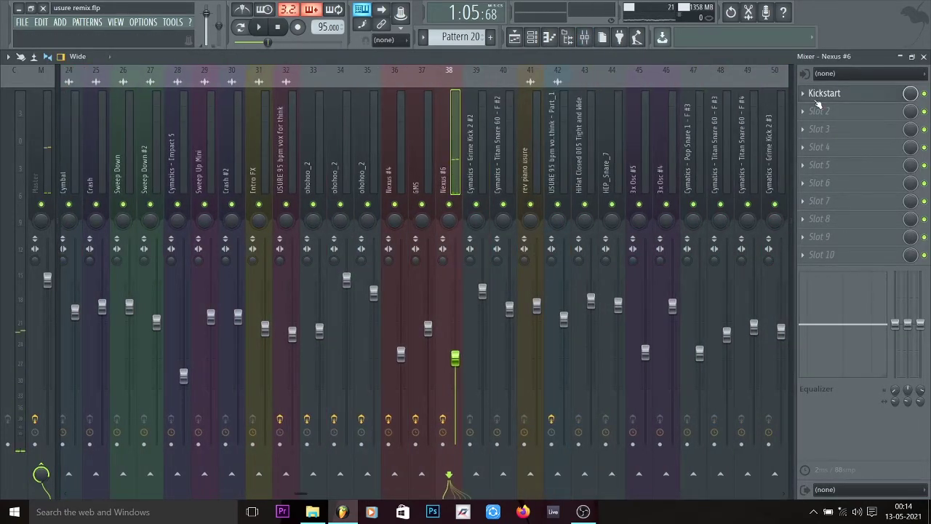
left_click(824, 93)
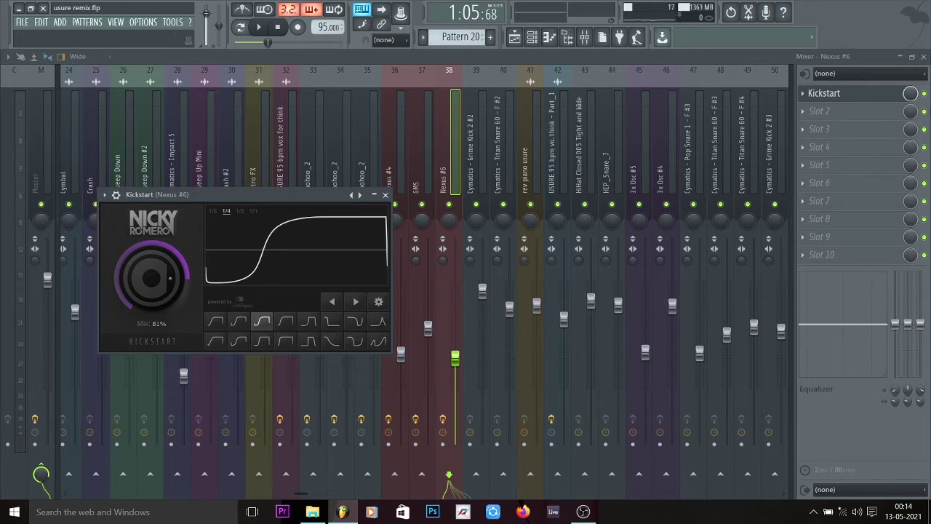
Step: Audition Pattern 20 in pattern mode to hear the Kickstart effect on Nexus #6
left_click(239, 28)
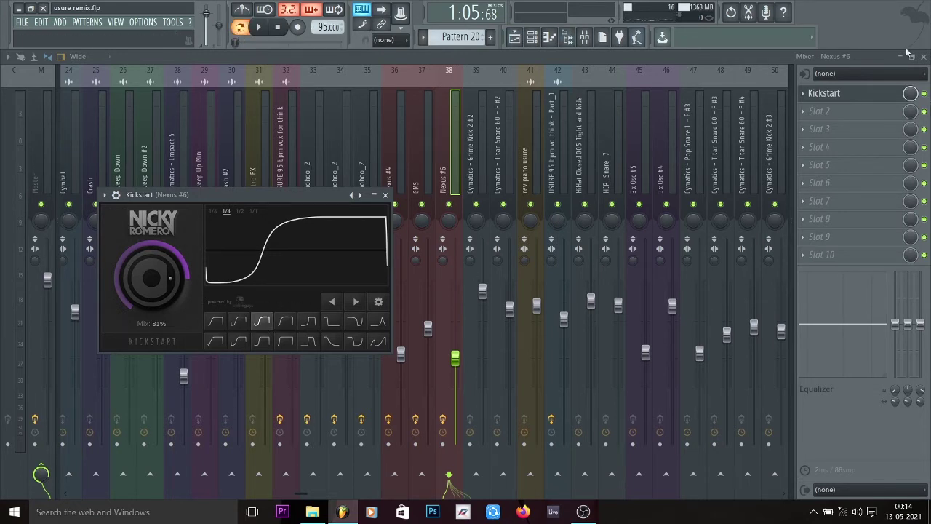
left_click(927, 99)
key("space")
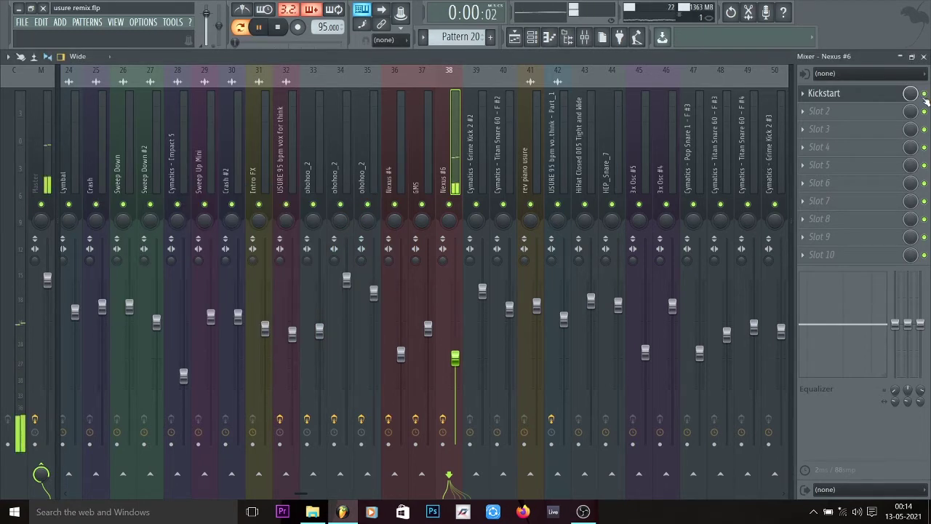
key("space")
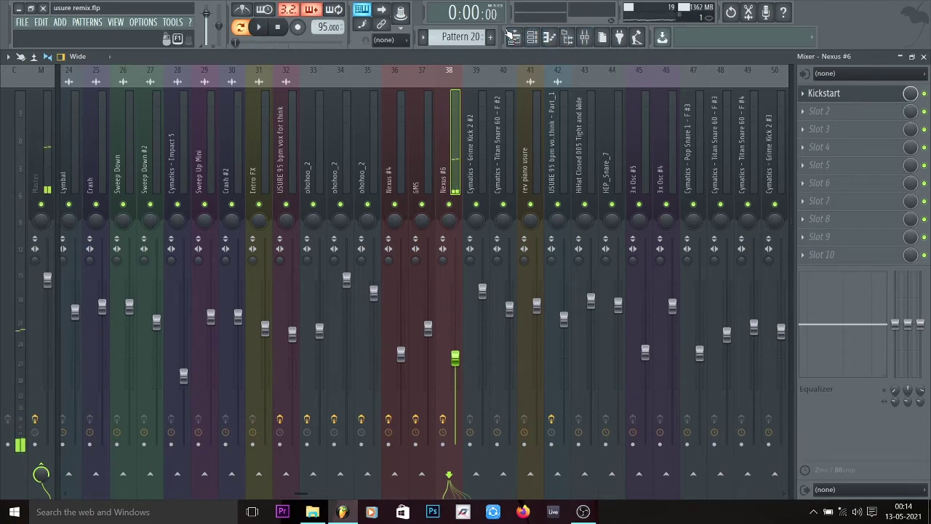
Step: Return to the playlist, solo Track 14 with Pattern 19 and play it in song mode from bar 27
left_click(515, 38)
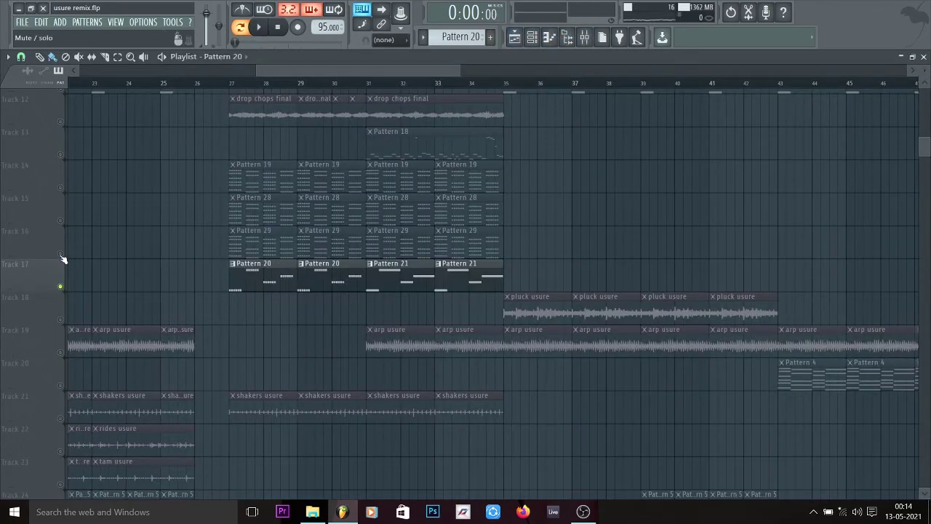
left_click(233, 81)
left_click(59, 187)
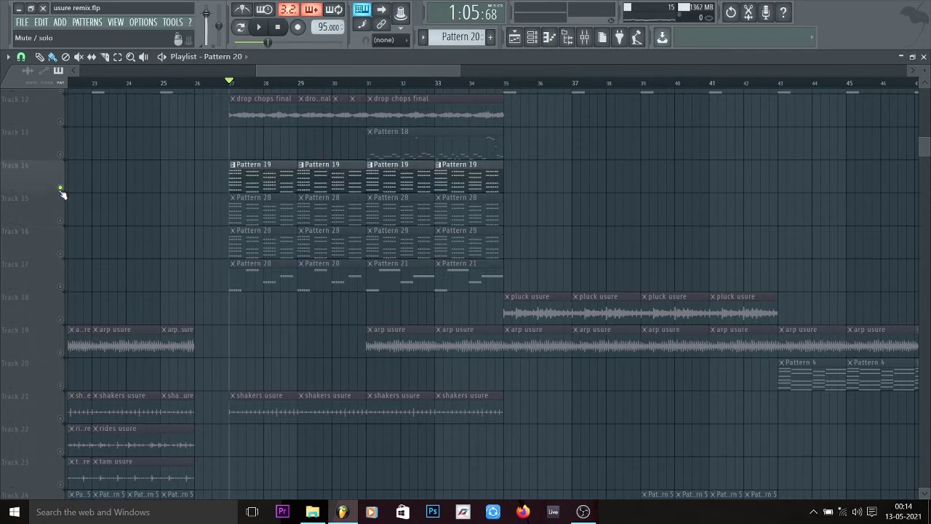
key("space")
key("space")
Step: Enable Track 15 with Pattern 28 and Track 16 with Pattern 29, and play them with Track 14 from bar 27
left_click(61, 220)
left_click(61, 254)
key("space")
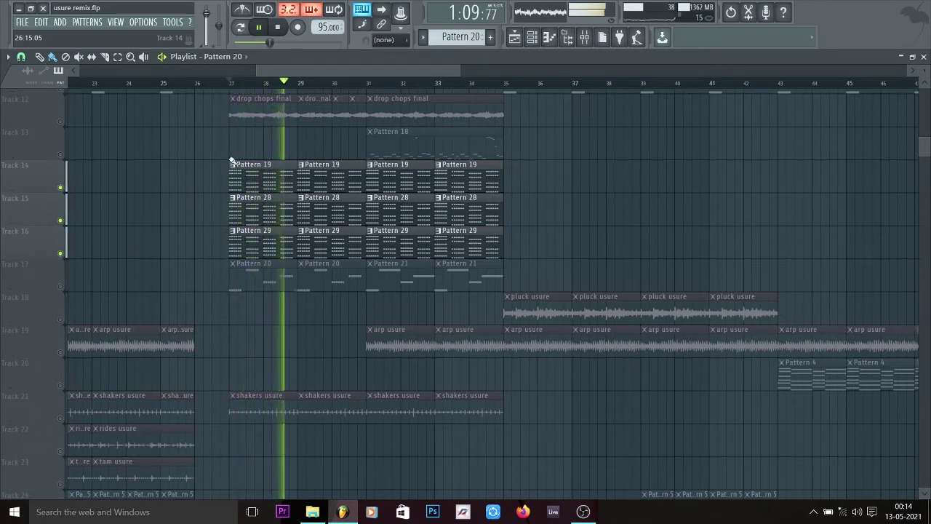
left_click(277, 27)
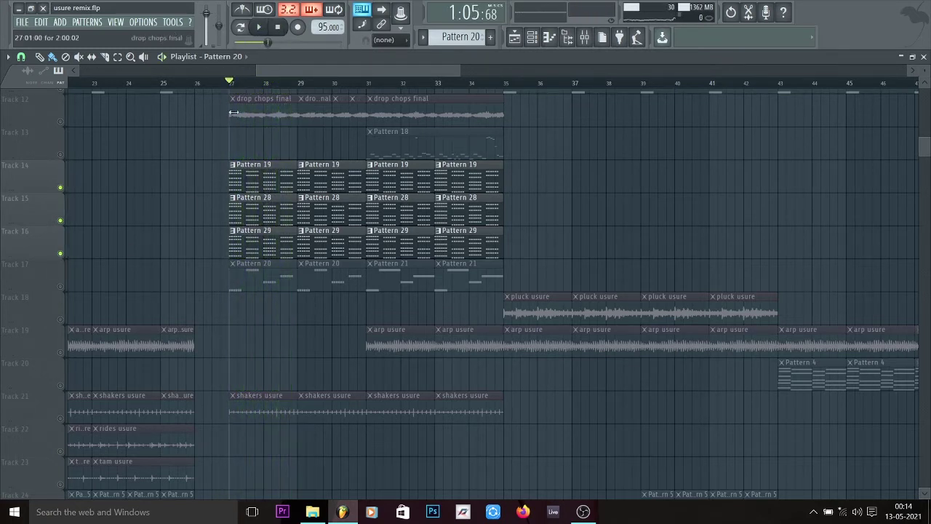
Step: Examine Pattern 19's Nexus #4 notes in the piano roll and return to the playlist
double_click(240, 176)
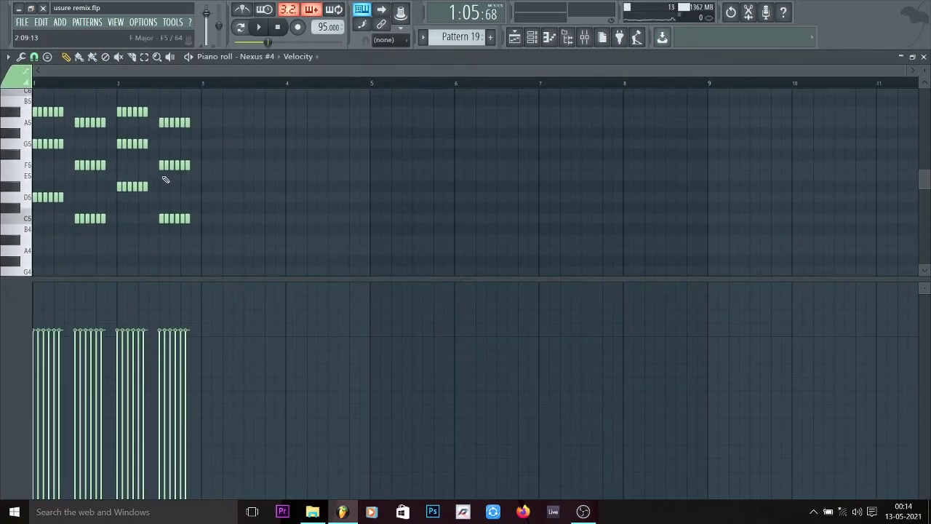
scroll(100, 266, "up", 5)
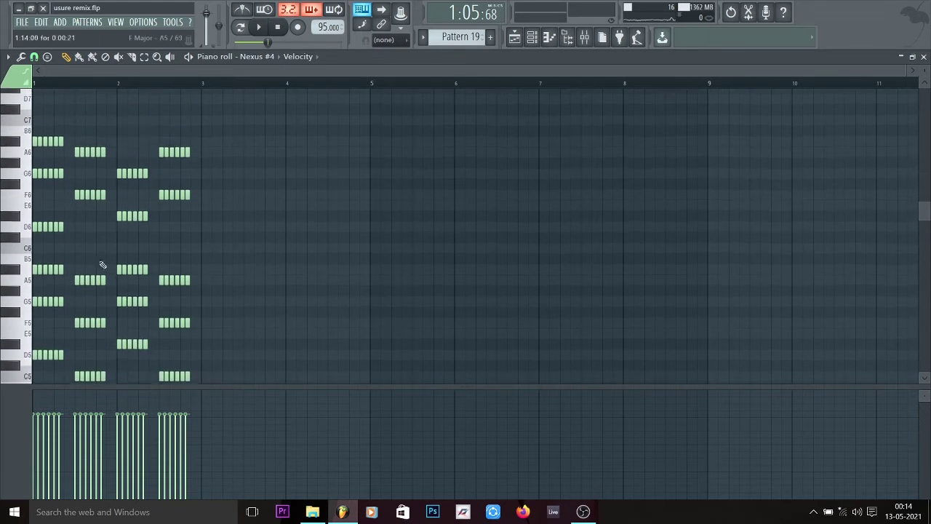
scroll(181, 278, "down", 1)
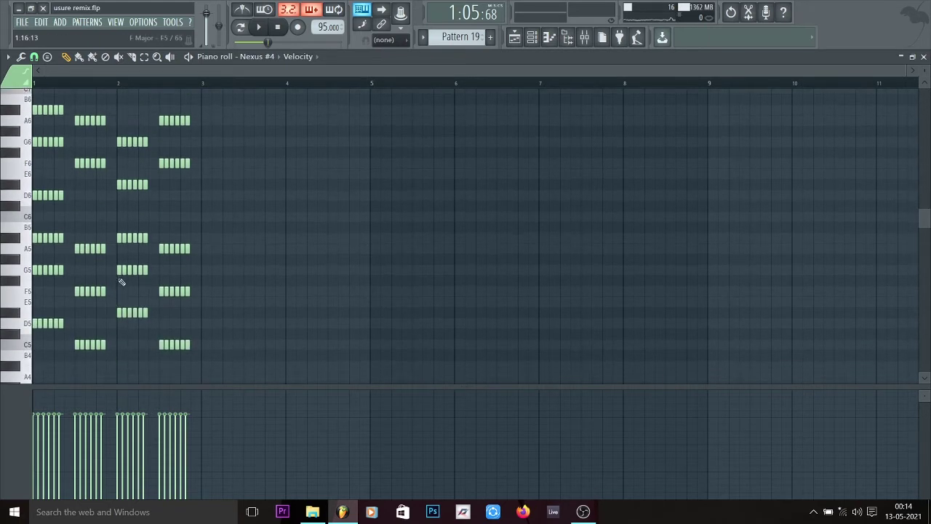
left_click(514, 37)
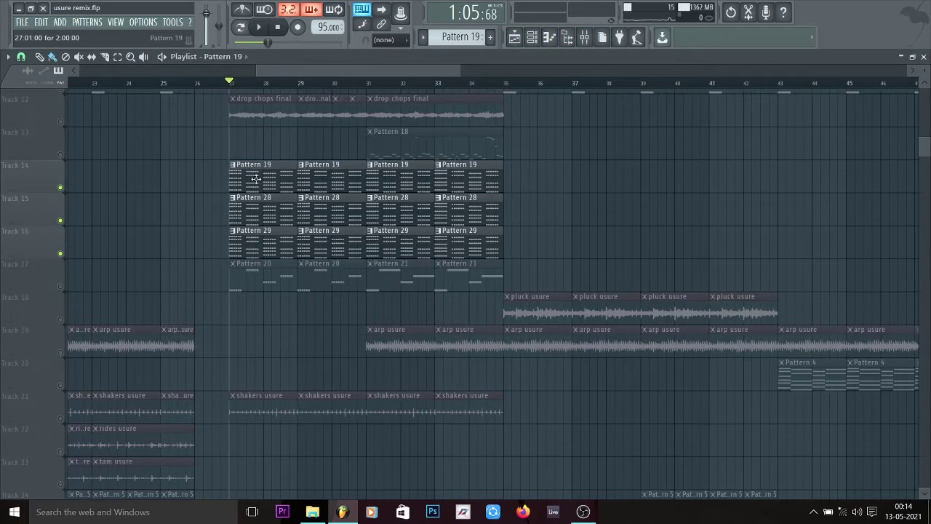
Step: Solo Track 14 with Pattern 19 and play it alone from bar 27
right_click(61, 189)
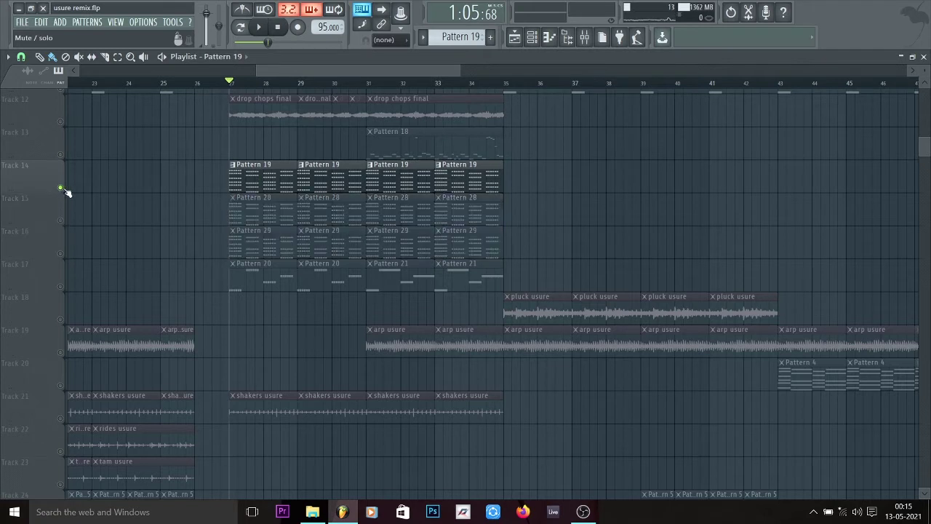
key("space")
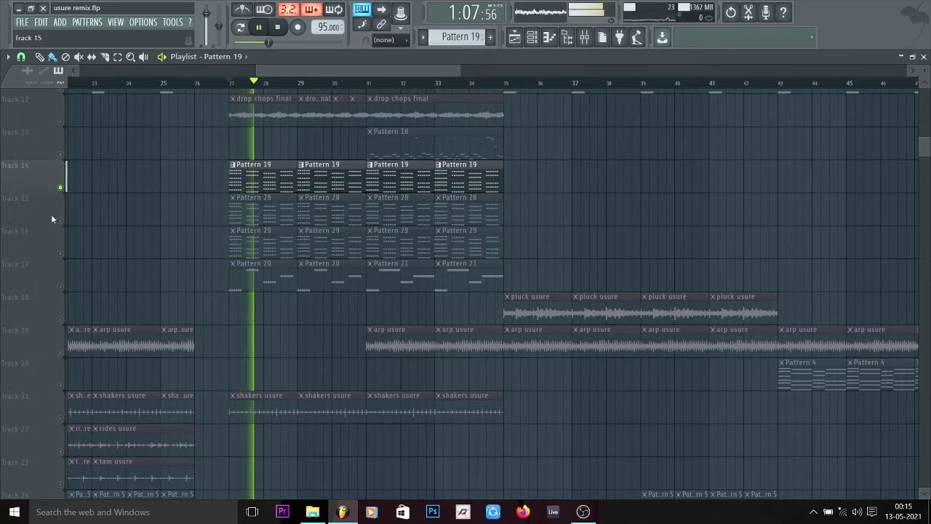
key("space")
Step: Solo Track 15 with Pattern 28 and play it alone from bar 27
right_click(60, 222)
key("space")
key("space")
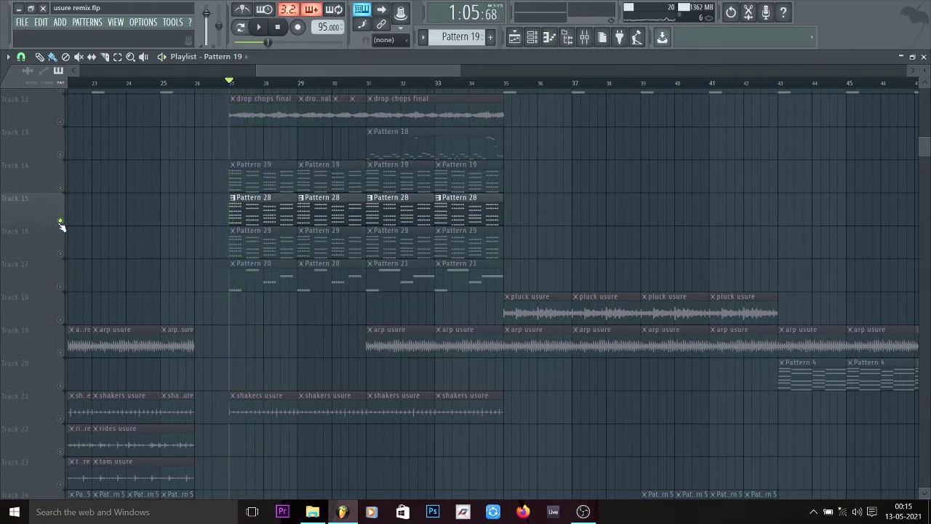
key("space")
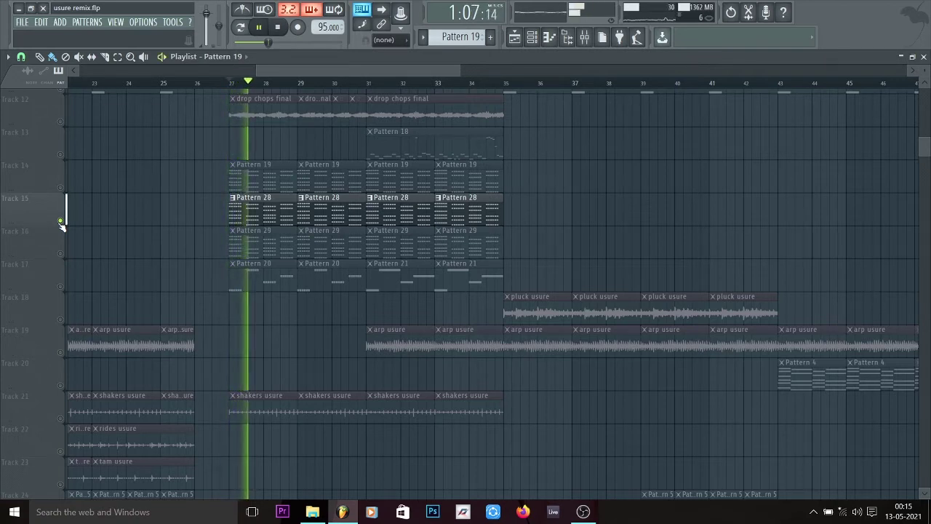
key("space")
Step: Solo Track 16 with Pattern 29, play it from bar 27 and reset the playback position to the song start
right_click(61, 254)
key("space")
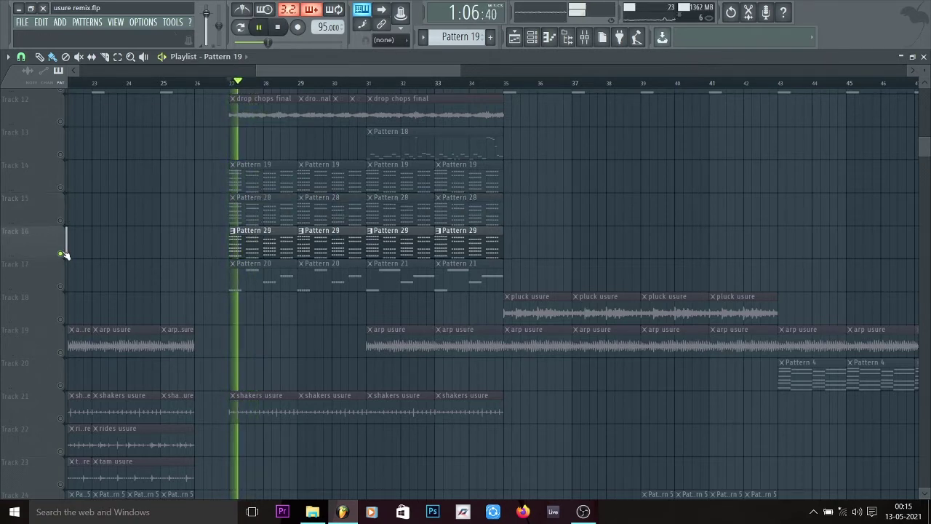
key("space")
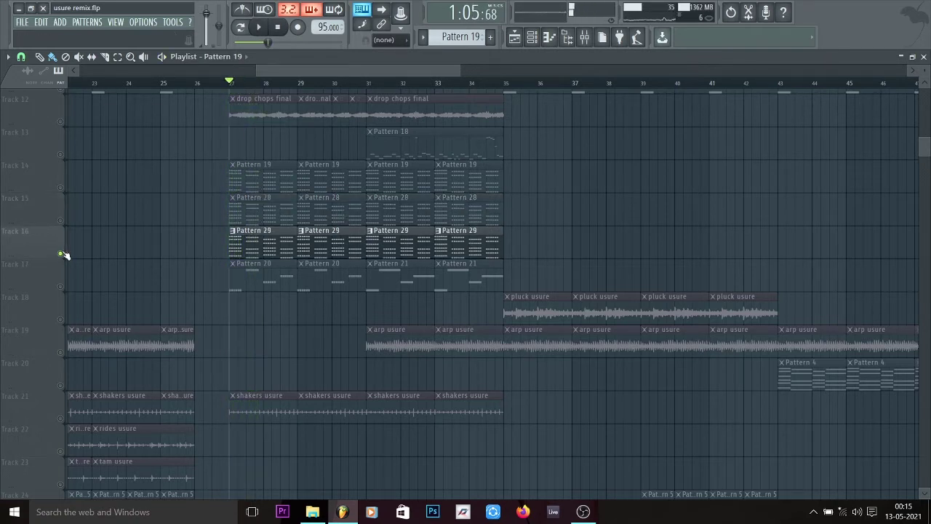
left_click(280, 29)
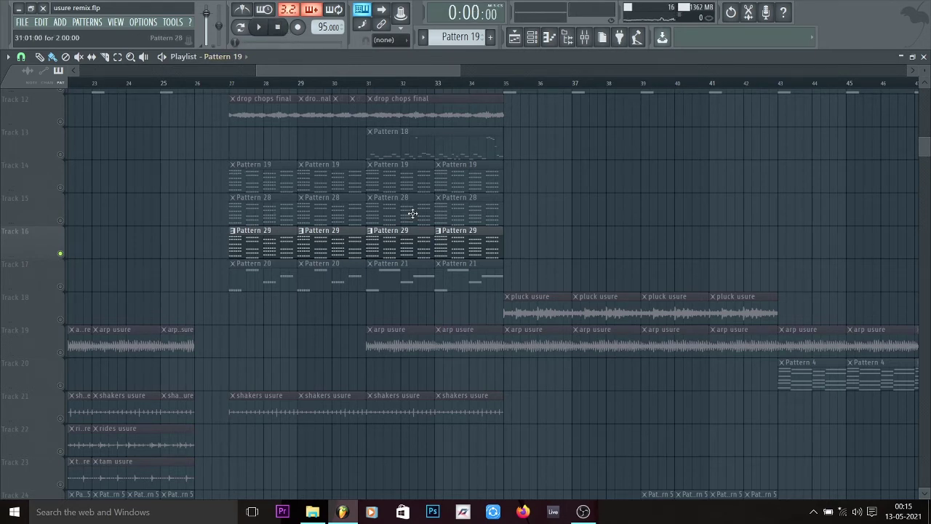
Step: Enable Track 29 together with Tracks 14, 15 and 16, play them from bar 27 and reset playback to the song start
scroll(412, 213, "down", 10)
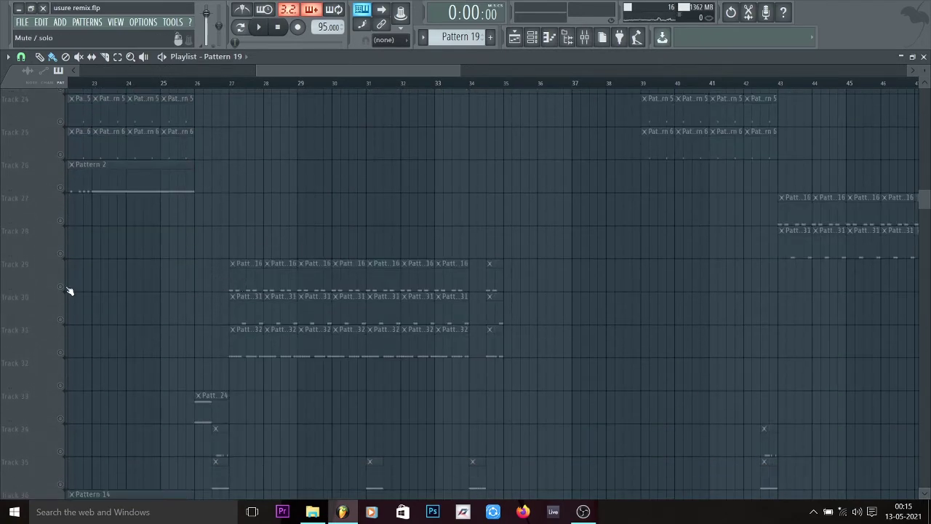
scroll(71, 288, "up", 10)
left_click_drag(102, 237, 80, 178)
left_click(233, 86)
key("space")
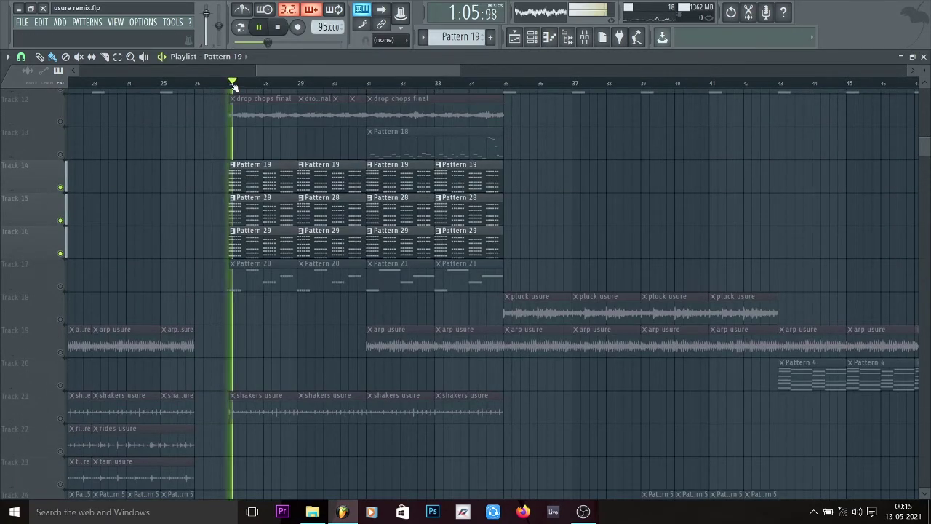
key("space")
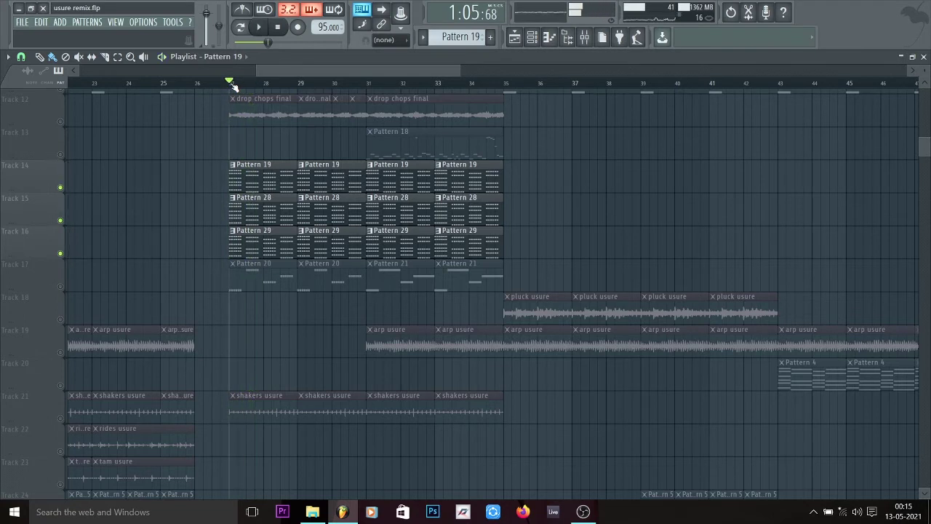
left_click(281, 27)
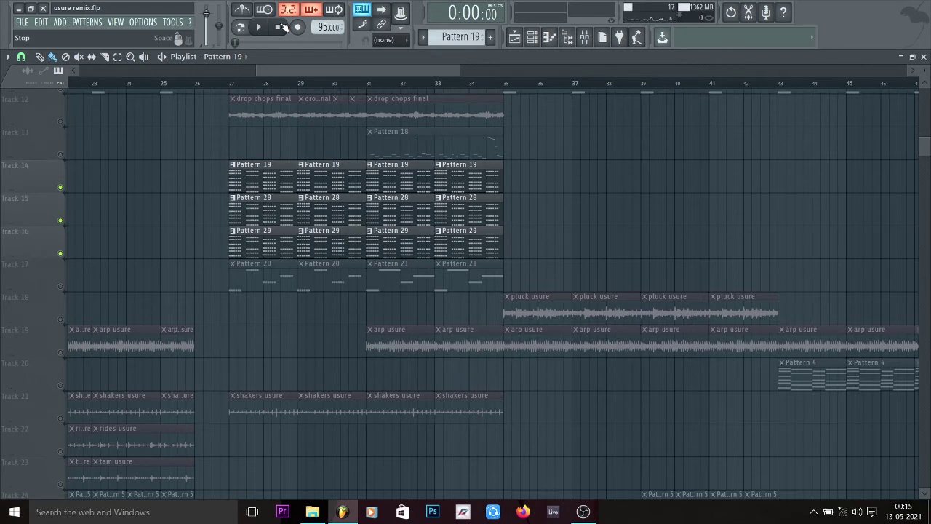
Step: Solo Track 6 with Pattern 12 and play it alone from between bars 31 and 32
scroll(442, 152, "down", 10)
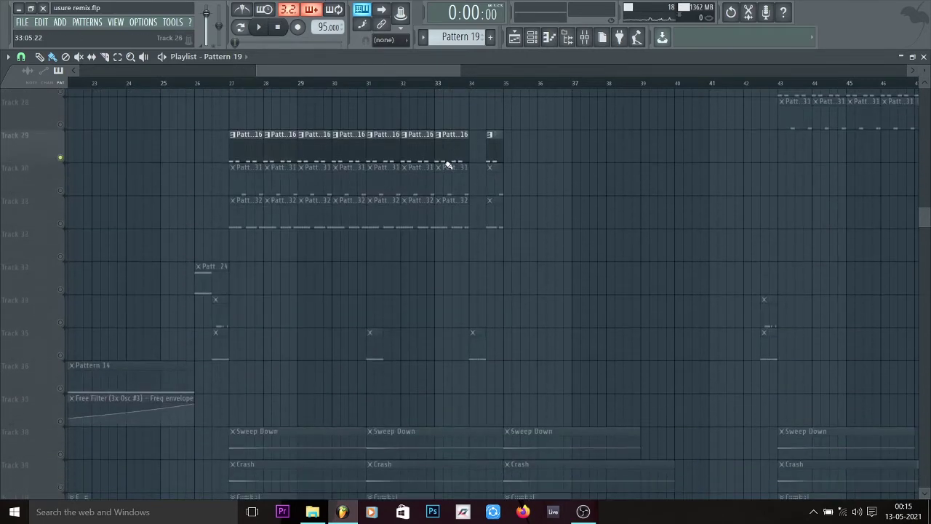
scroll(406, 229, "up", 15)
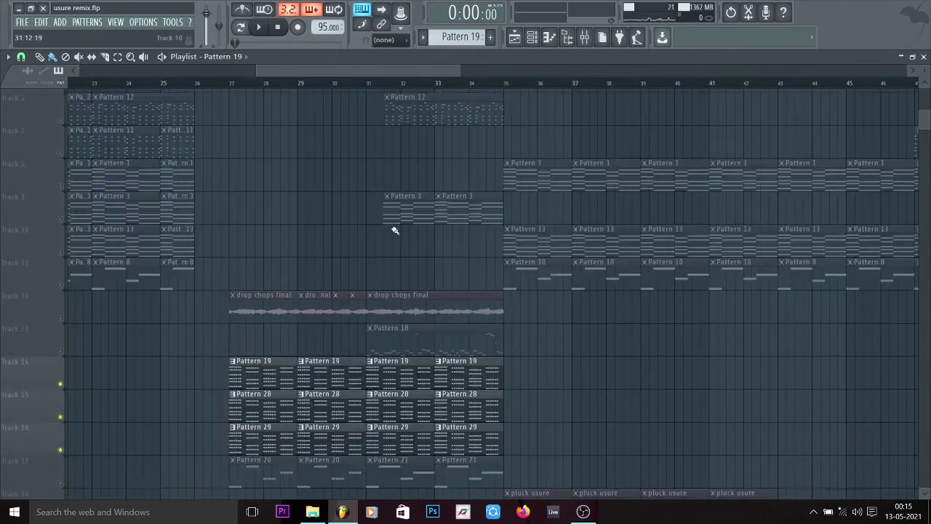
scroll(415, 379, "down", 4)
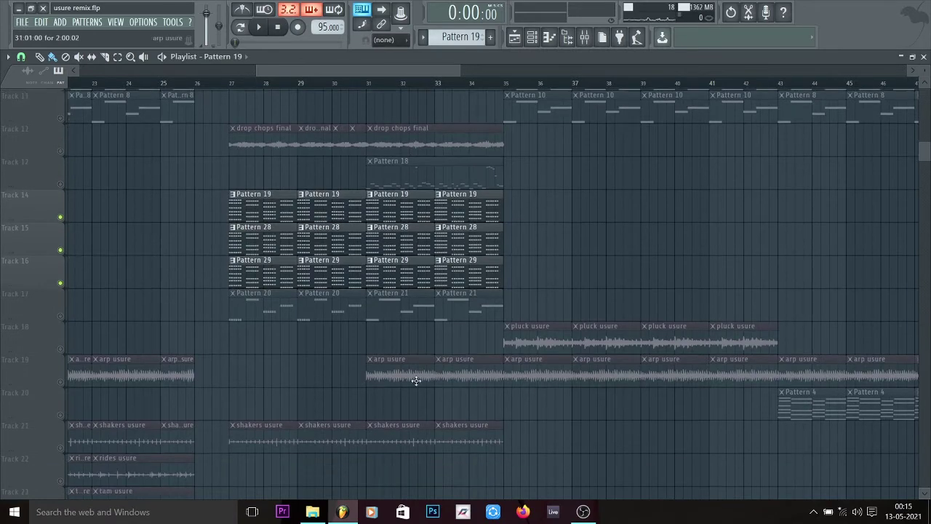
scroll(436, 277, "up", 5)
scroll(403, 294, "up", 3)
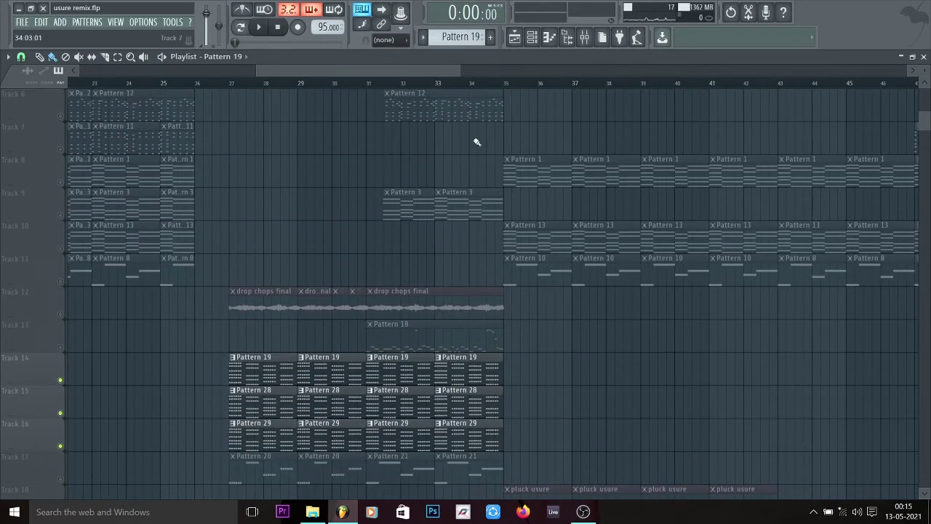
scroll(422, 200, "up", 3)
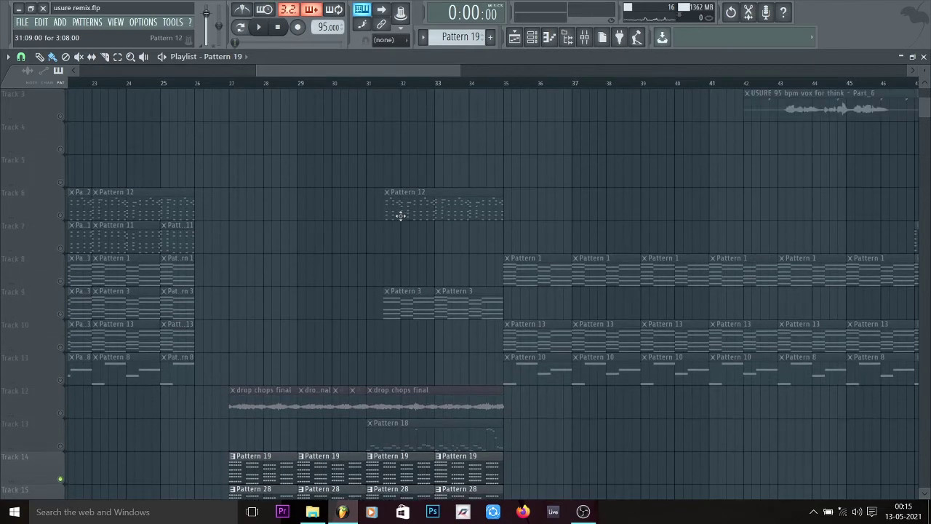
right_click(58, 220)
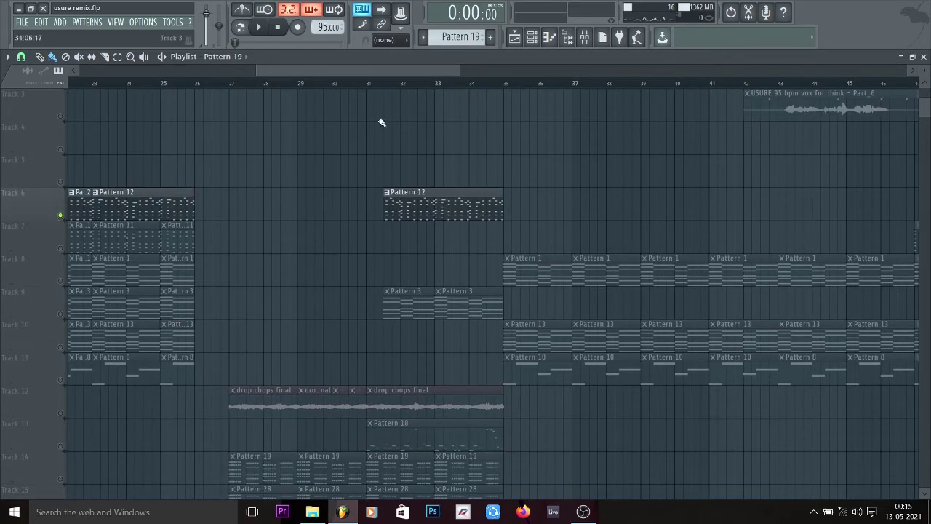
left_click(397, 85)
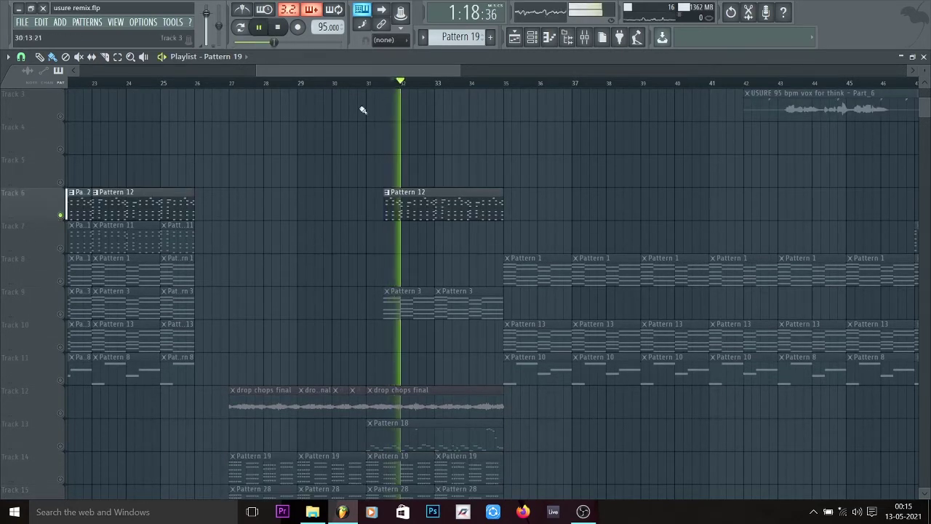
key("space")
Step: Solo Track 9 with Pattern 3, play it from between bars 31 and 32 and reset playback to the song start
right_click(61, 314)
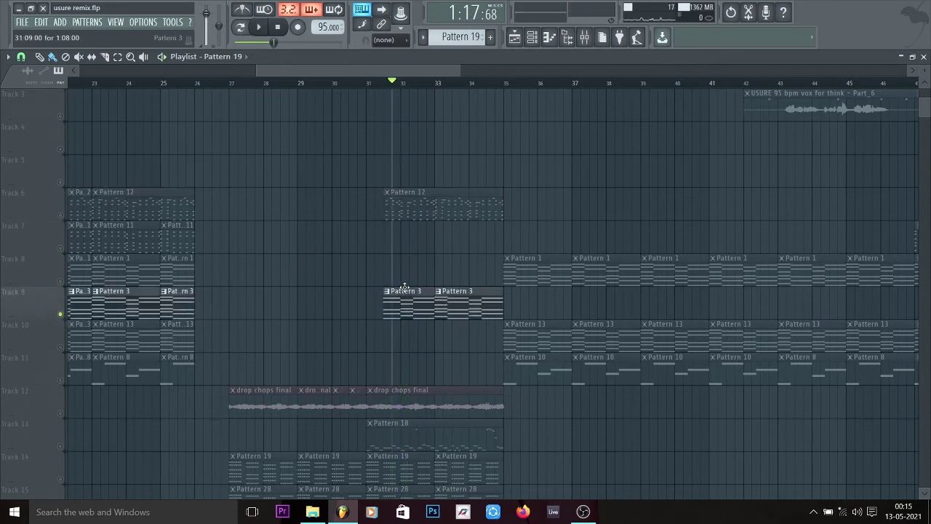
key("space")
key("space")
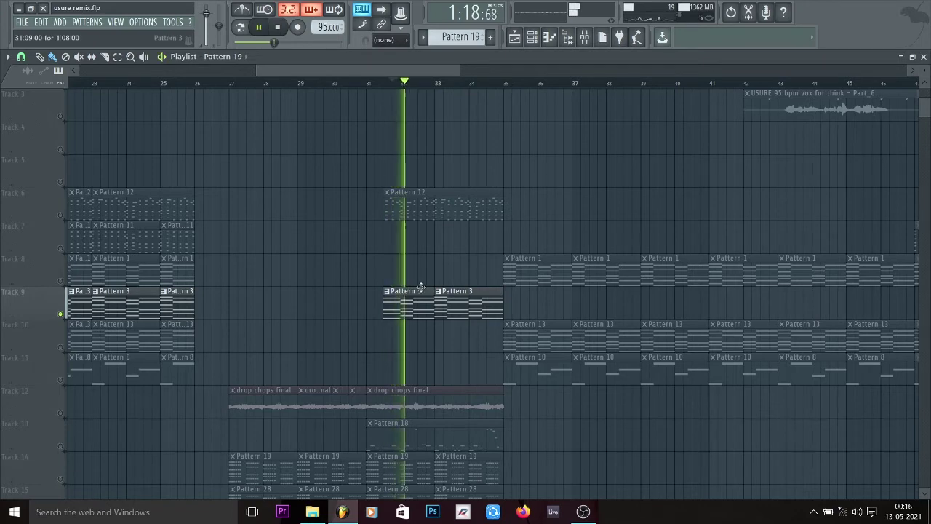
key("space")
left_click(277, 27)
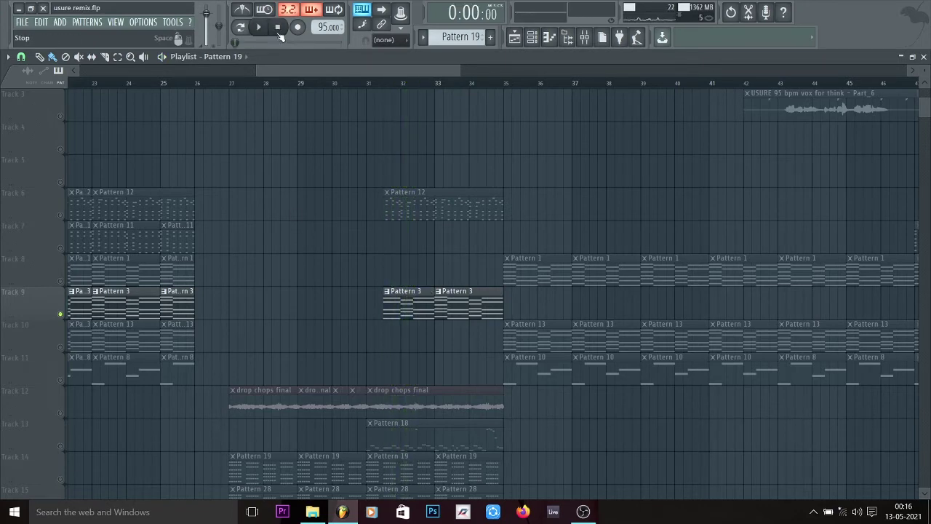
Step: Turn all tracks back on, play the full arrangement from bar 27 and reset playback to the song start
scroll(308, 268, "down", 3)
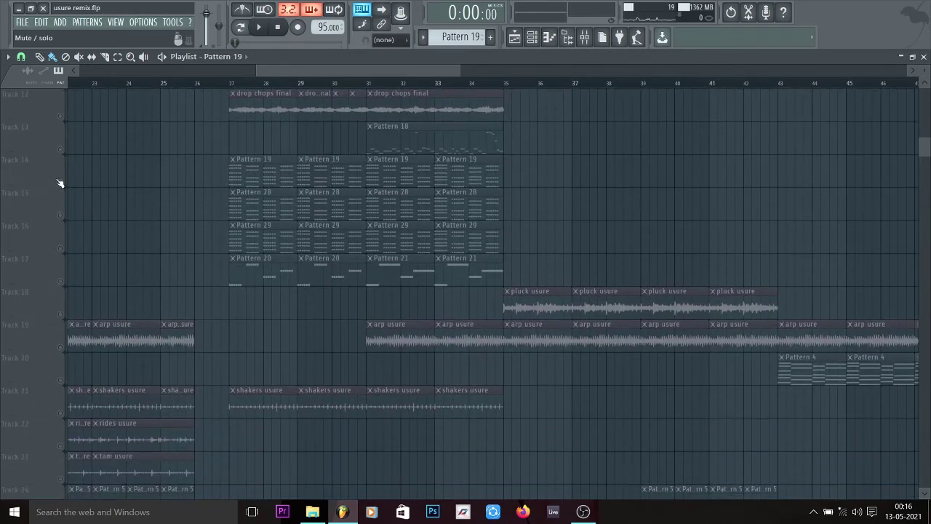
right_click(61, 184)
right_click(61, 184)
scroll(117, 149, "up", 2)
left_click(231, 84)
key("space")
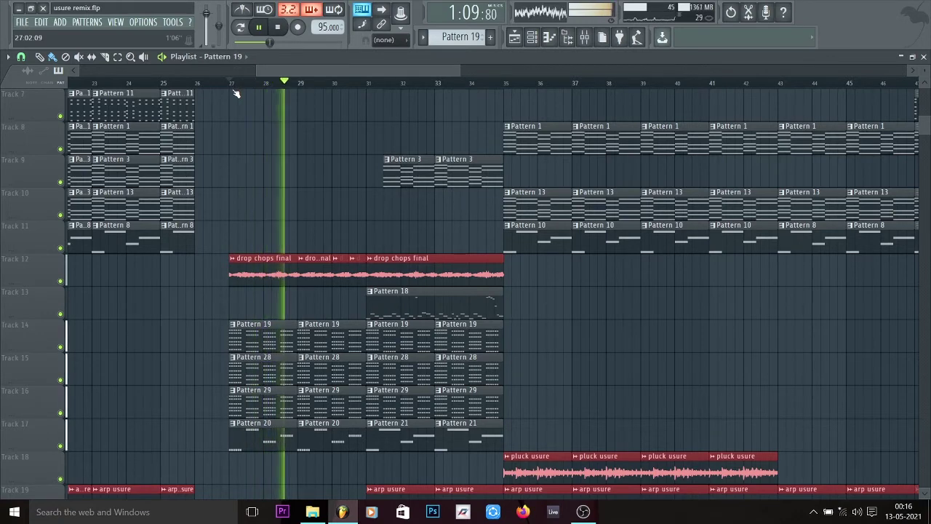
left_click(279, 29)
left_click(284, 33)
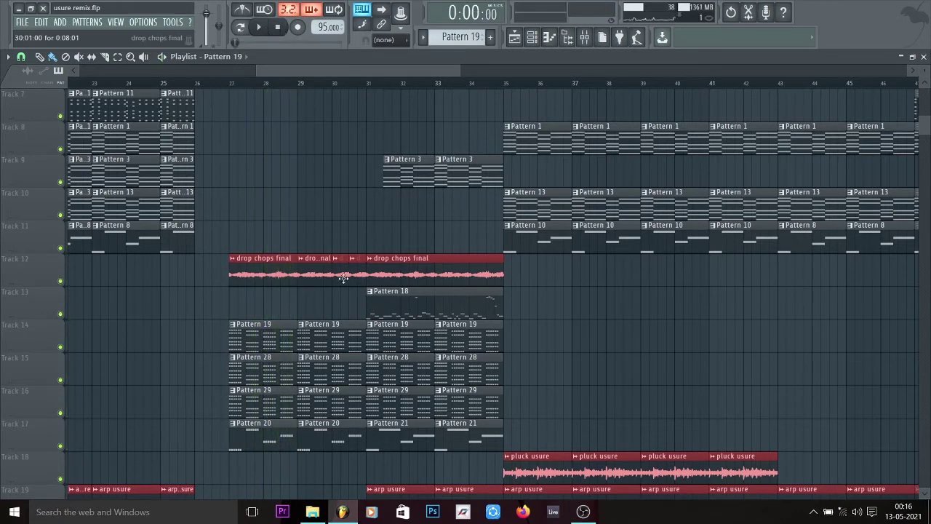
Step: Select Pattern 18 on Track 13 and open its vocal chop 01 Slicex instrument from the channel rack
scroll(344, 279, "down", 1)
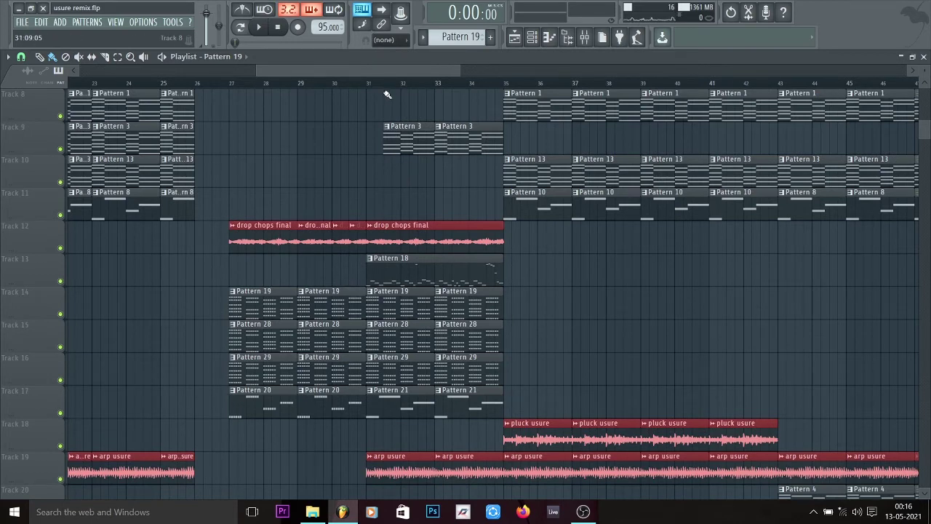
left_click_drag(382, 67, 856, 129)
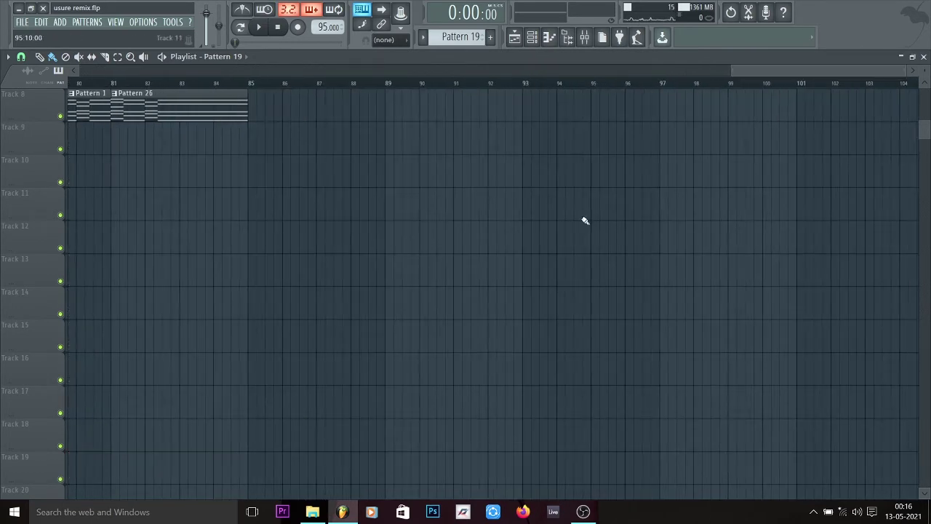
scroll(495, 334, "up", 4)
scroll(495, 334, "up", 3)
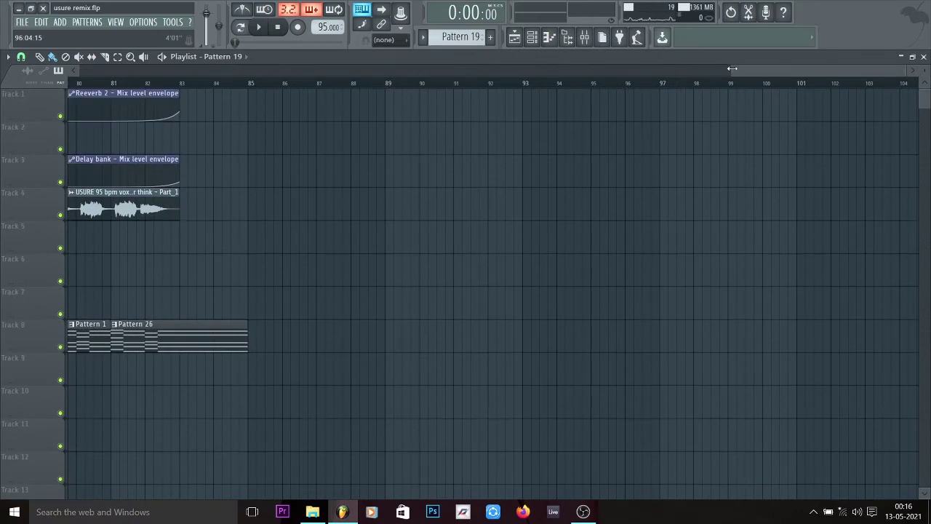
left_click_drag(773, 69, 291, 246)
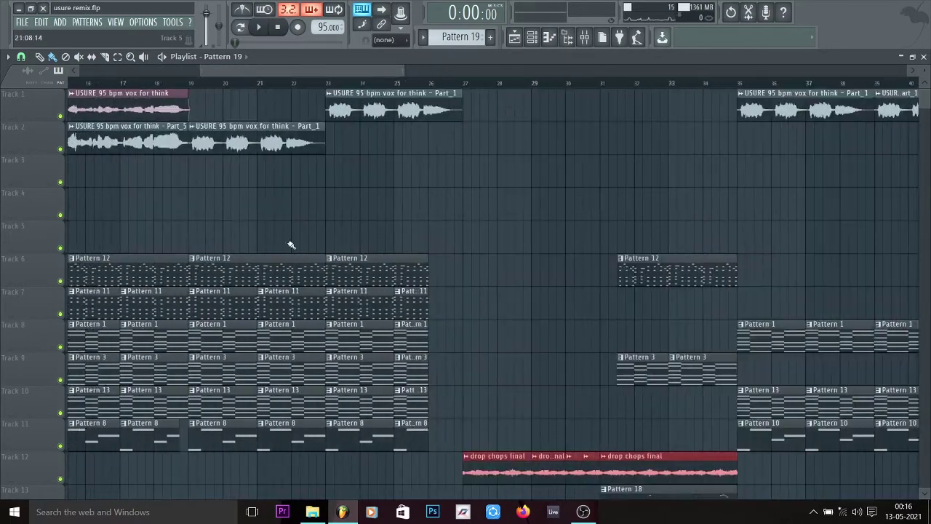
scroll(291, 245, "down", 5)
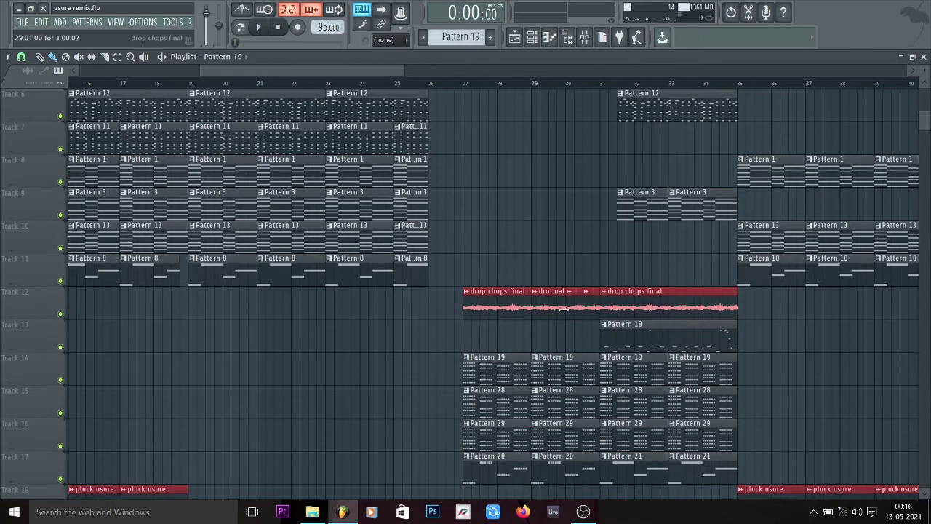
left_click(664, 336)
left_click(549, 37)
left_click(516, 424)
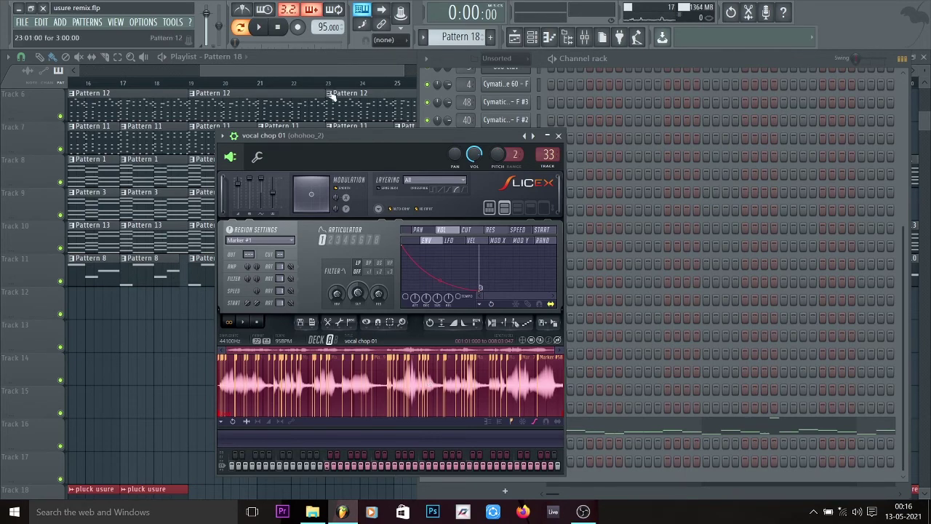
Step: Look up the usure remix audio file in the adds folder in File Explorer and return to FL Studio
left_click_drag(340, 71, 829, 71)
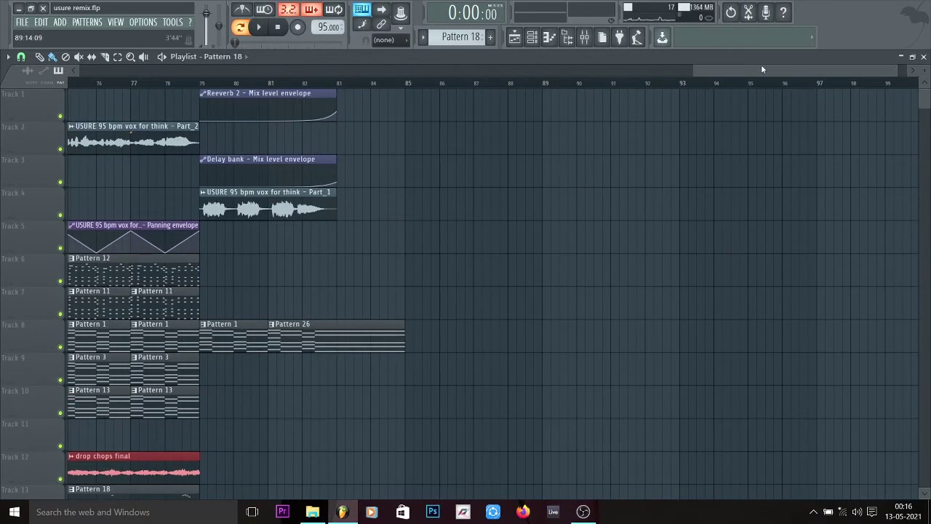
left_click(312, 512)
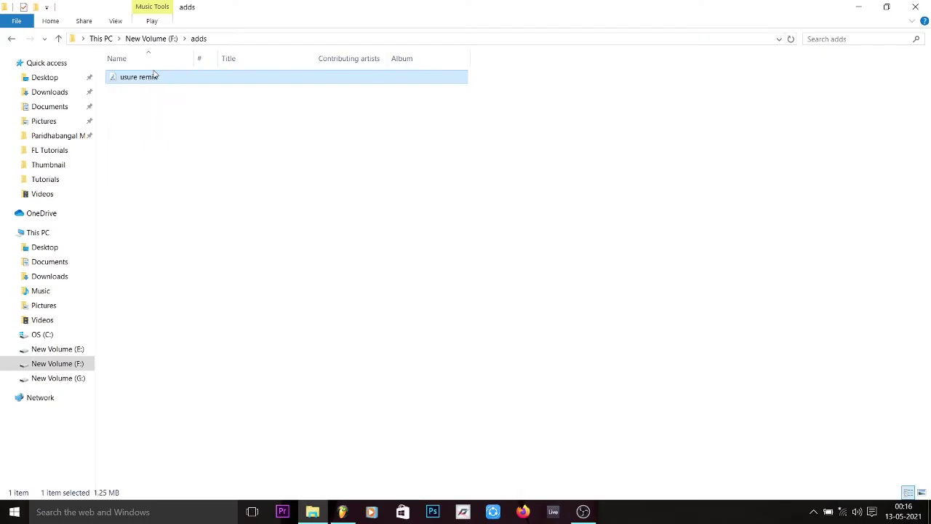
left_click(342, 511)
Step: Show the channel rack and switch to the empty Pattern 33
left_click(531, 38)
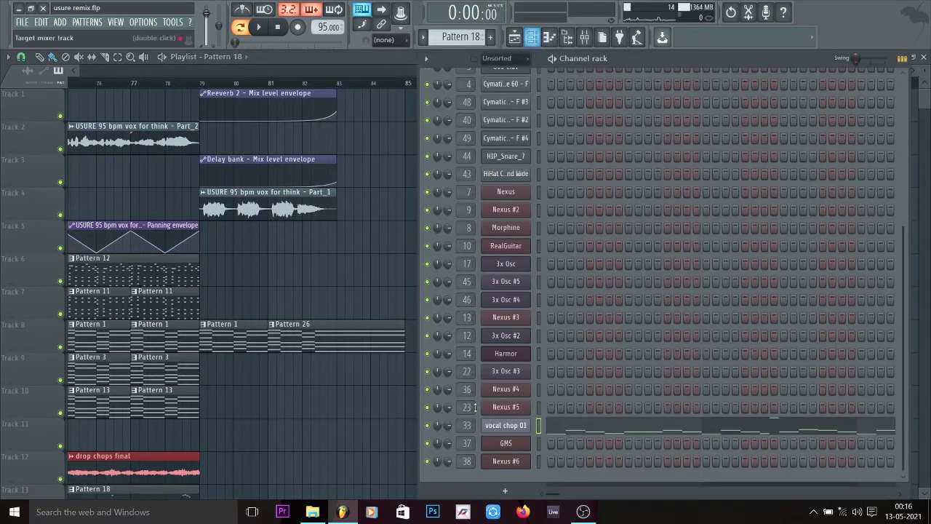
key("KP_Add")
key("KP_Add")
key("KP_Add")
key("KP_Add")
key("KP_Add")
key("KP_Add")
key("KP_Add")
key("KP_Add")
key("KP_Add")
key("KP_Add")
key("KP_Add")
key("KP_Add")
key("KP_Add")
key("KP_Add")
key("KP_Add")
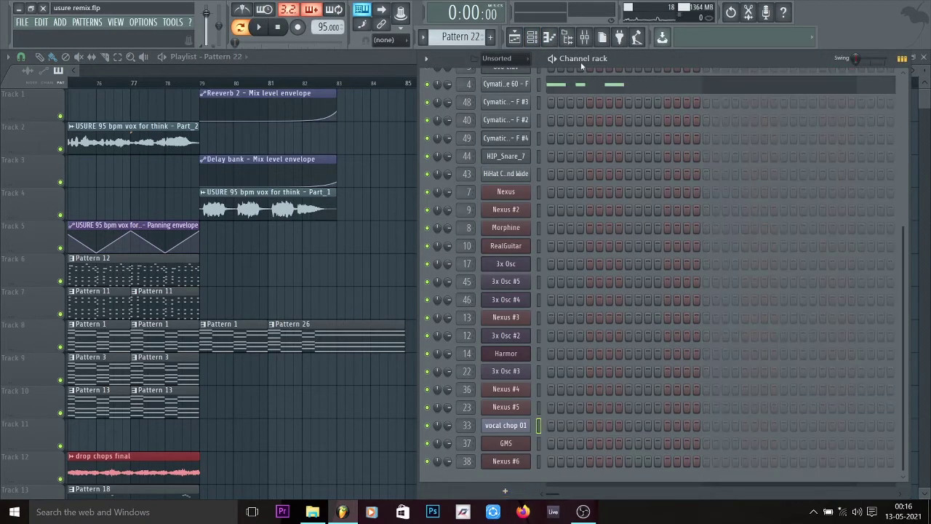
key("KP_Add")
key("KP_Subtract")
key("KP_Subtract")
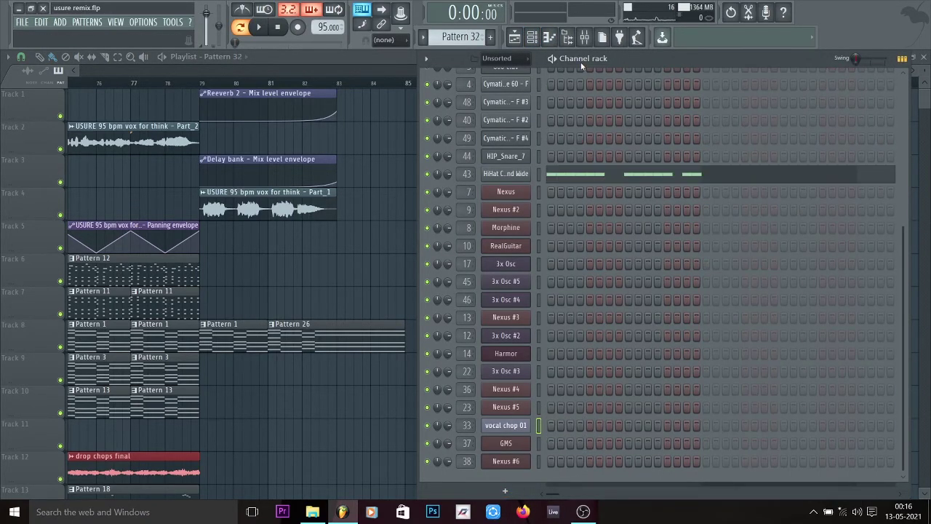
key("KP_Add")
scroll(607, 127, "up", 4)
scroll(607, 127, "down", 4)
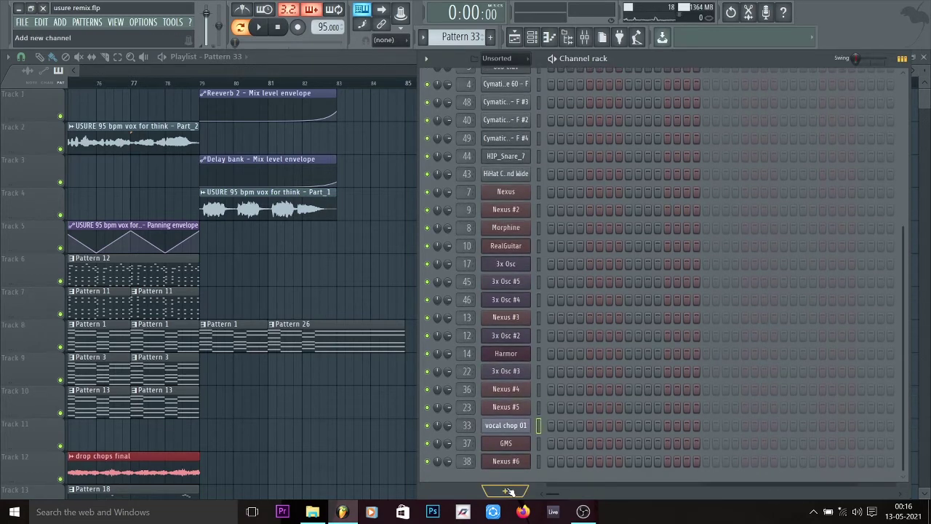
Step: Add a Slicex channel and load the usure remix audio file from the adds folder into it
left_click(505, 491)
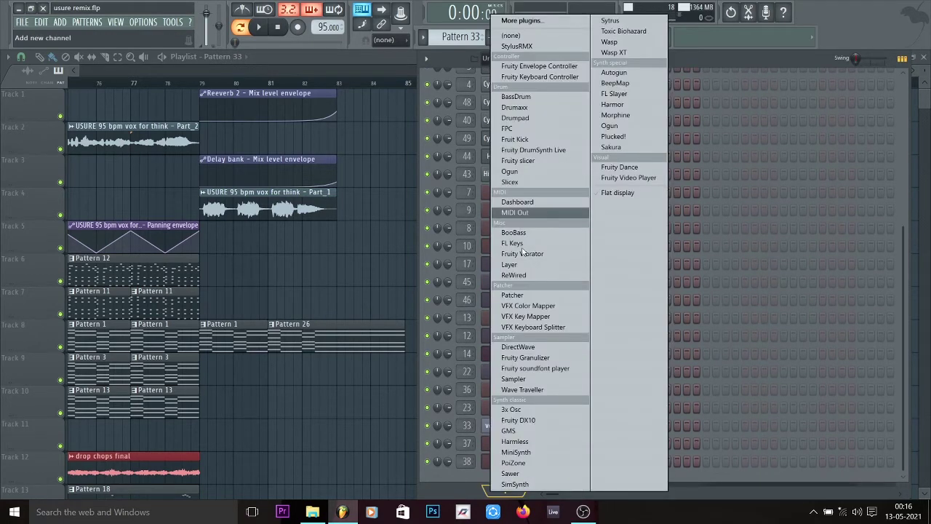
left_click(573, 184)
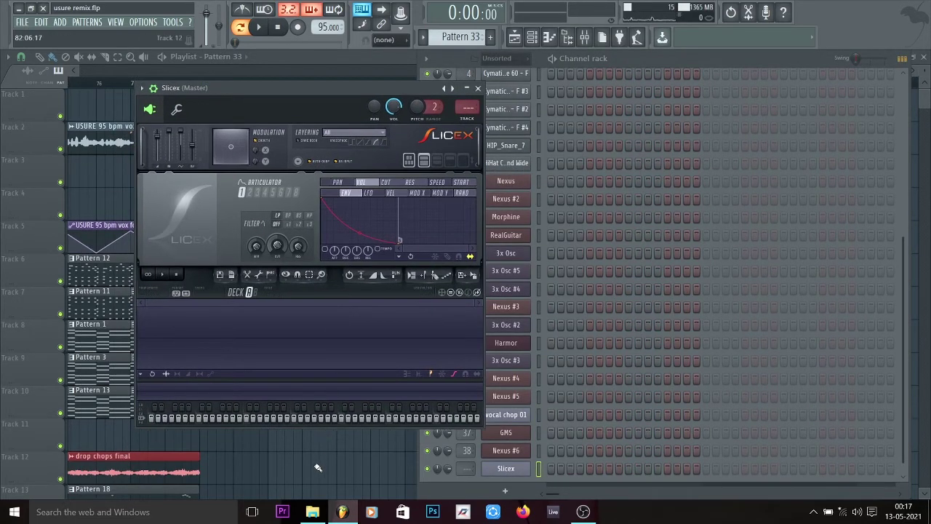
left_click(312, 511)
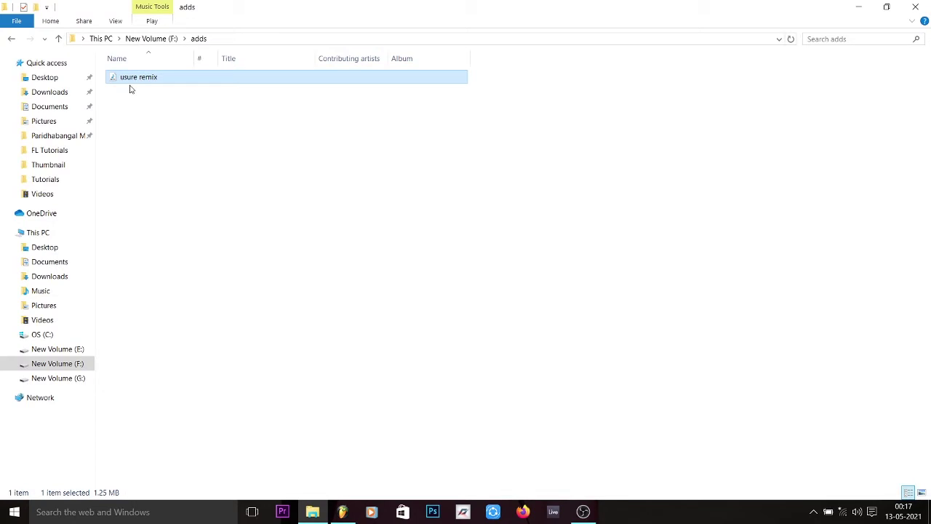
left_click_drag(131, 85, 320, 348)
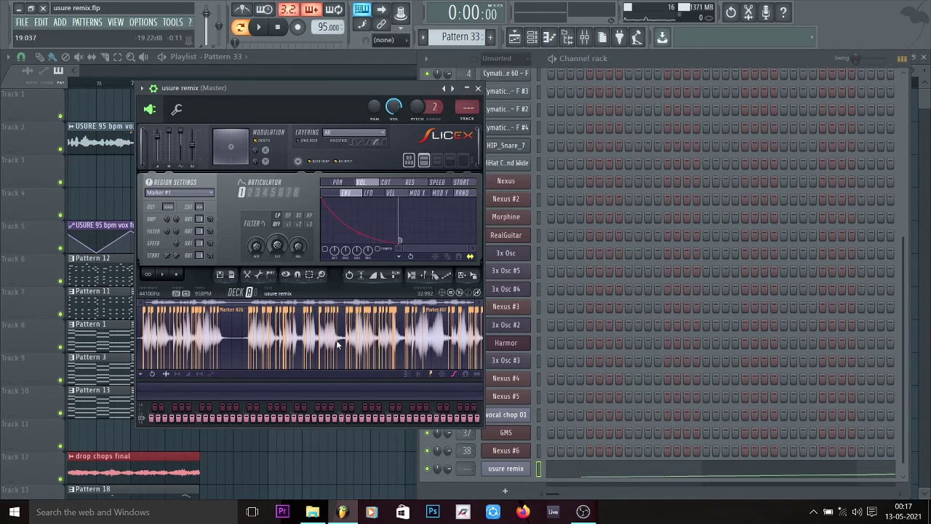
Step: Show the usure remix slices in the piano roll, play them from the start and stop playback
left_click(586, 473)
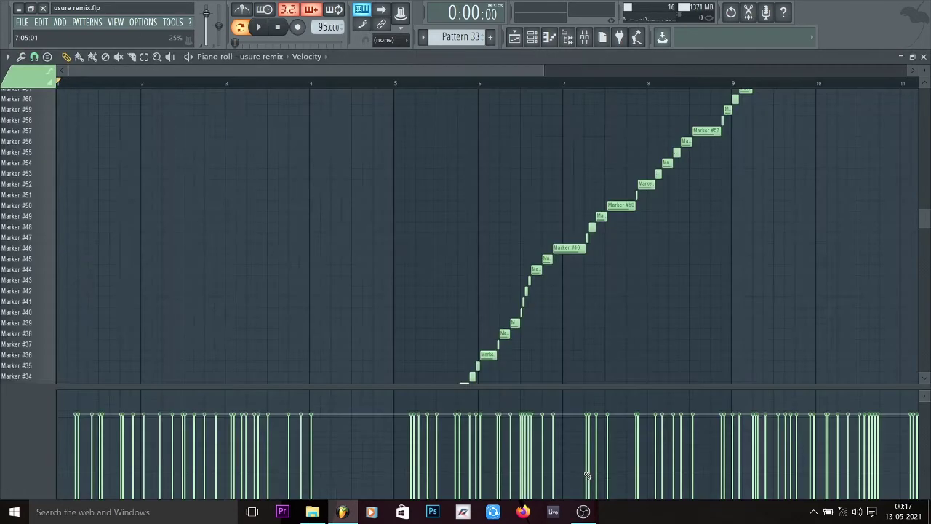
scroll(475, 242, "down", 10)
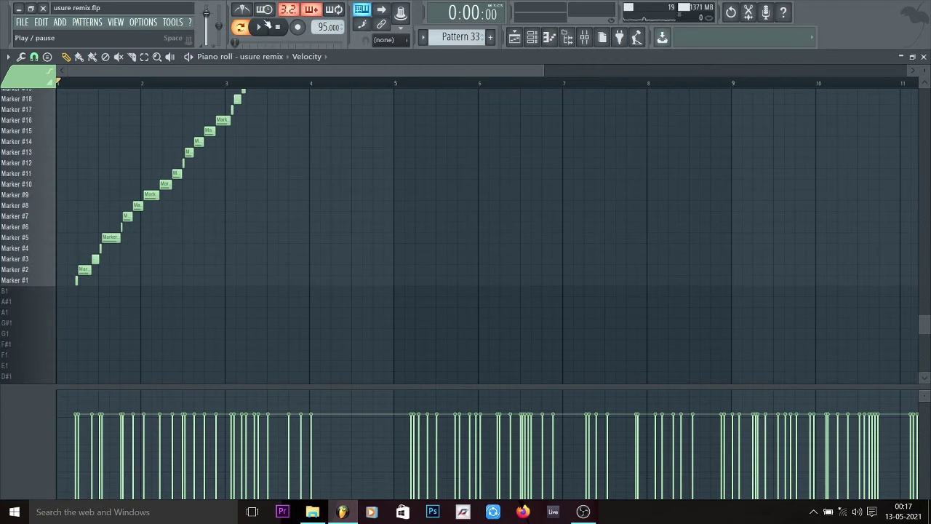
left_click(263, 27)
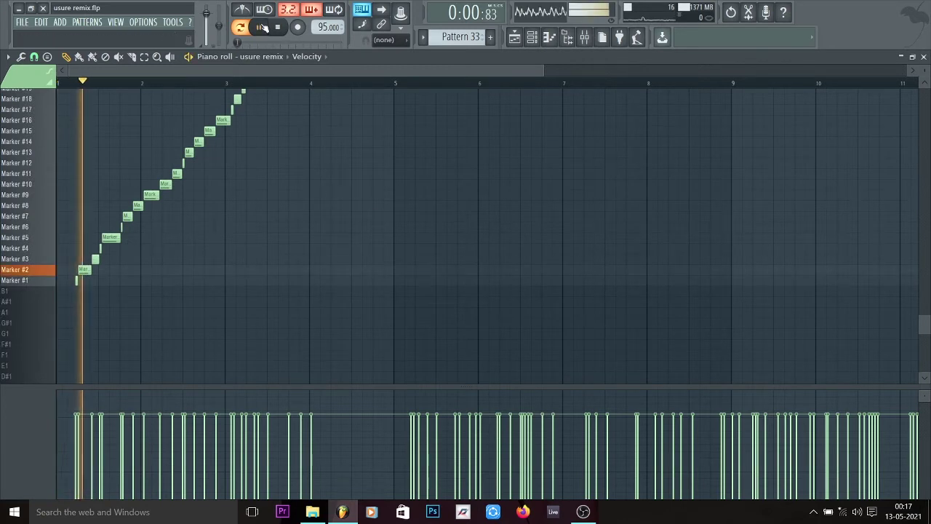
scroll(277, 172, "up", 5)
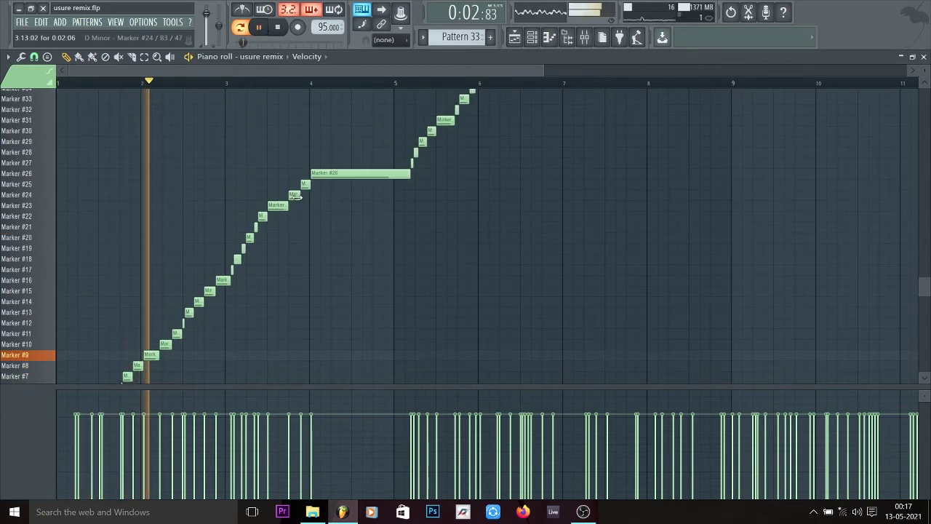
left_click(280, 29)
Step: Delete all the slice notes from the usure remix channel in Pattern 33
key("ctrl+a")
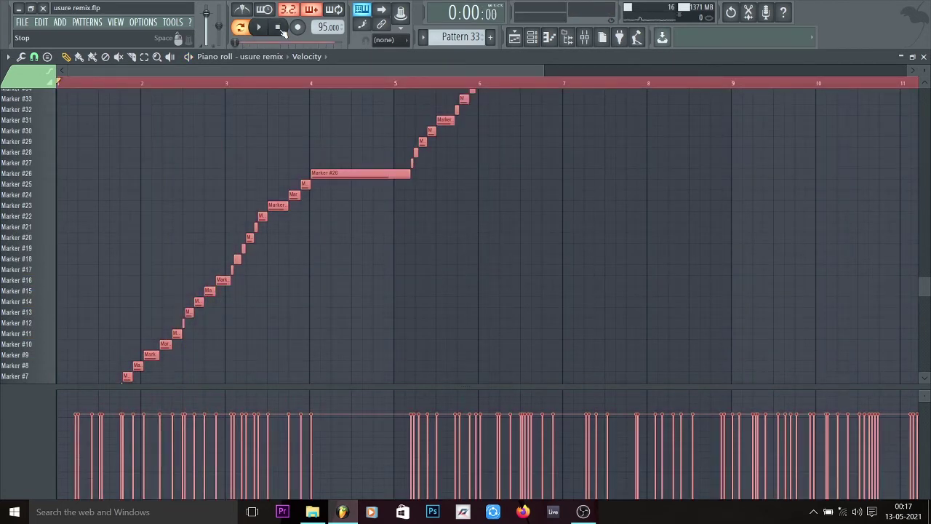
key("Delete")
scroll(166, 198, "up", 8)
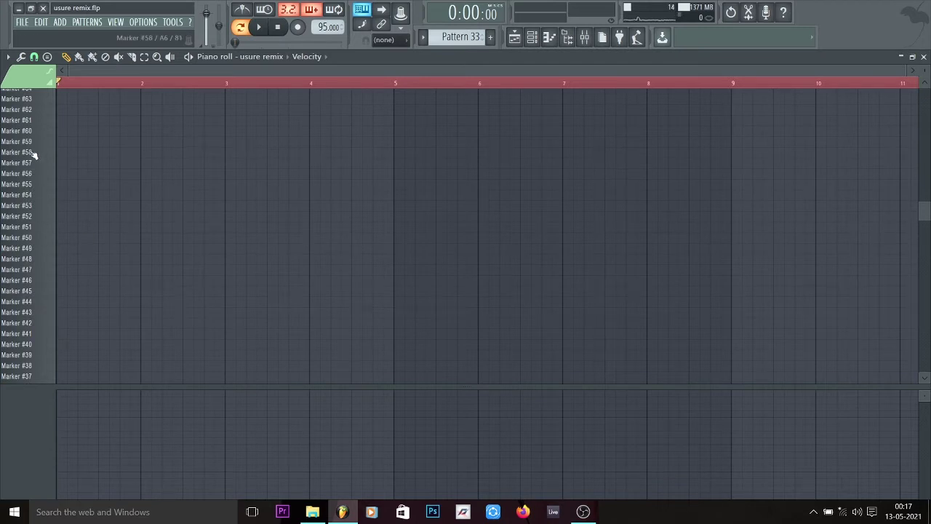
Step: Audition the usure remix slices and place Marker #50 at the start of bar 1 followed by Marker #47
mouse_move(41, 169)
left_mouse_down()
mouse_move(43, 340)
mouse_move(50, 244)
left_mouse_up()
left_click(63, 227)
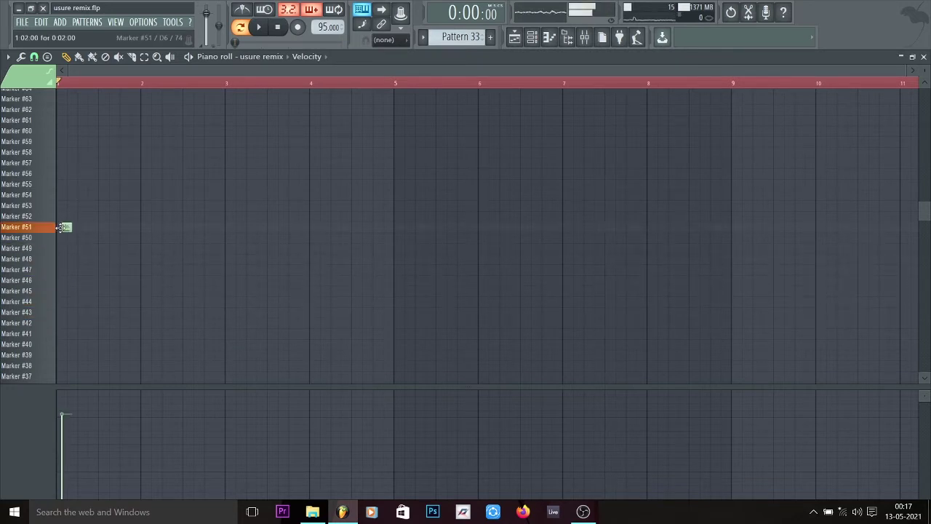
left_click(64, 227)
right_click(63, 228)
left_click(60, 237)
left_click(72, 269)
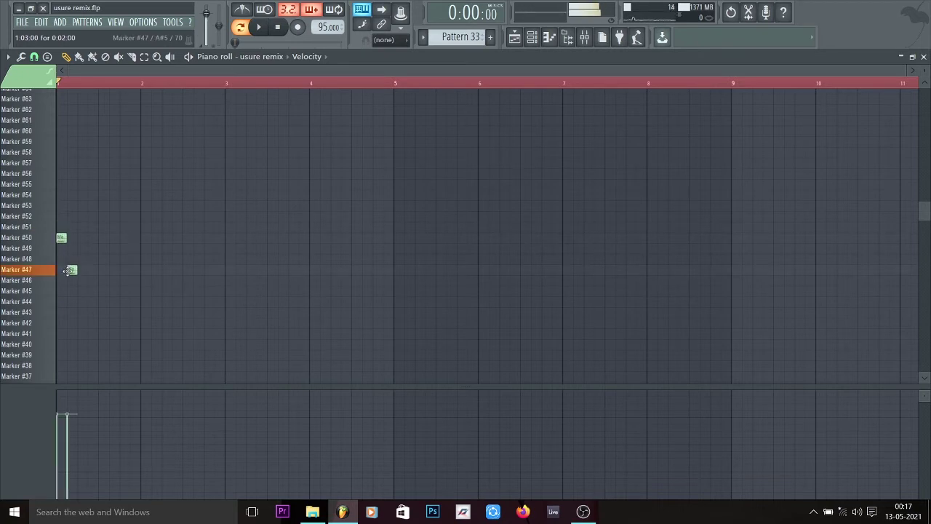
Step: Continue the chop sequence with Markers #50, #53, #48, #42, #39, #44 and #49 into bar 2, and play it back
left_click(82, 237)
left_click(98, 206)
left_click(103, 259)
left_click(120, 322)
left_click(135, 355)
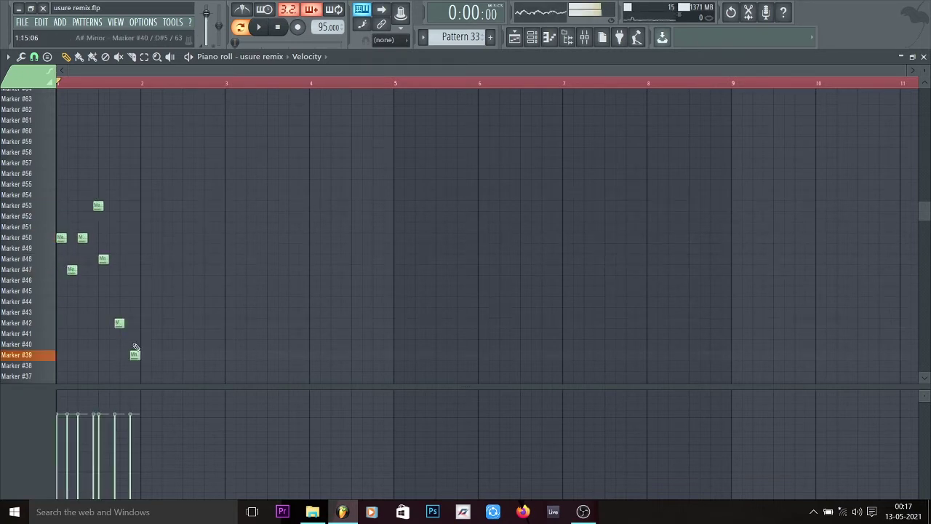
left_click(146, 301)
left_click(156, 248)
key("space")
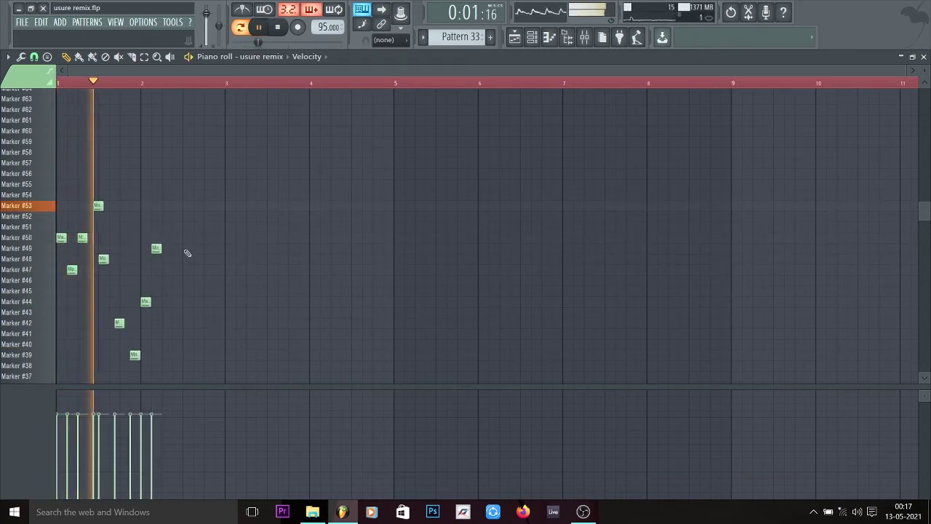
key("space")
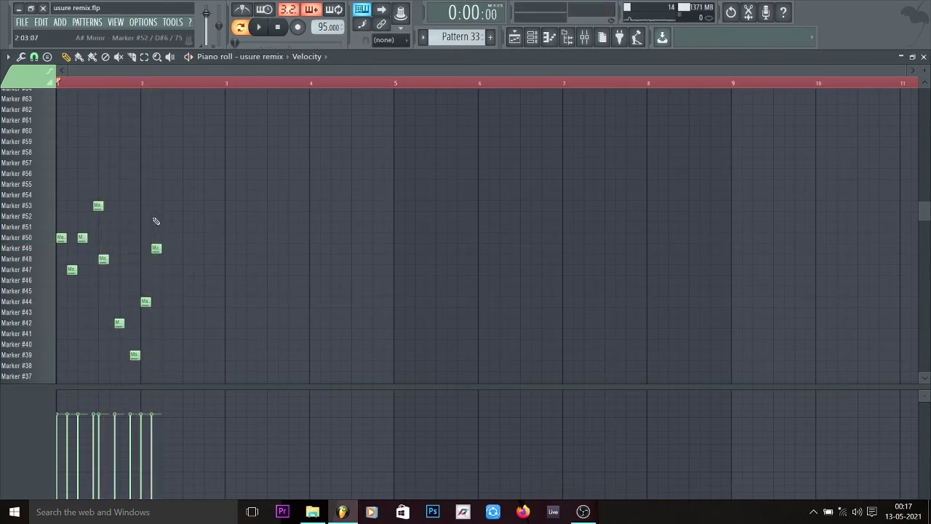
Step: Delete every chop note placed in bars 1 and 2 of Pattern 33
scroll(65, 92, "up", 3, "ctrl")
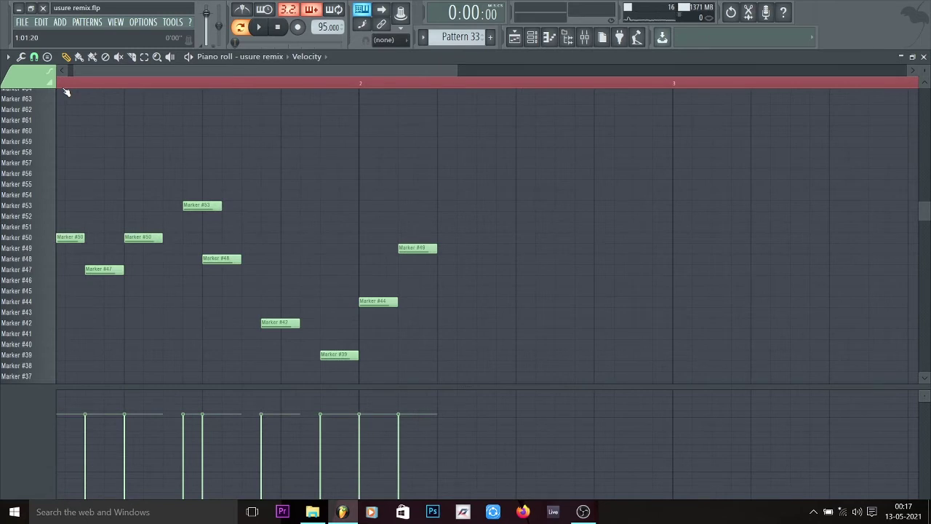
right_click(76, 237)
right_click(102, 269)
right_click(211, 206)
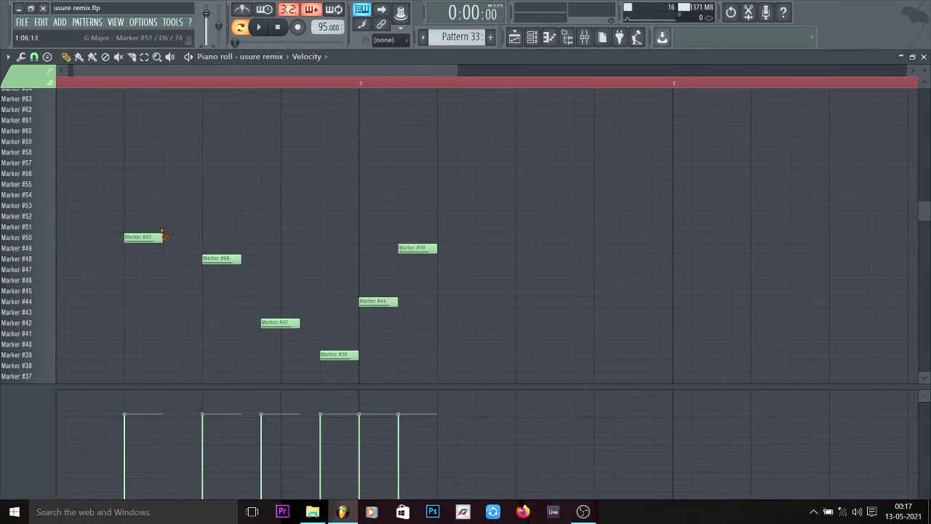
right_click(143, 237)
right_click(221, 258)
right_click(280, 322)
right_click(339, 354)
right_click(417, 248)
right_click(377, 301)
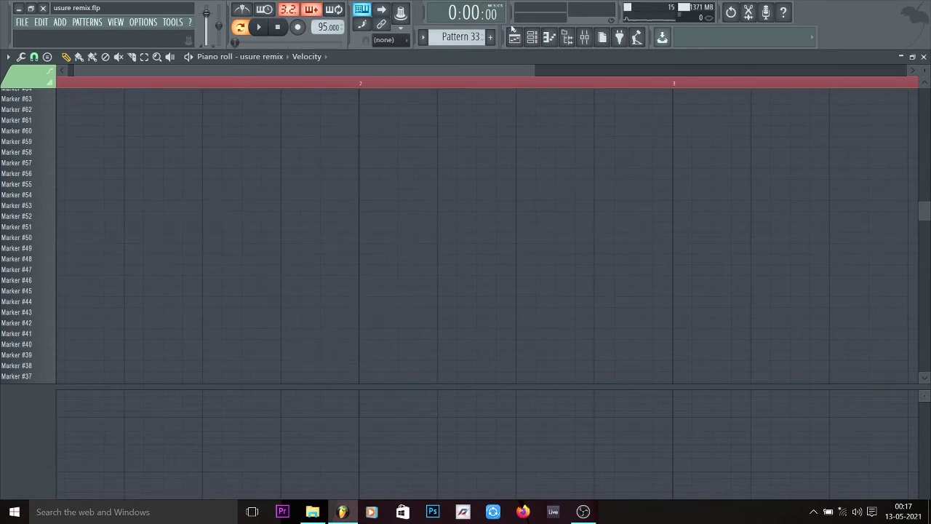
Step: Open Pattern 18 from the playlist to examine the vocal chop 01 slice notes in the piano roll
left_click(514, 37)
left_click_drag(494, 71, 294, 85)
scroll(596, 254, "down", 9)
double_click(671, 201)
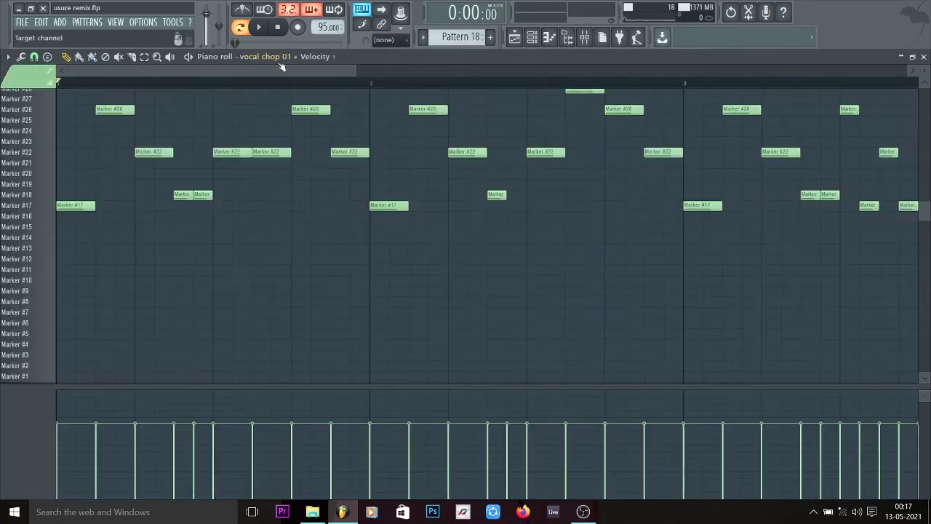
scroll(278, 86, "down", 3)
scroll(249, 234, "up", 5)
scroll(245, 248, "down", 3)
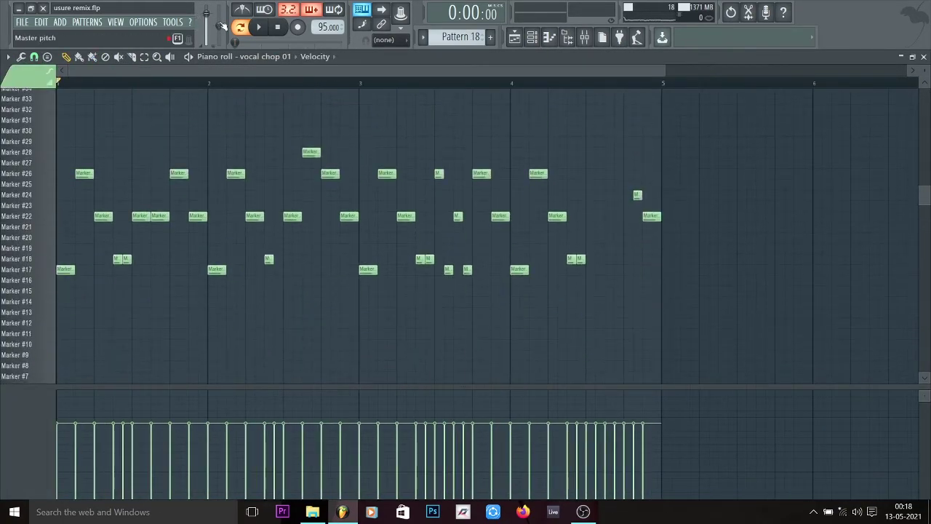
Step: Play the vocal chop 01 pattern while viewing its higher and lower slice notes, and stop playback
left_click(264, 26)
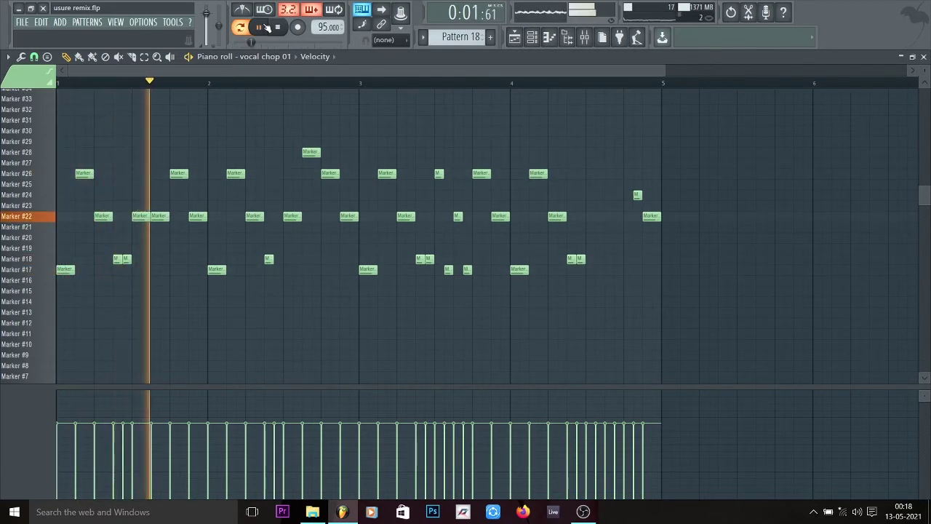
scroll(374, 260, "up", 6)
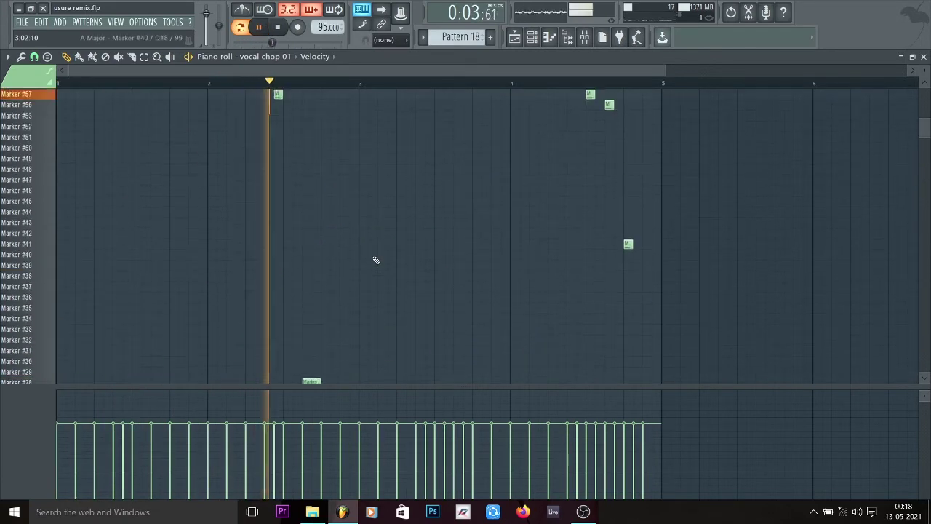
scroll(375, 260, "down", 1)
scroll(376, 259, "down", 6)
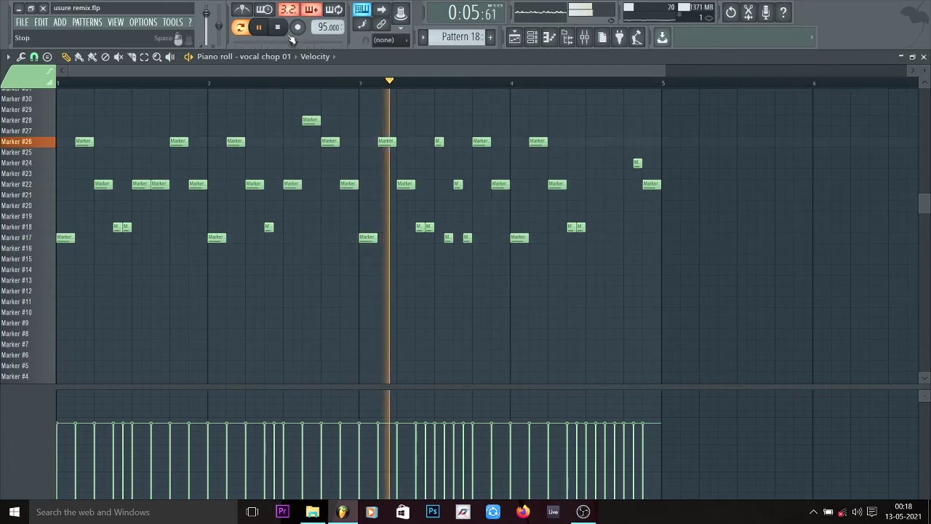
scroll(501, 274, "up", 10)
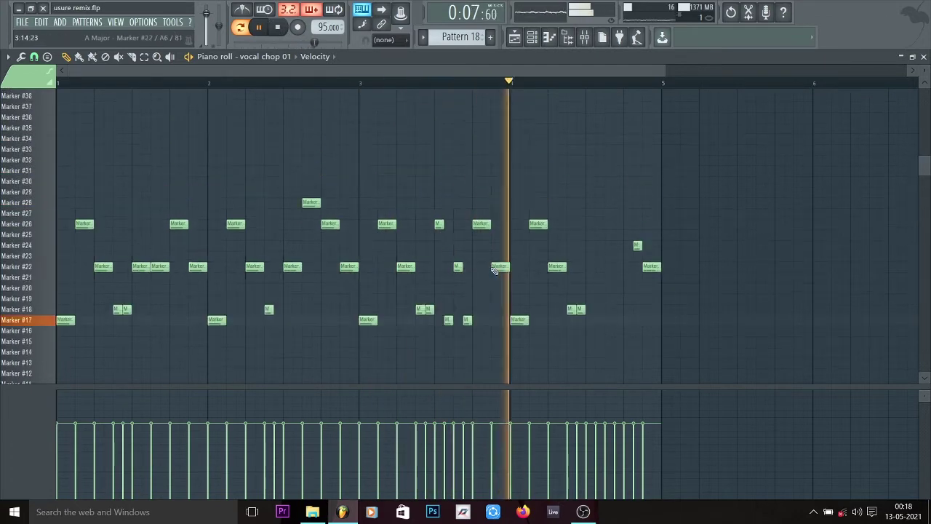
scroll(502, 274, "down", 9)
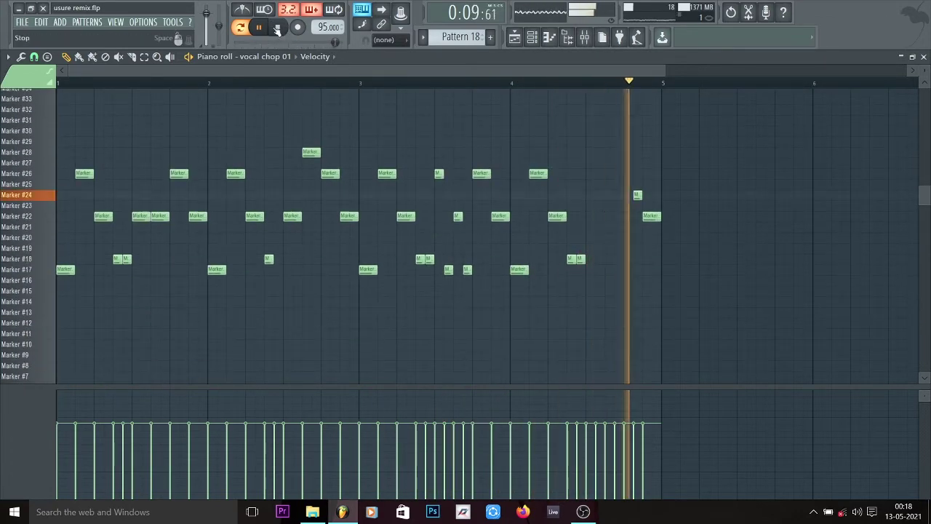
left_click(277, 27)
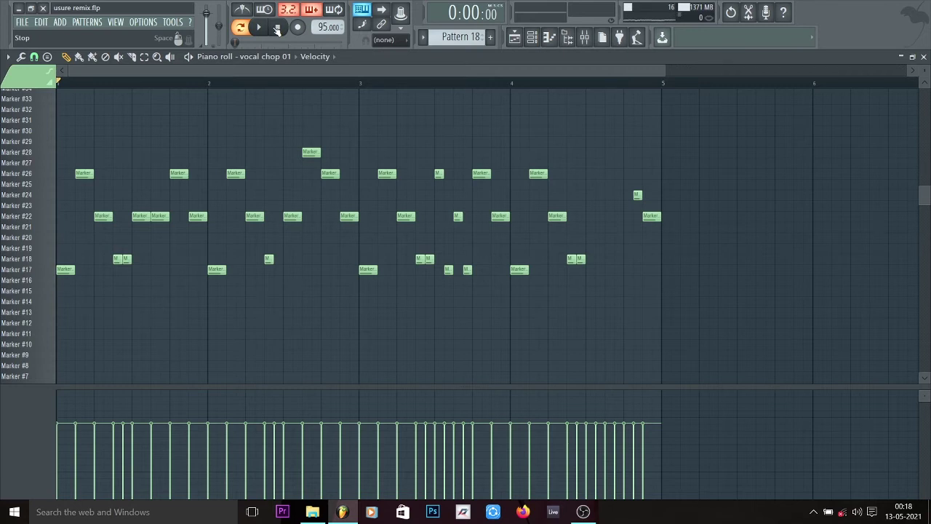
Step: Return to the playlist, solo Track 12 and open the settings of the drop chops final audio channel
left_click(515, 37)
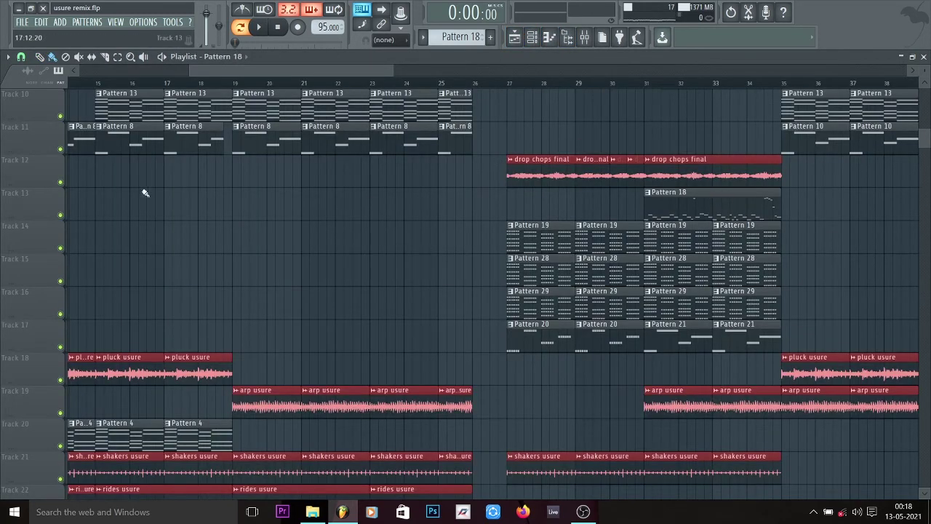
right_click(62, 183)
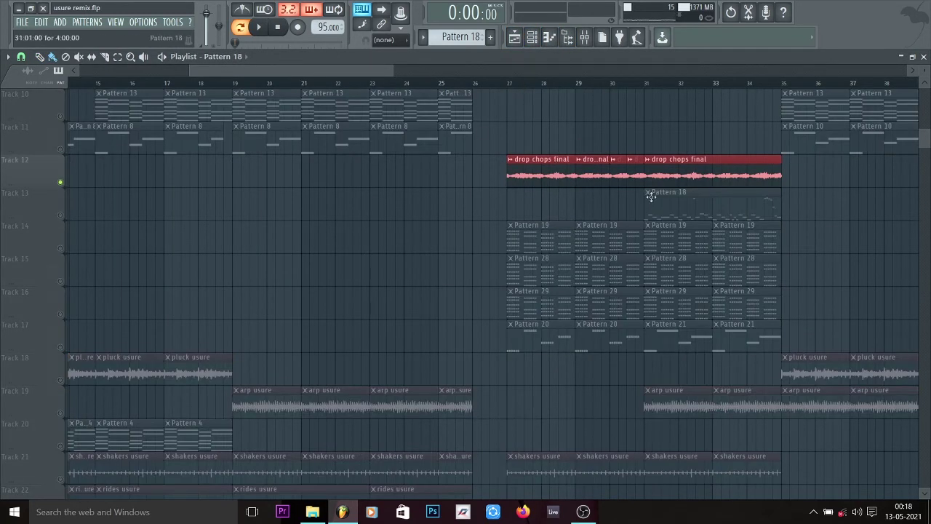
left_click(532, 163)
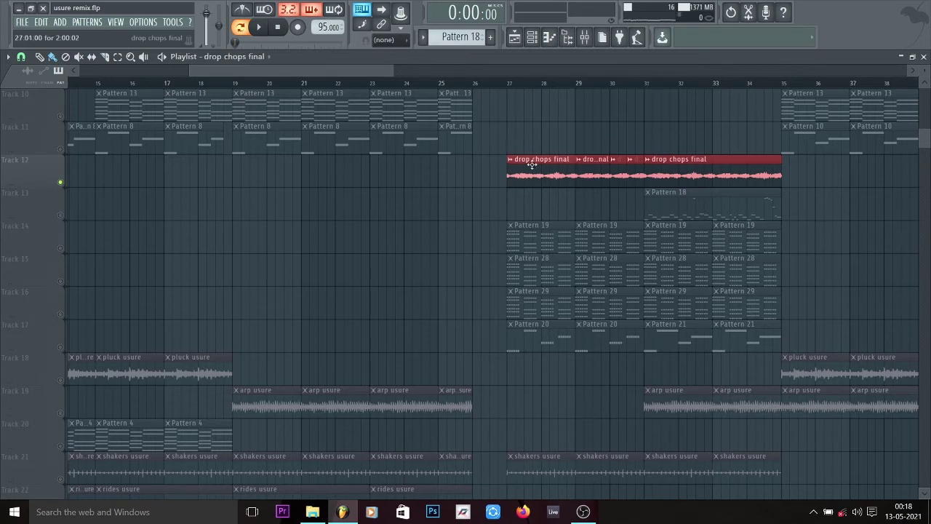
left_click(532, 42)
left_click(513, 82)
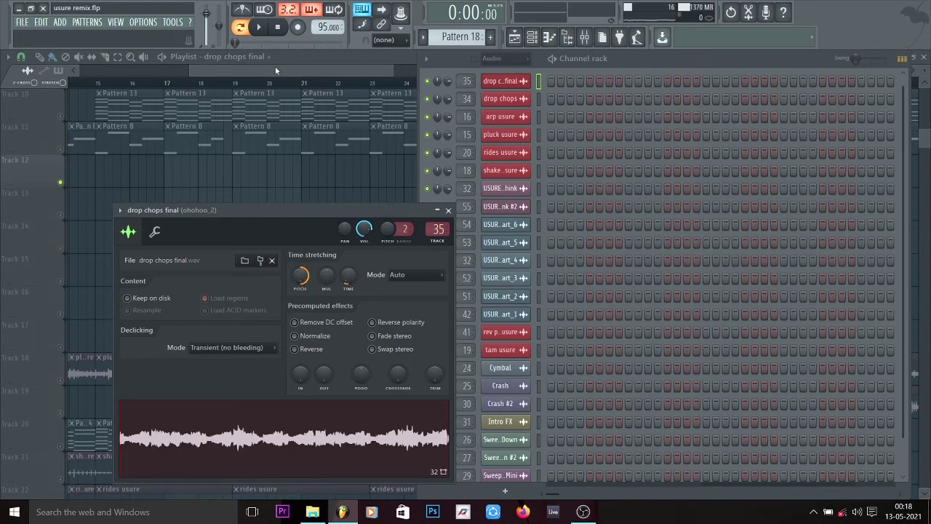
Step: Play the soloed drop chops final clips from bar 27 of the playlist and stop playback
left_click_drag(275, 66, 326, 91)
left_click(304, 87)
key("space")
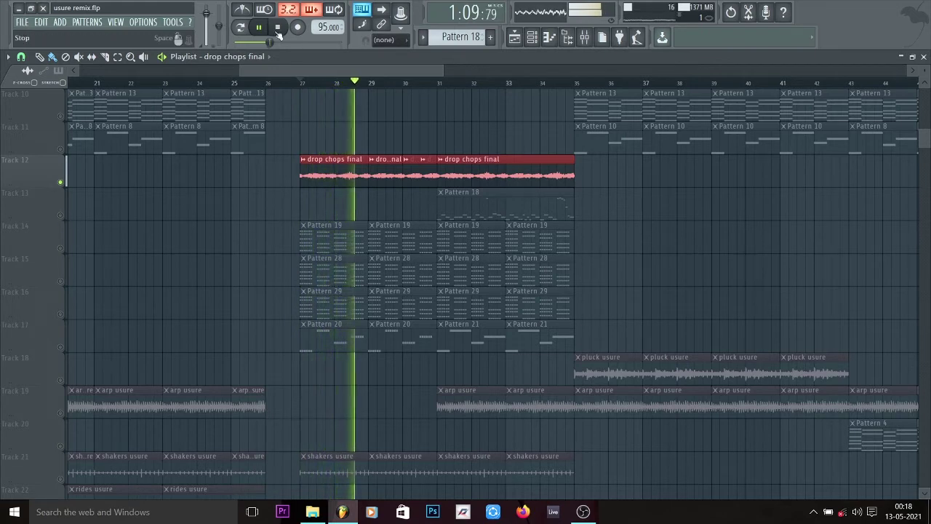
key("space")
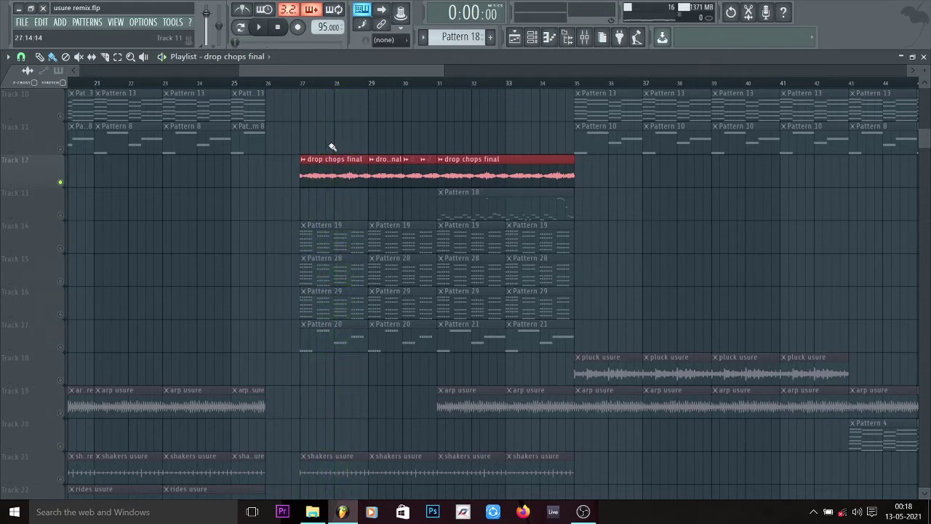
Step: Play Track 33 soloed from bar 26 and open its Pattern 24 to show the 3x Osc #4 notes
scroll(68, 223, "down", 10)
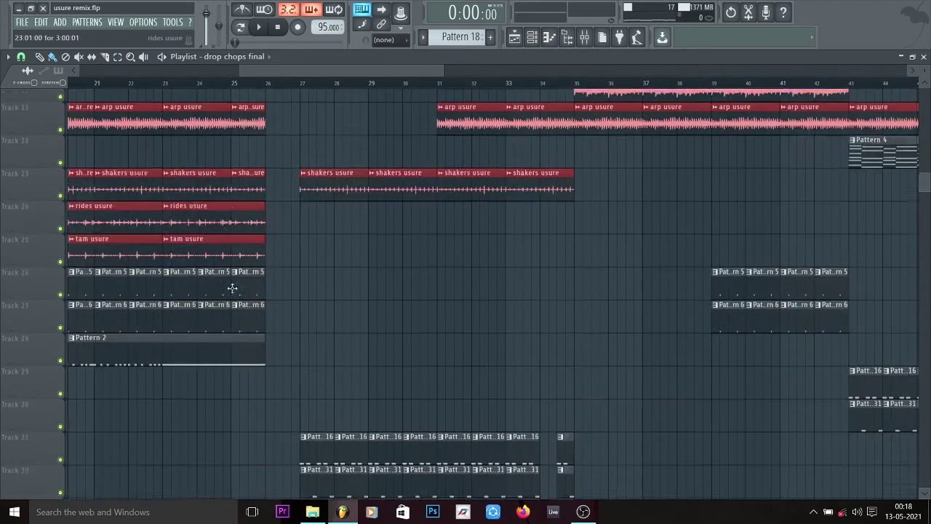
scroll(277, 361, "down", 7)
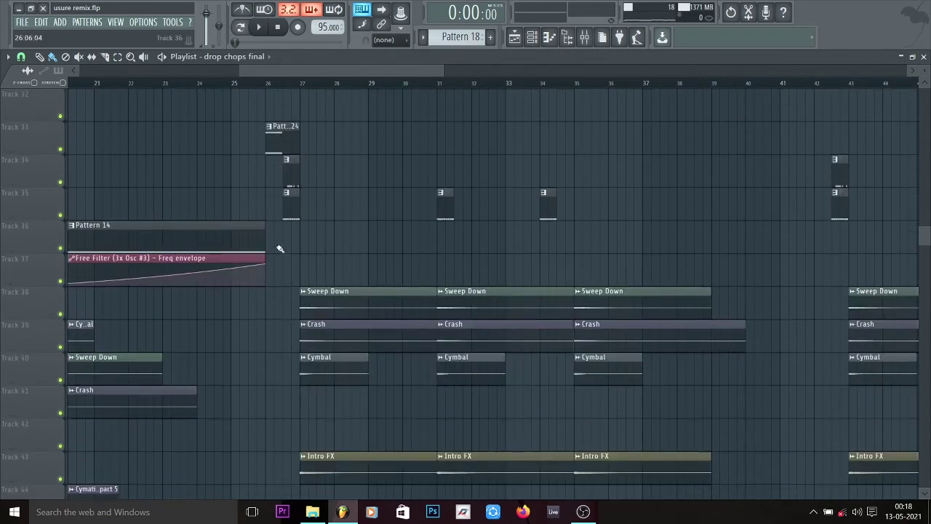
left_click(267, 83)
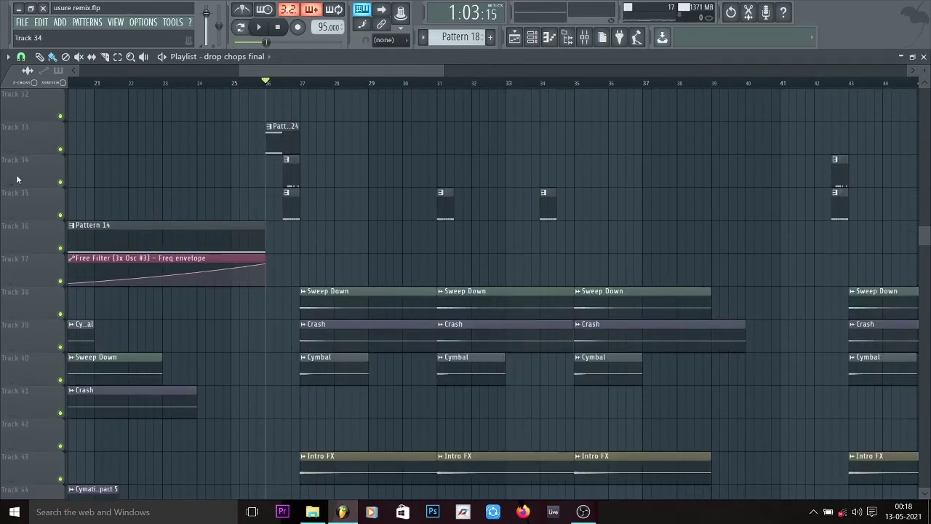
right_click(60, 149)
key("space")
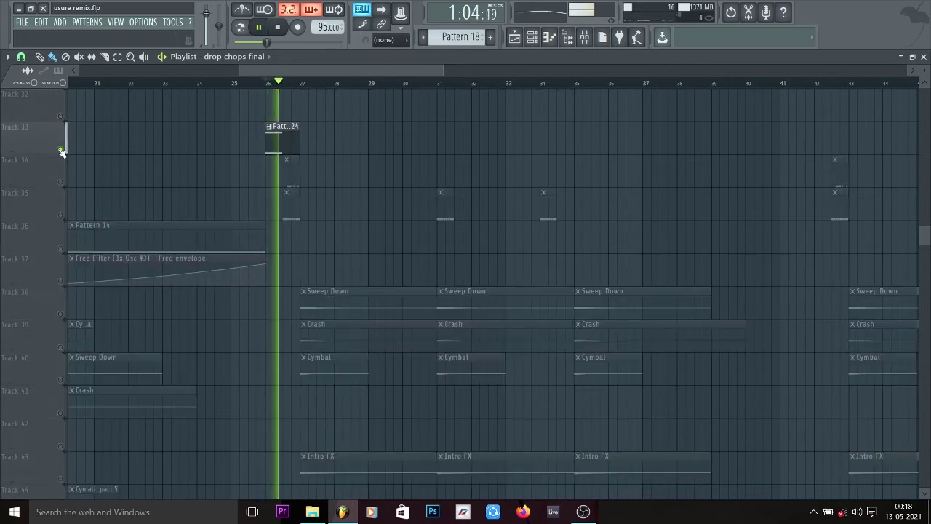
key("space")
double_click(271, 137)
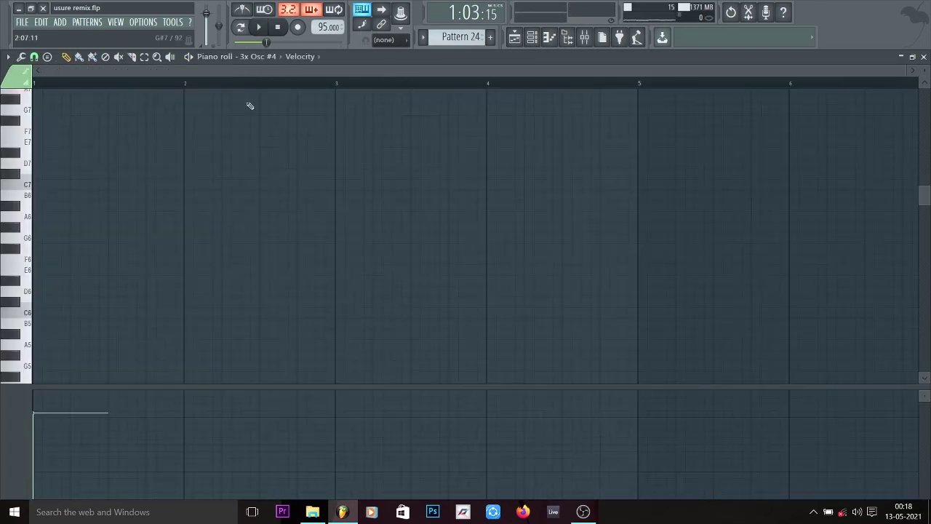
scroll(250, 106, "down", 10)
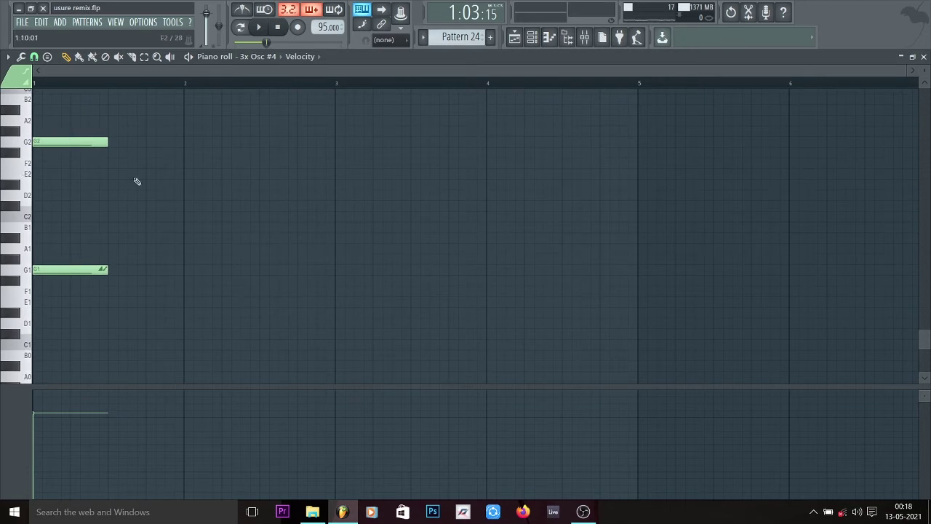
Step: Add four-step G2 and G1 notes at bar 2 of Pattern 24 and make the G1 note a slide note
left_click(188, 145)
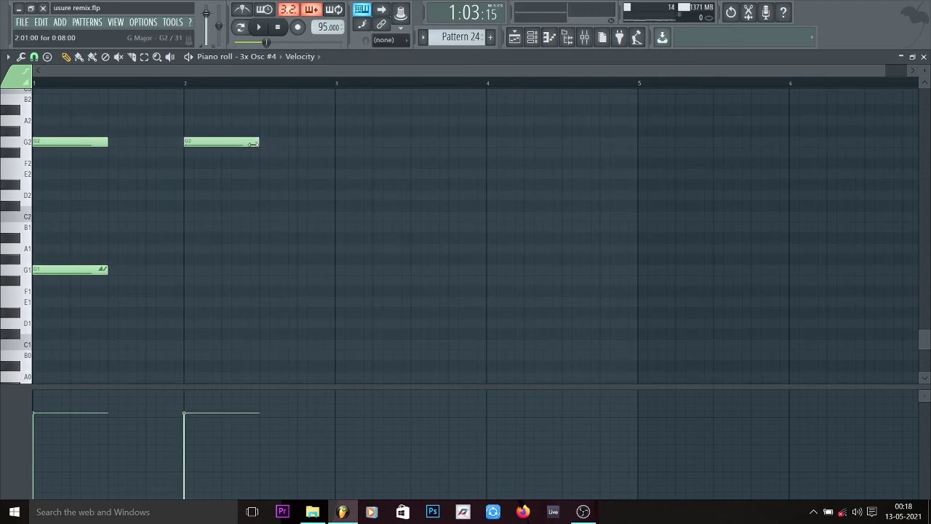
left_click_drag(252, 144, 216, 145)
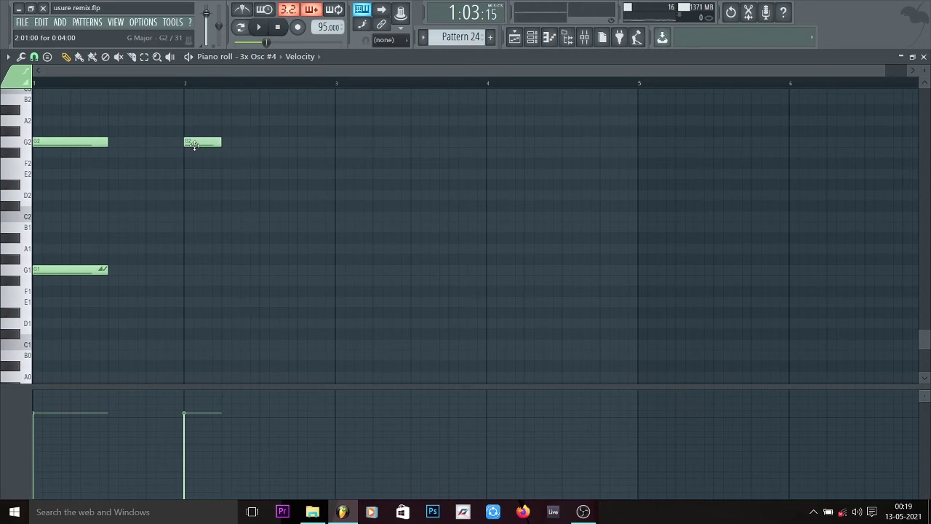
left_click(188, 273)
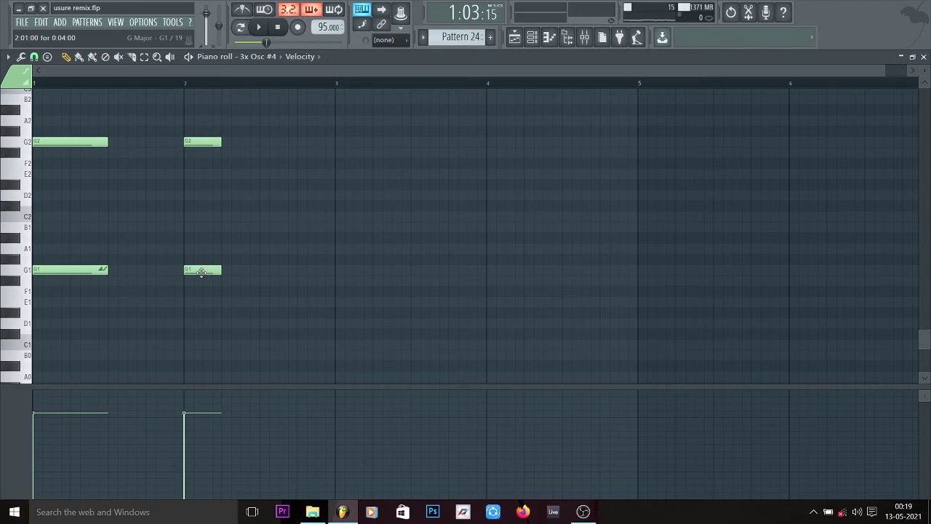
double_click(202, 271)
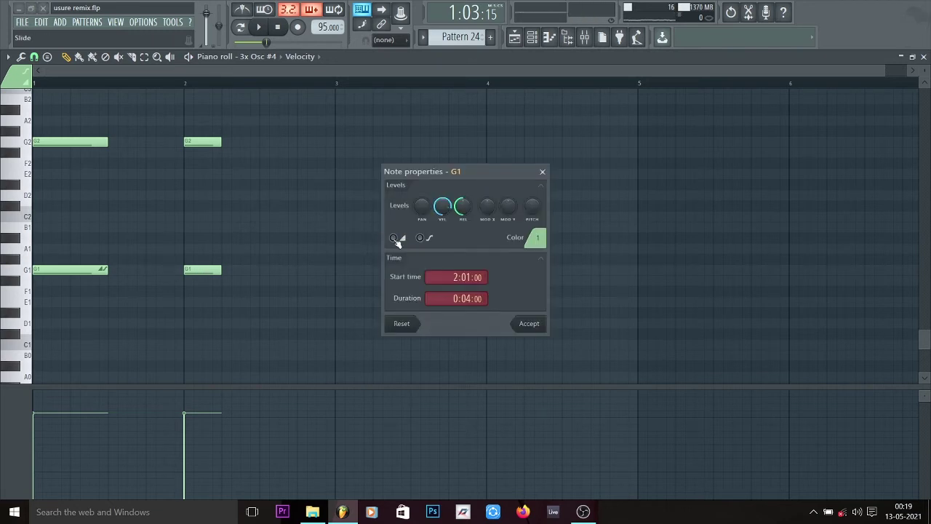
left_click(523, 323)
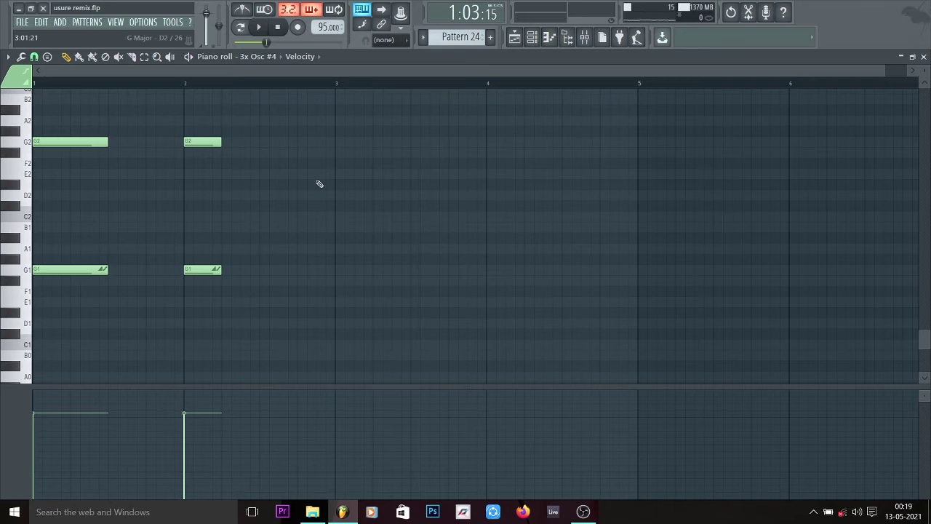
Step: Switch to pattern playback with the playhead at bar 2, and delete the G2 and G1 notes there
left_click(240, 28)
left_click(186, 85)
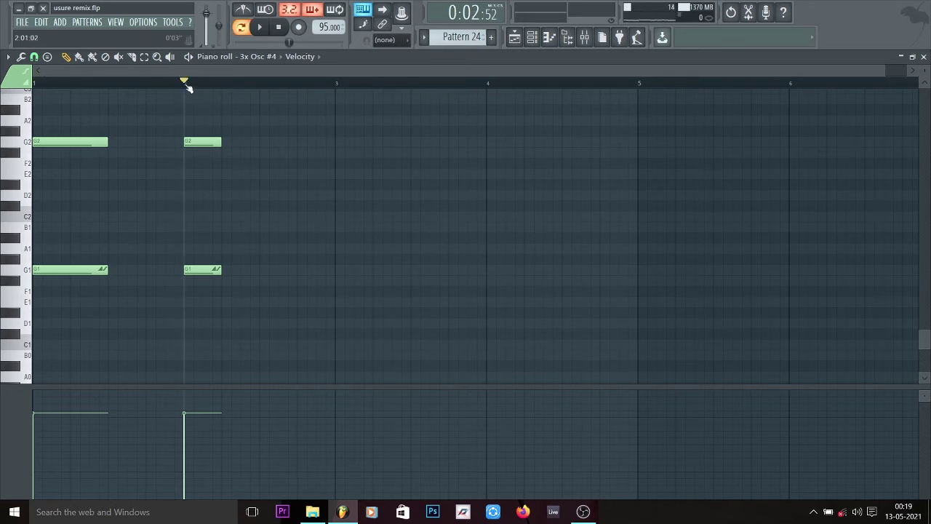
right_click(210, 139)
right_click(211, 269)
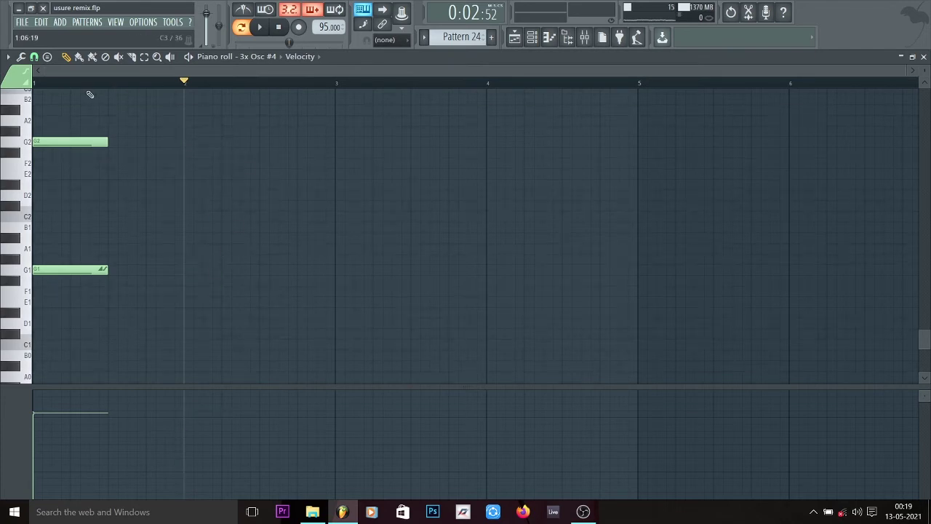
Step: Play Pattern 24 from its start, stop playback, and return to the playlist
left_click_drag(57, 84, 2, 88)
key("space")
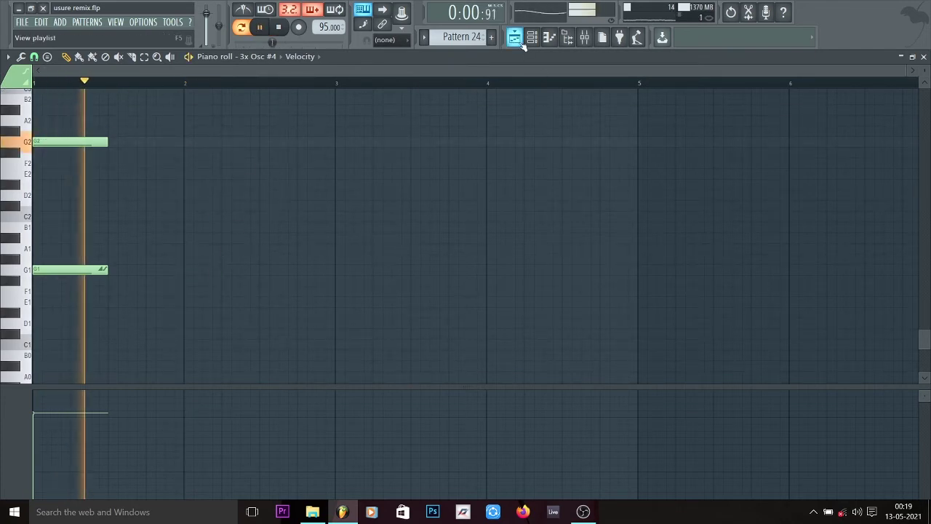
key("space")
left_click(514, 37)
Step: Play only Tracks 34 and 35 from the middle of bar 26, where Pattern 23 and Pattern 22 begin, and stop playback
scroll(291, 86, "up", 4)
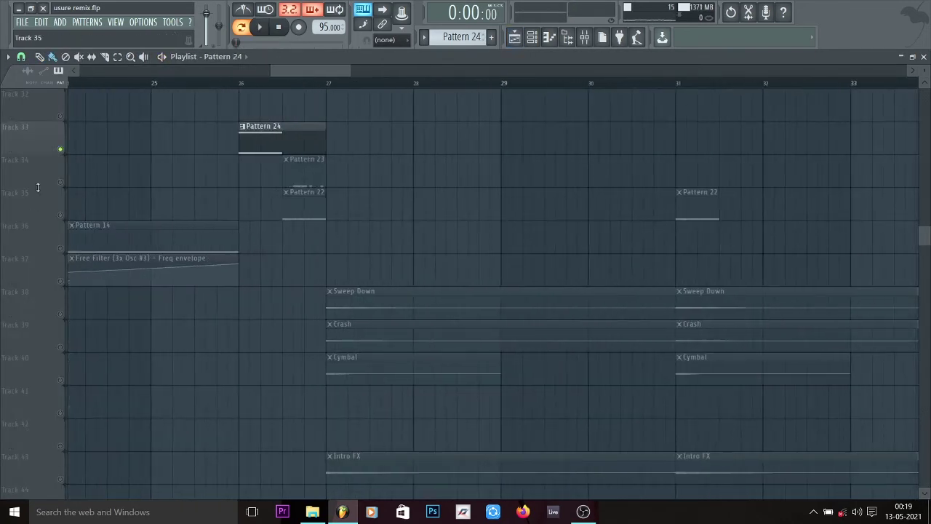
left_click(285, 84)
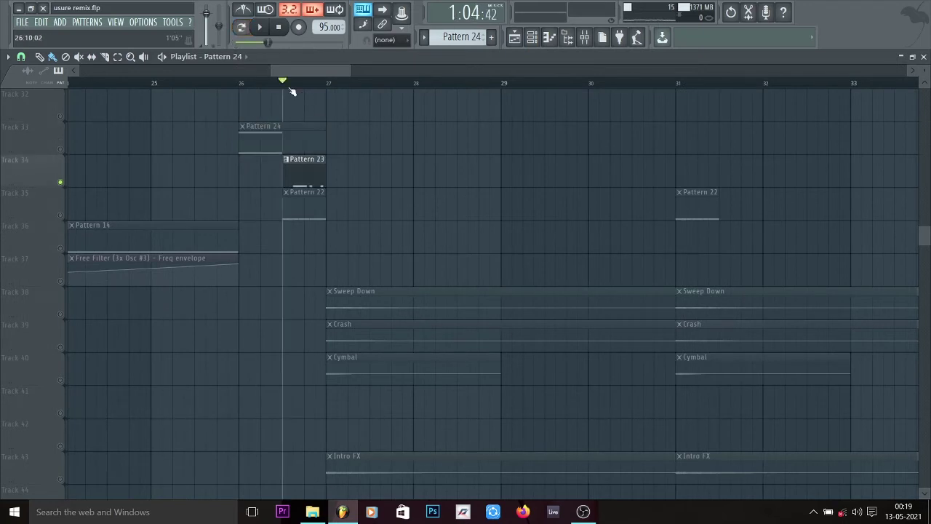
left_click(61, 248)
left_click(60, 214)
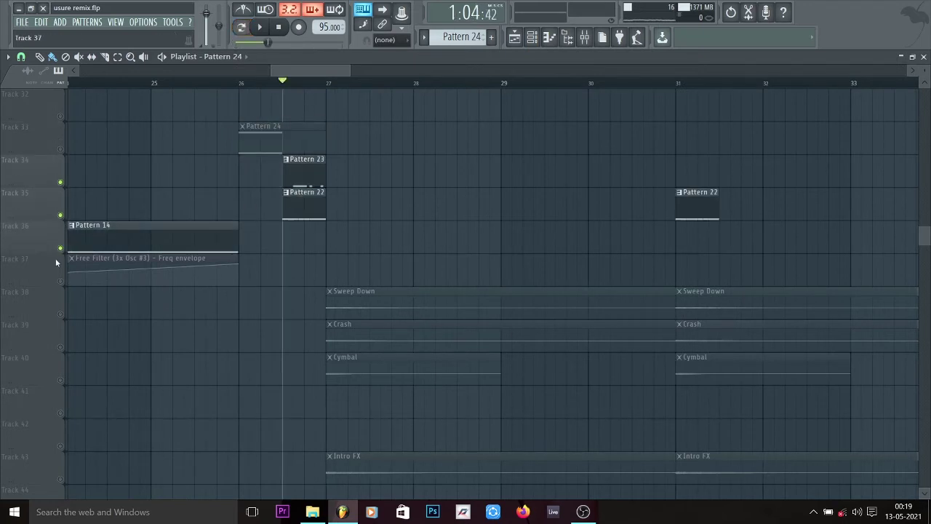
left_click(60, 247)
key("space")
key("space")
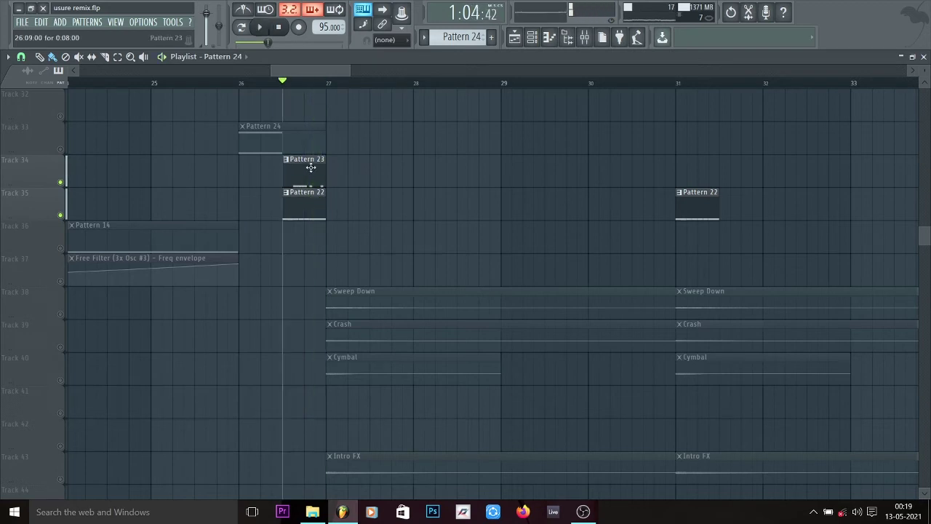
Step: Show Pattern 23's channels in the channel rack and play it in pattern mode
left_click(311, 168)
left_click(532, 37)
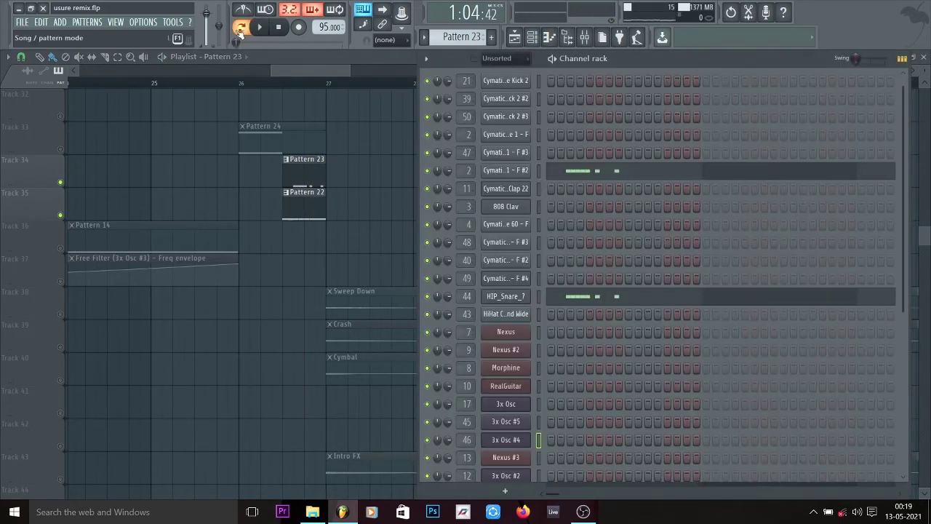
key("space")
key("space")
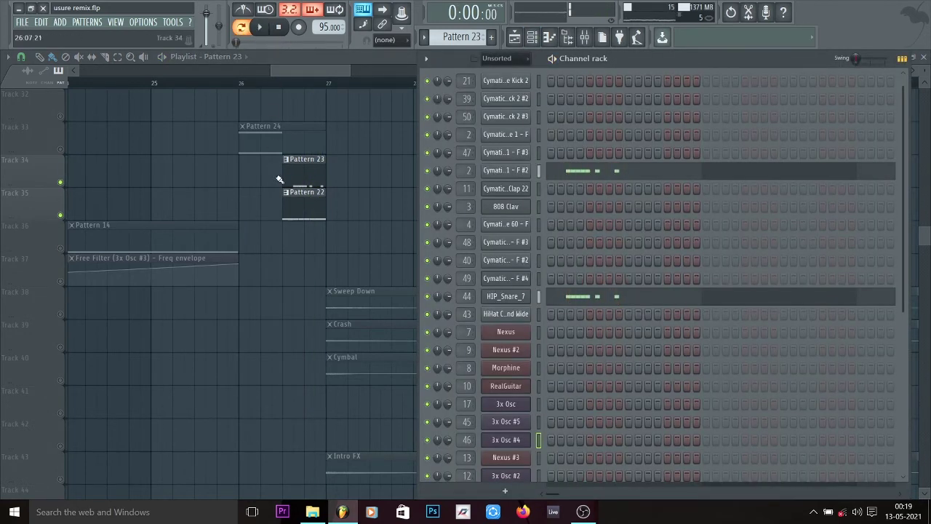
Step: Show Pattern 22's channels in the channel rack, play the pattern, and return to the full playlist with playback stopped
left_click(313, 189)
left_click(532, 37)
key("space")
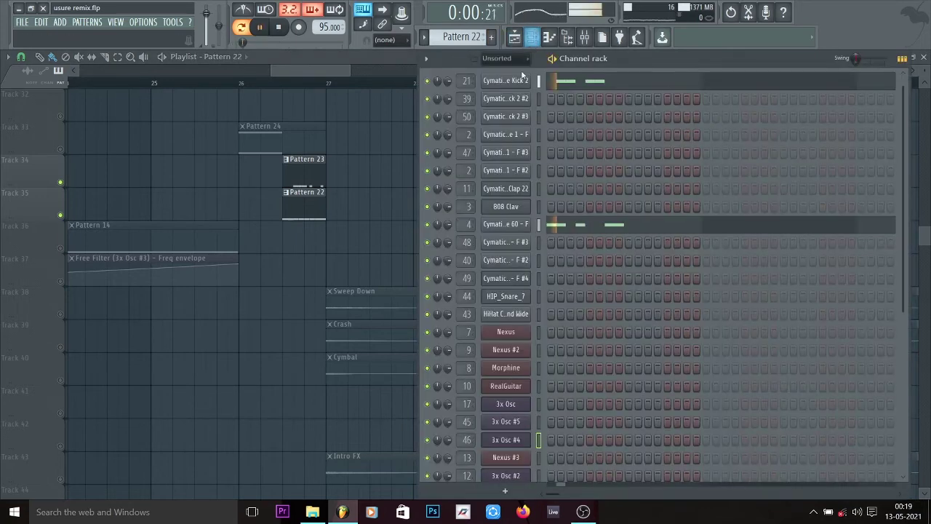
left_click(327, 63)
key("space")
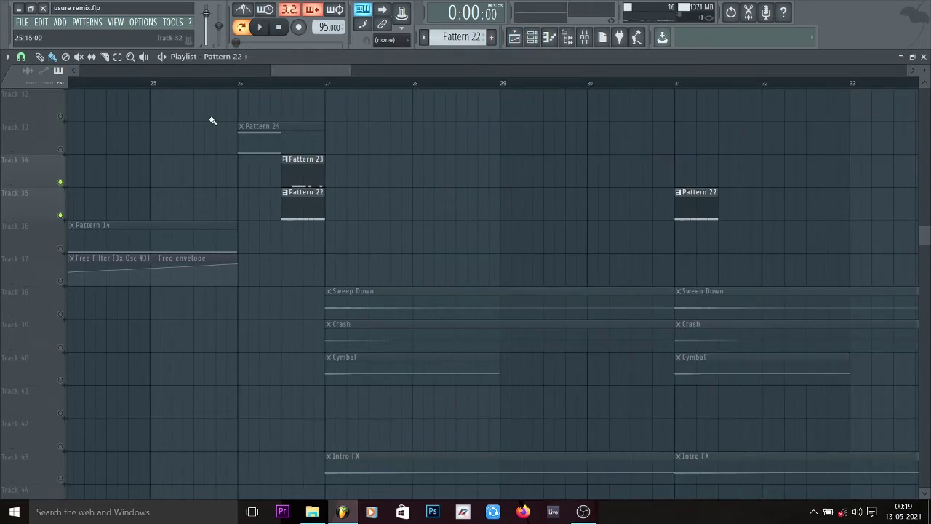
Step: Enable all tracks, mute Tracks 33, 34 and 35, and play the song from bar 25 into the drop without them
right_click(64, 146)
right_click(65, 147)
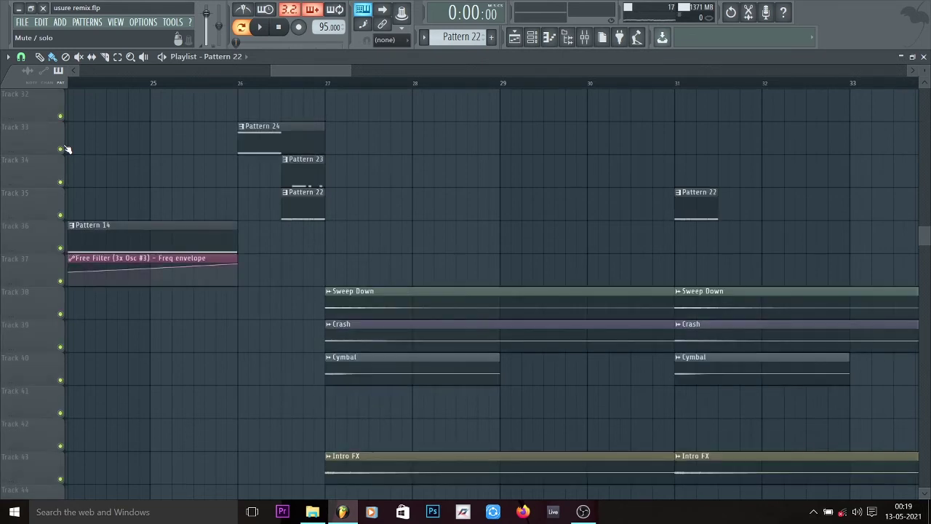
left_click(153, 86)
left_click(60, 149)
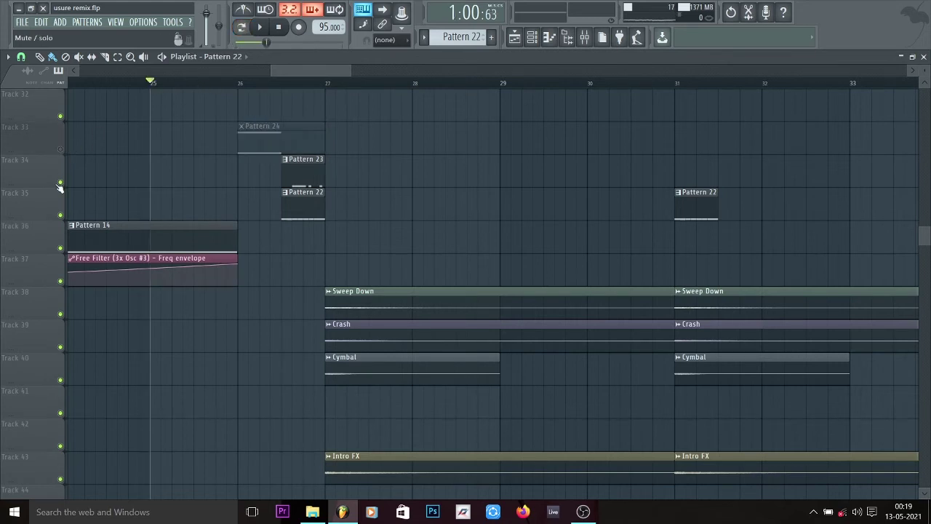
left_click(60, 182)
key("space")
left_click(61, 215)
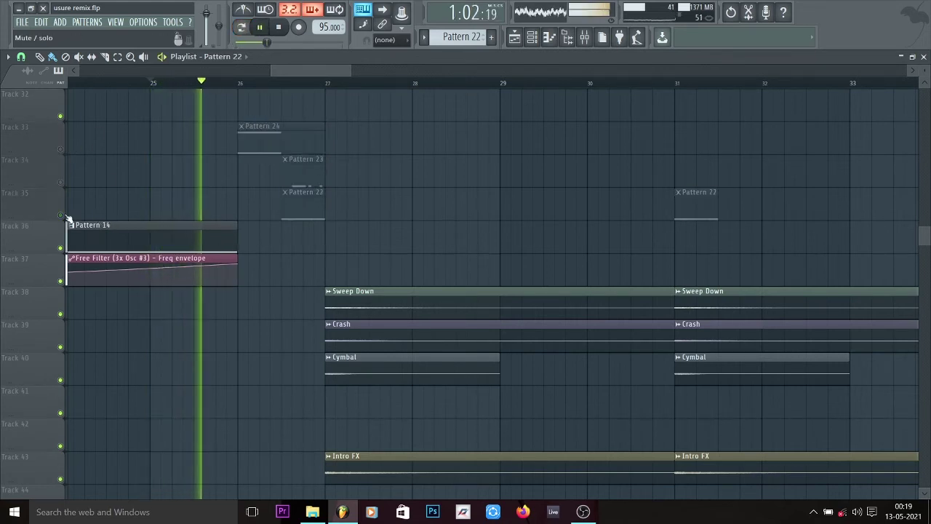
scroll(235, 249, "up", 5)
scroll(262, 269, "up", 5)
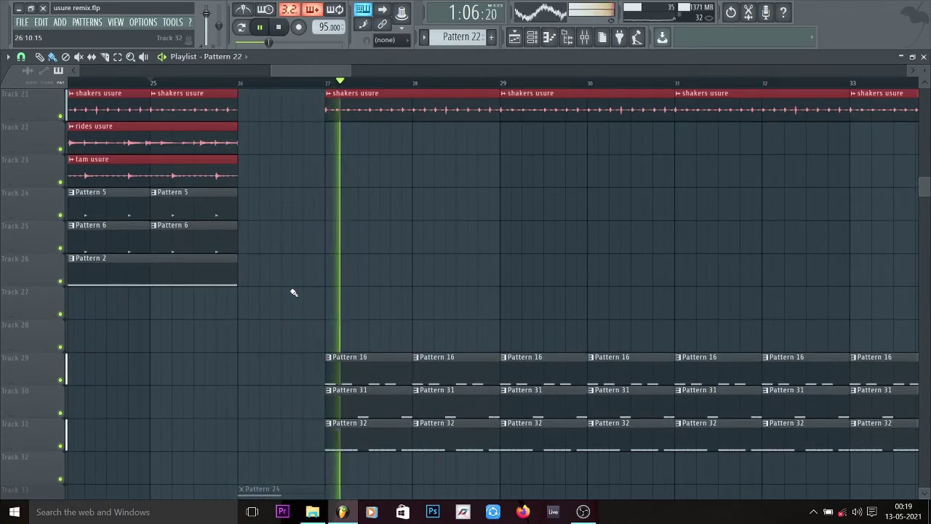
scroll(293, 293, "down", 7)
scroll(293, 293, "down", 2)
left_click(278, 27)
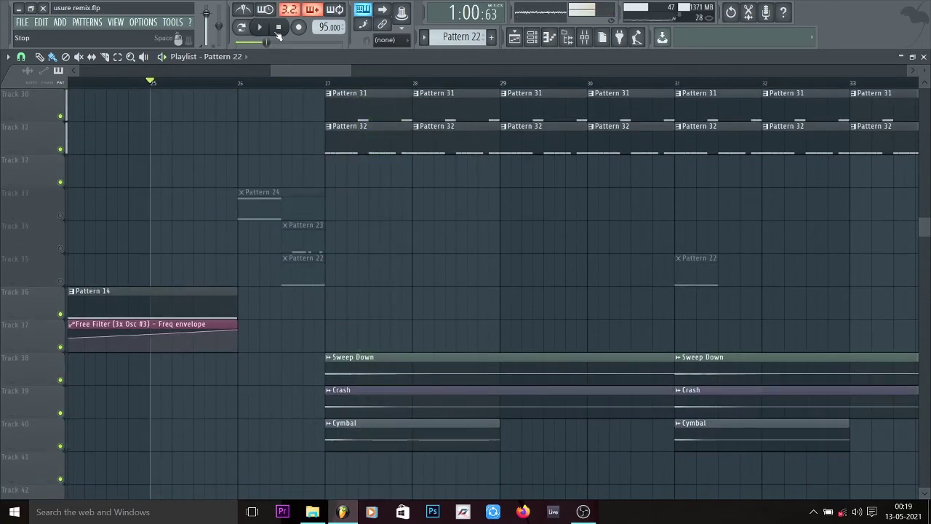
Step: Unmute Tracks 33, 34 and 35, play the transition from bar 25 with them, and stop playback
left_click(61, 215)
left_click(62, 248)
left_click(61, 281)
key("space")
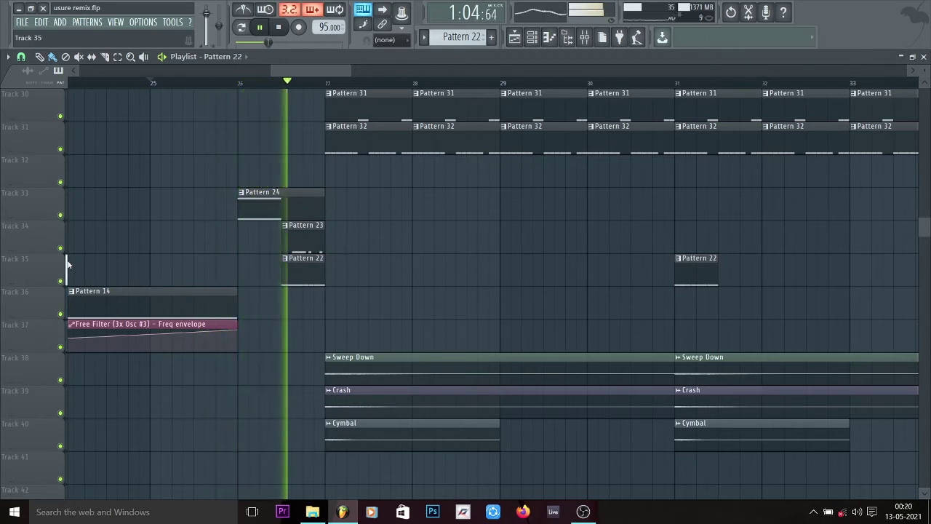
left_click(280, 30)
left_click(280, 31)
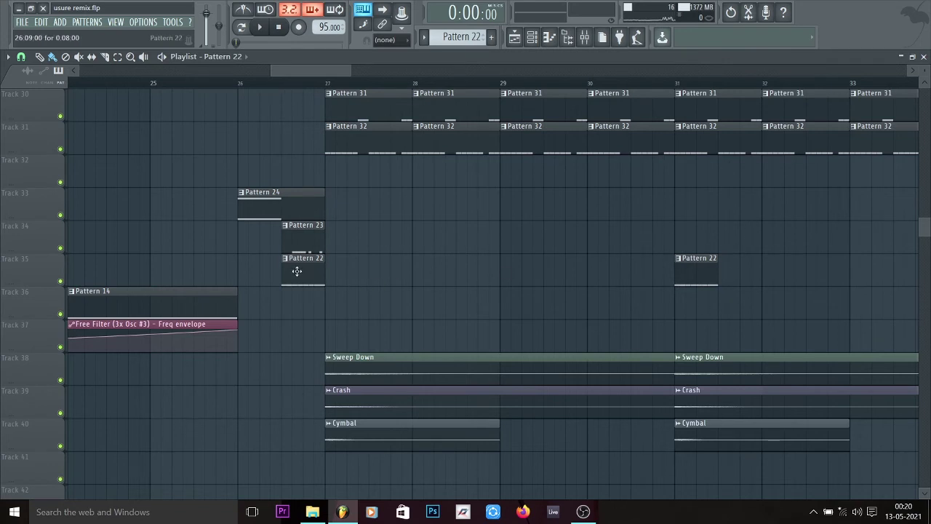
Step: Examine the Pattern 22 clips on Track 35 at bars 31 and 34 and the arrangement following the drop
left_click(244, 30)
scroll(287, 180, "right", 5)
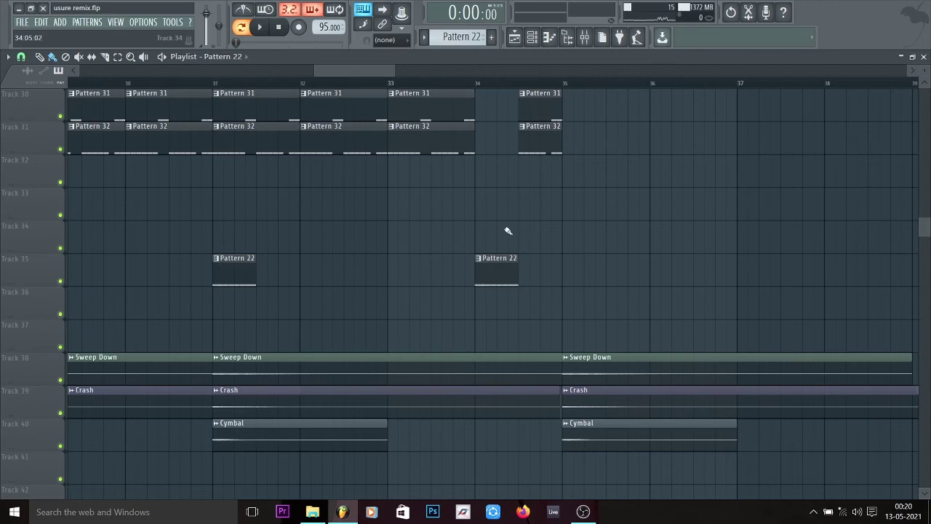
scroll(487, 255, "up", 2)
scroll(488, 272, "down", 2)
scroll(479, 86, "down", 1)
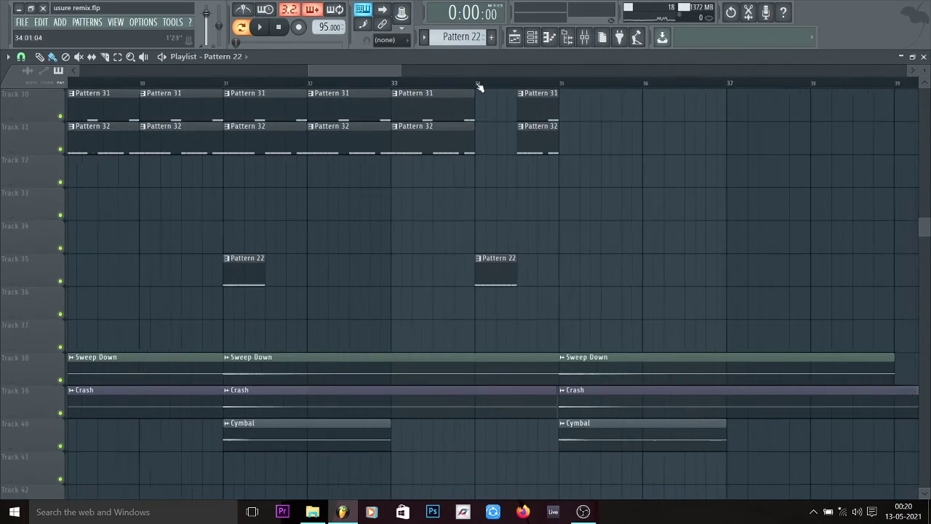
scroll(479, 86, "down", 4)
scroll(433, 265, "up", 8)
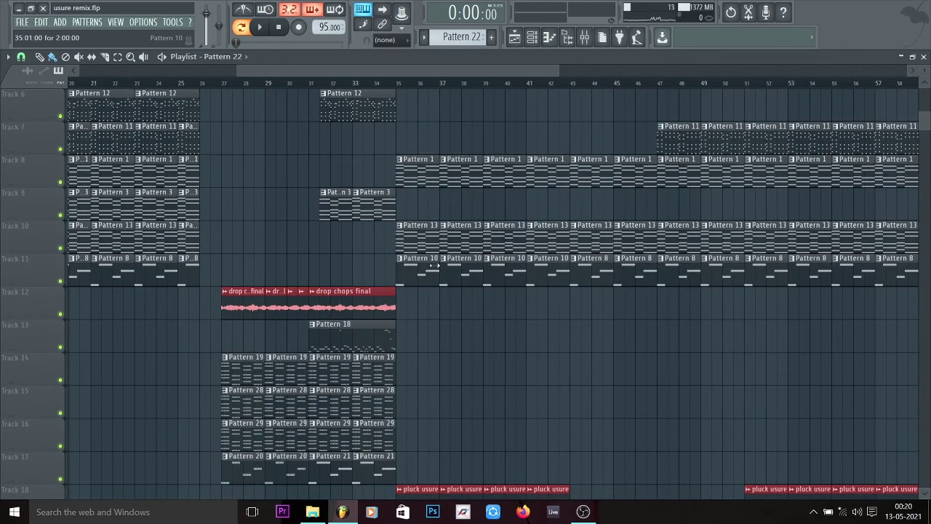
scroll(436, 264, "up", 2)
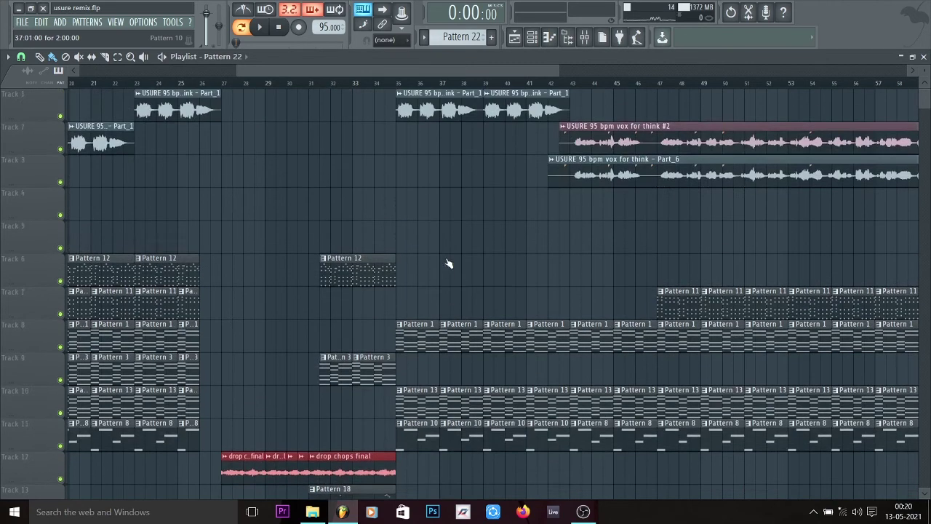
Step: Play the full arrangement from bar 35 while viewing the tracks, and stop playback
left_click(402, 86)
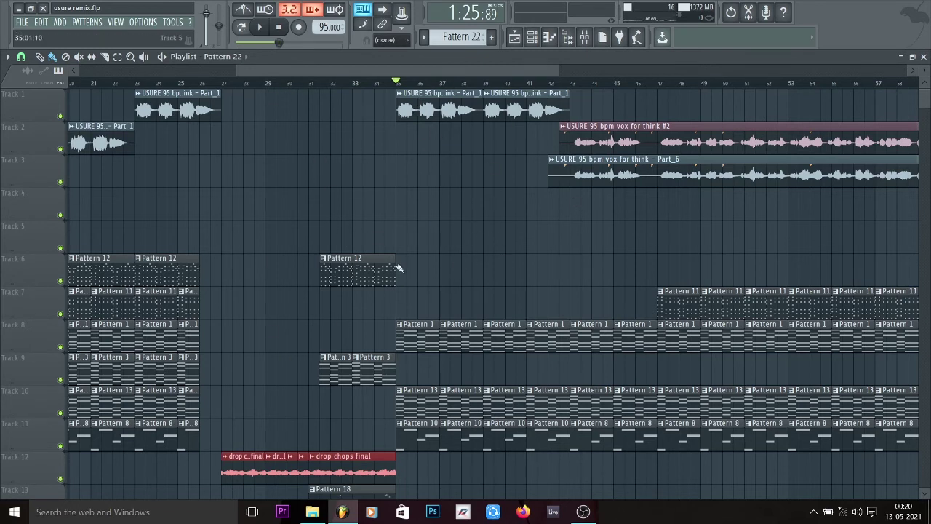
key("space")
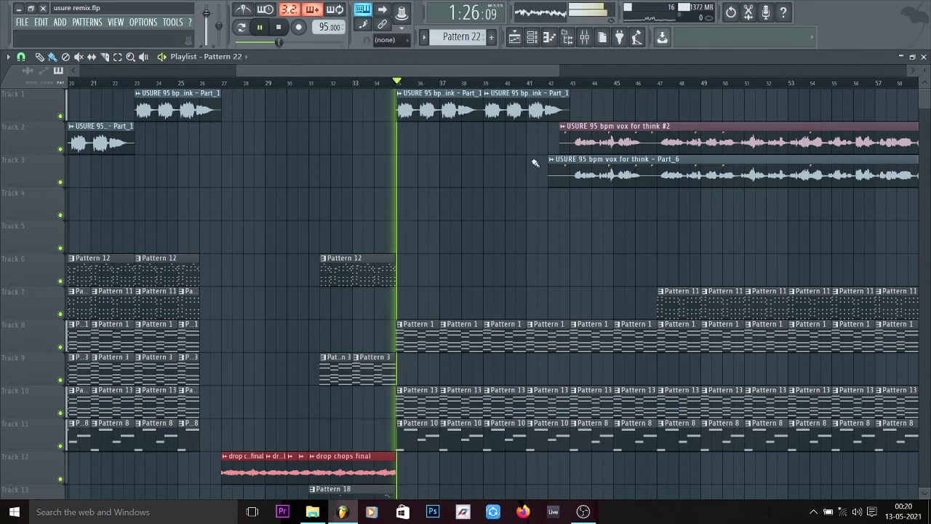
scroll(547, 264, "down", 8)
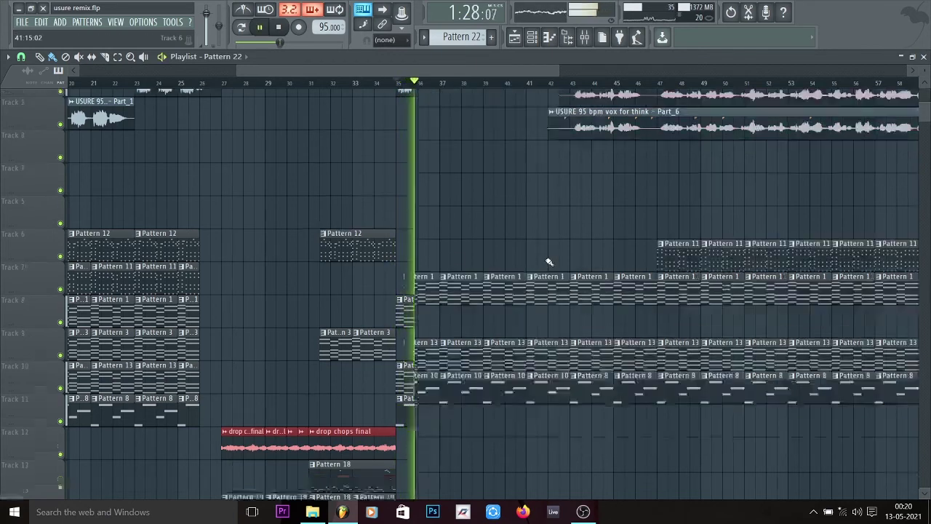
key("space")
scroll(534, 321, "up", 8)
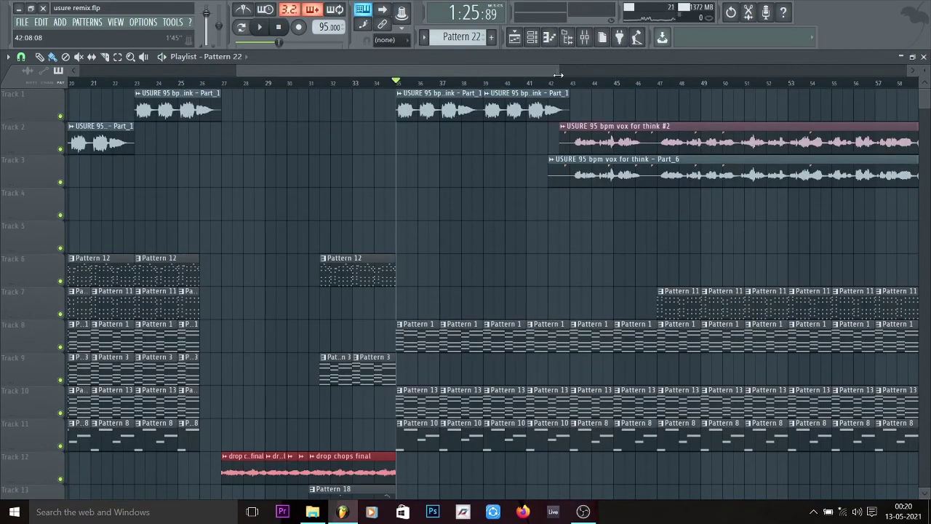
Step: Place the playhead at bar 42 and examine the arrangement through the second drop at bars 67 to 79
left_click(562, 86)
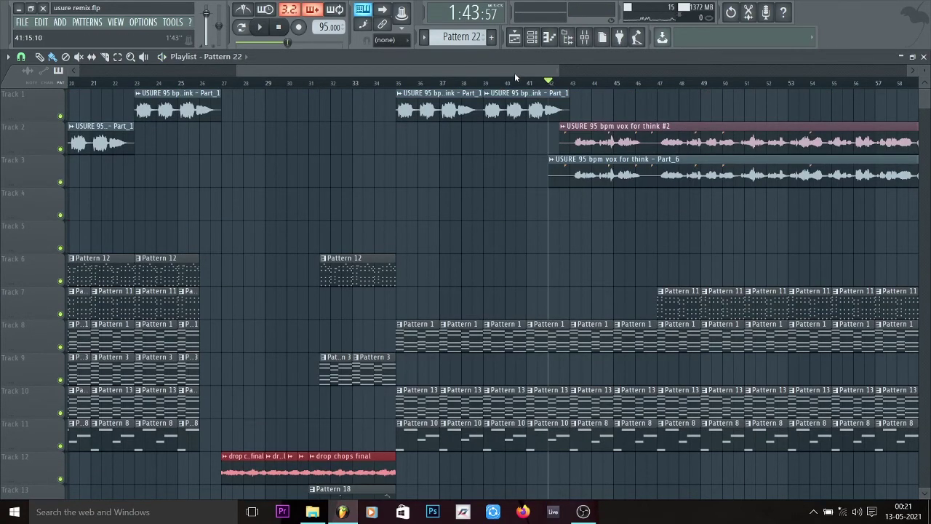
left_click_drag(515, 71, 601, 73)
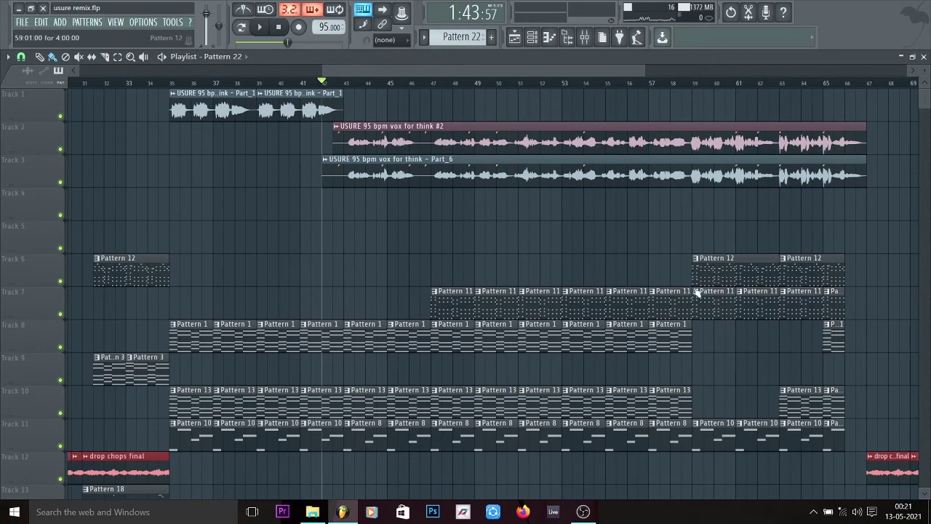
left_click_drag(509, 70, 658, 71)
scroll(415, 245, "down", 10)
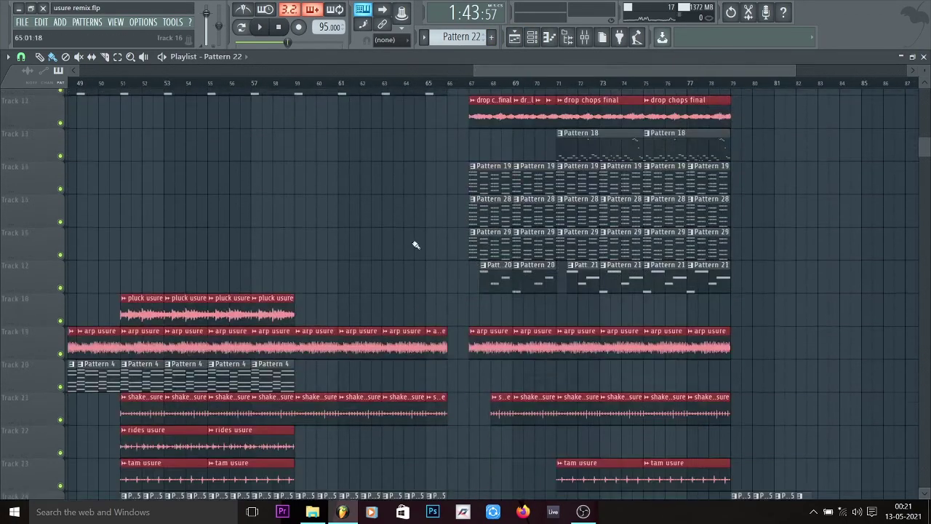
scroll(425, 372, "up", 10)
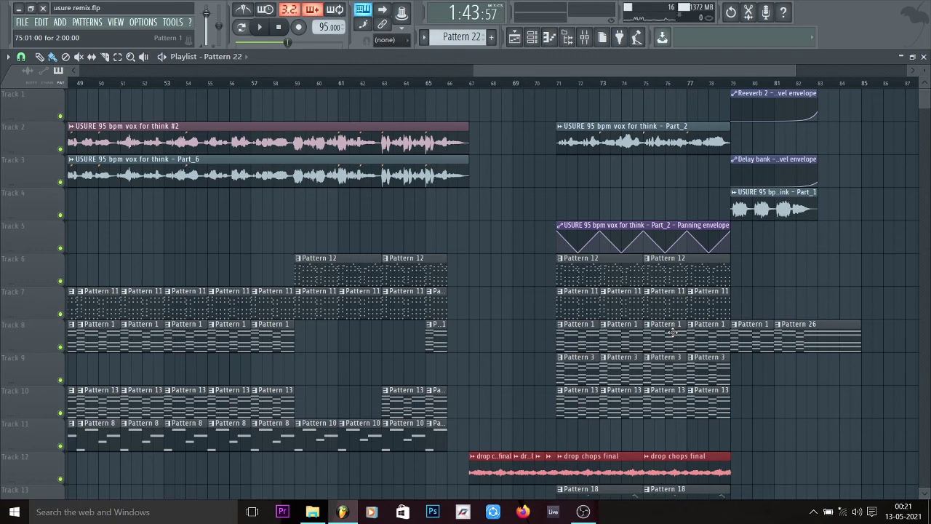
Step: Solo Track 2 and play its Part_2 vocal clip from bar 71, stopping playback after a short listen
left_click(561, 83)
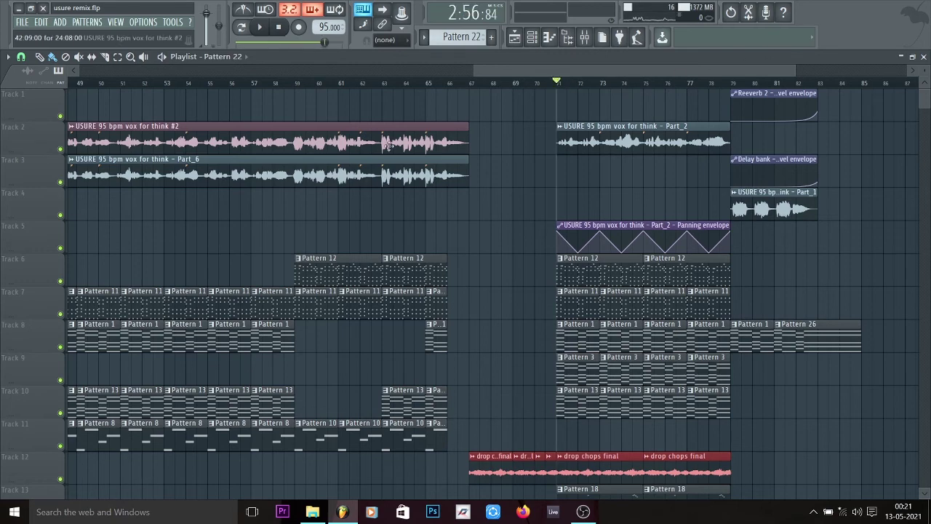
left_click(61, 149, "ctrl")
key("space")
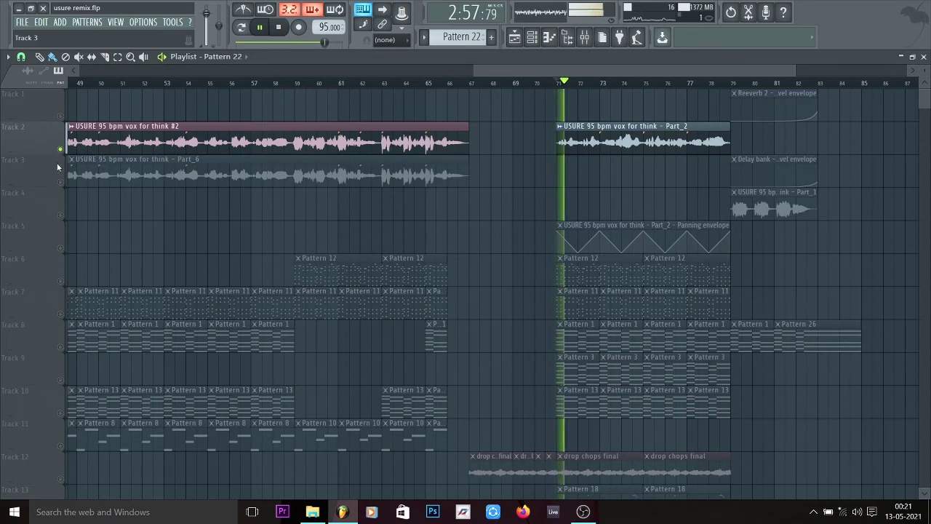
key("space")
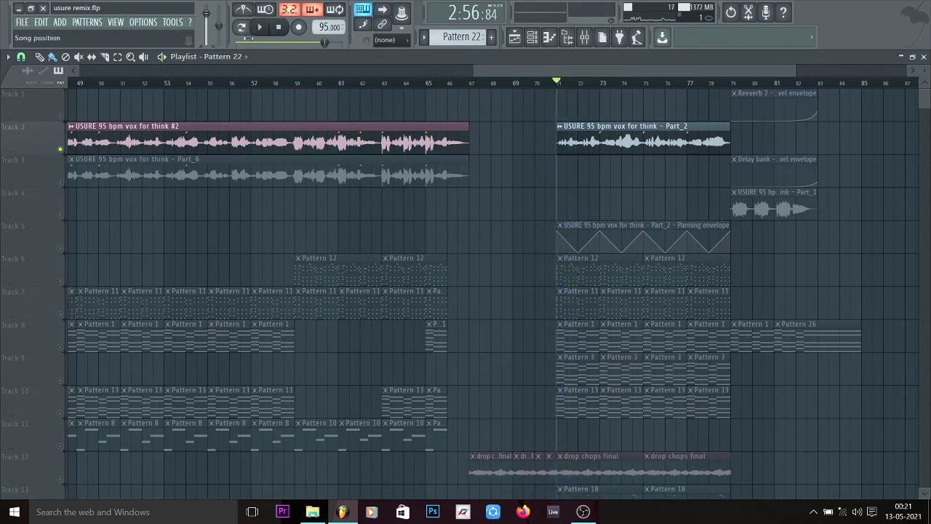
Step: Enable Track 5's panning envelope alongside the Track 2 vocal, play both from bar 71, and stop playback
left_click(60, 250)
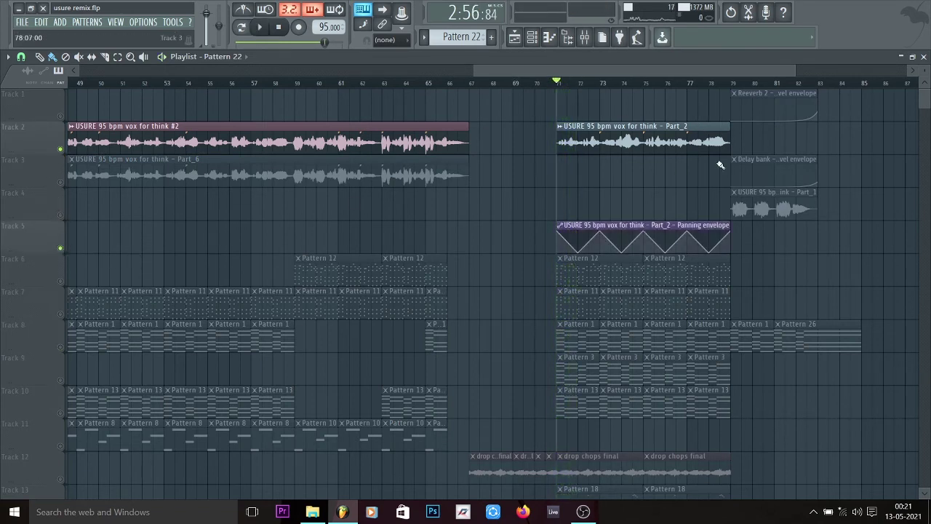
key("space")
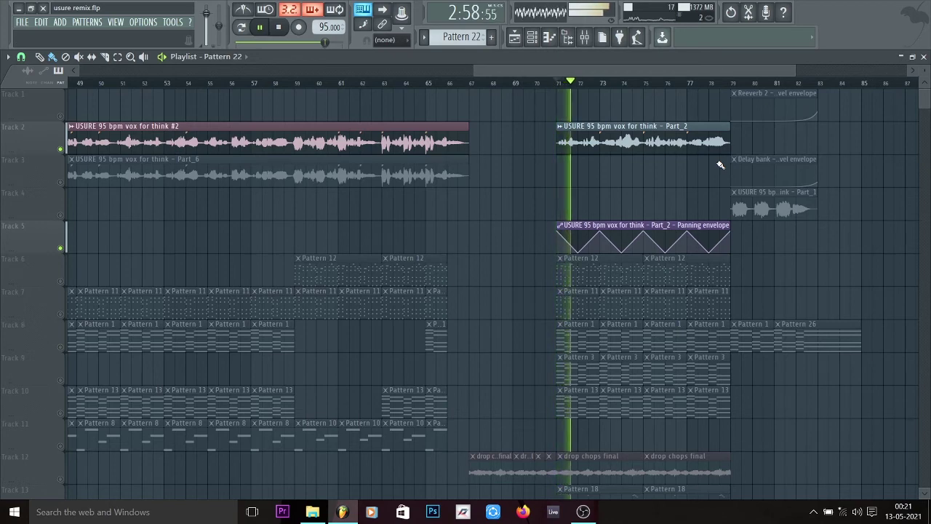
key("space")
Step: Unsolo the tracks, play the full second drop from bar 71, and stop playback with the playhead reset to the start
right_click(60, 251)
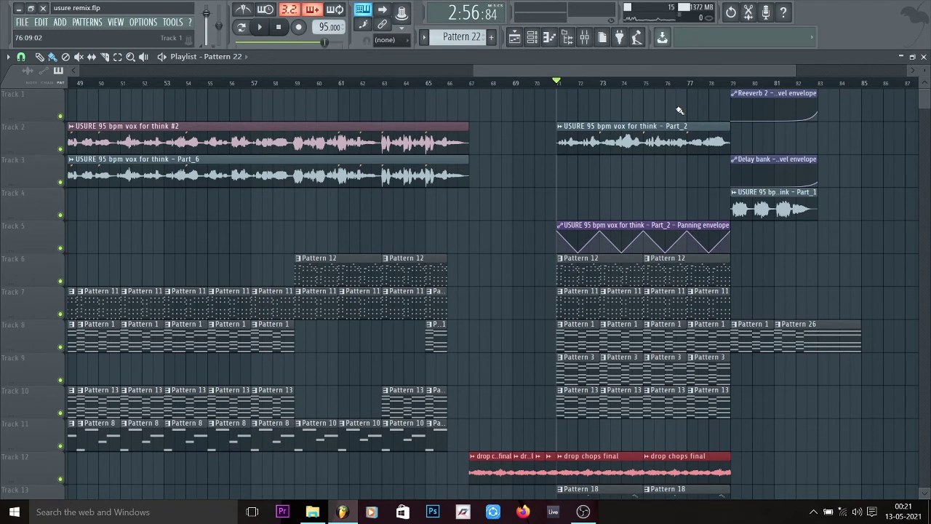
key("space")
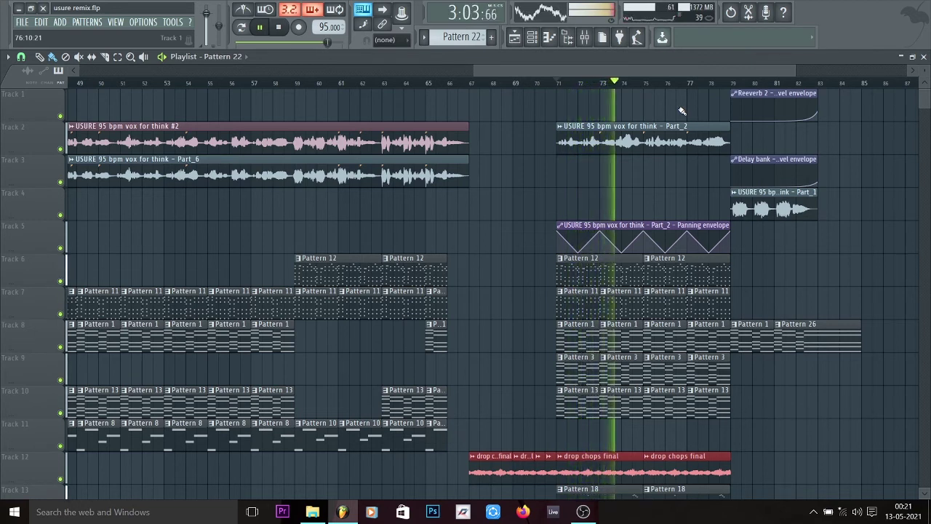
key("space")
scroll(684, 112, "down", 4)
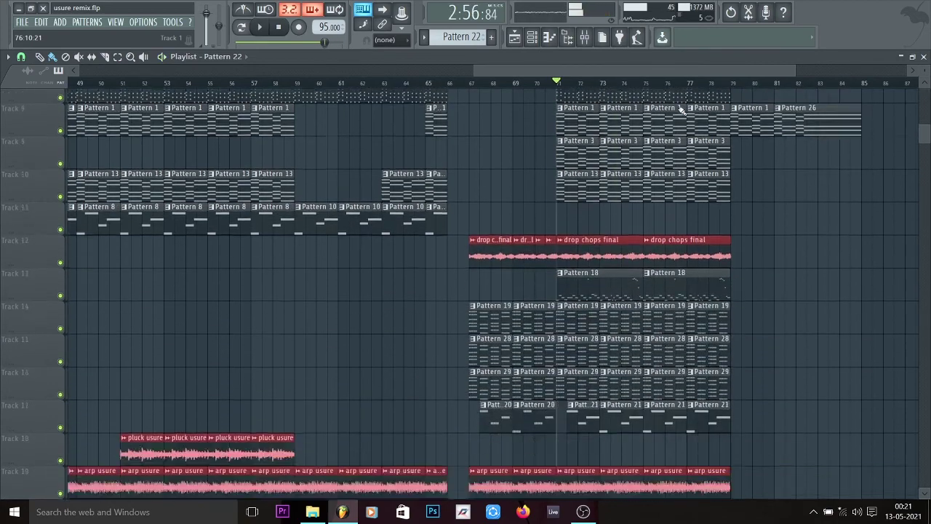
left_click(278, 27)
Step: Open the ending's Pattern 26 from Track 8 in the piano roll, play it briefly, and bring its chord notes into view
scroll(556, 282, "down", 6)
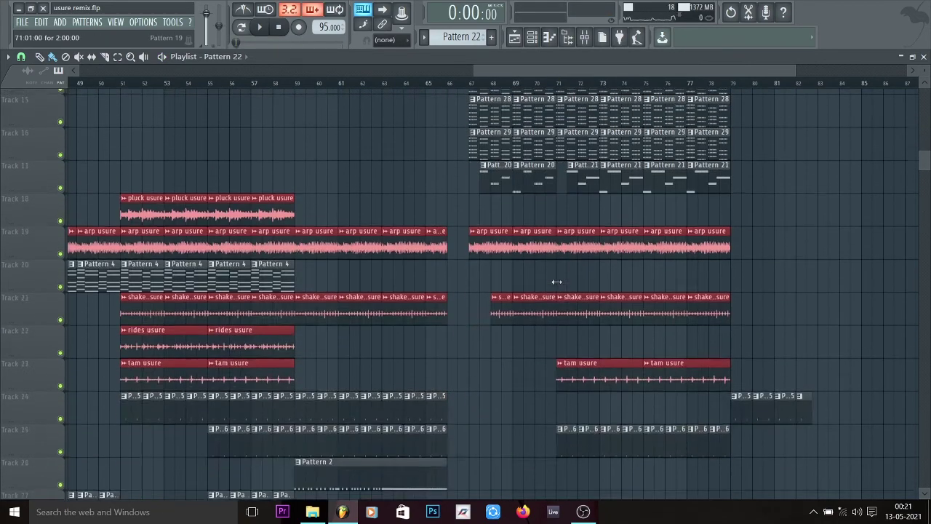
scroll(557, 282, "down", 6)
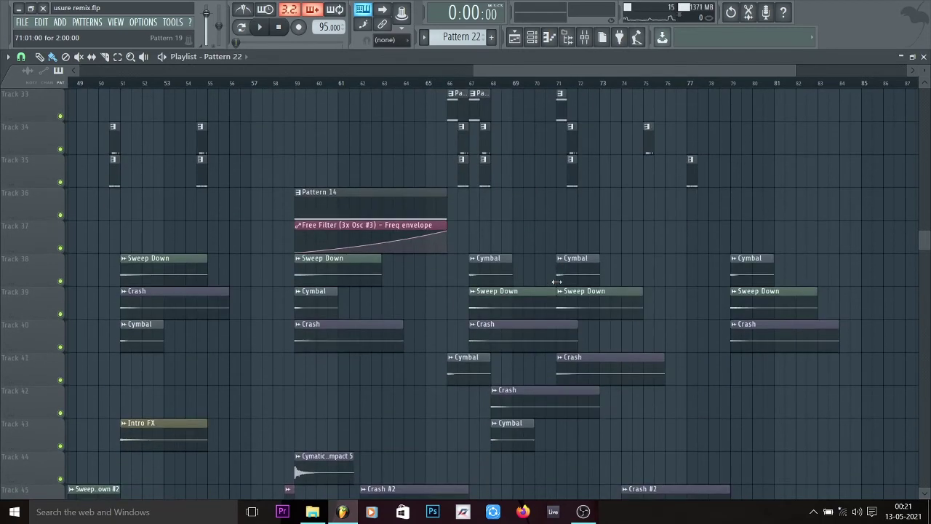
scroll(589, 337, "down", 8)
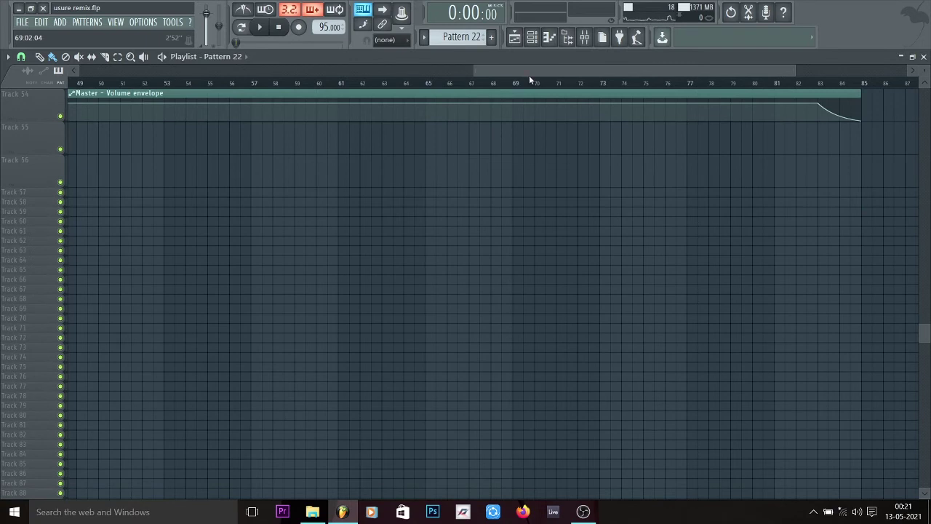
left_click_drag(630, 70, 764, 71)
scroll(668, 260, "up", 15)
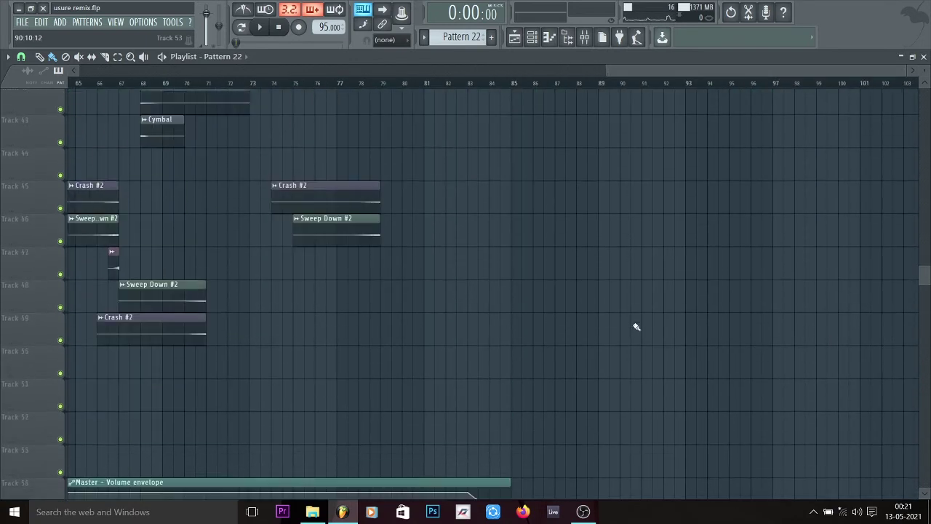
scroll(615, 349, "up", 3)
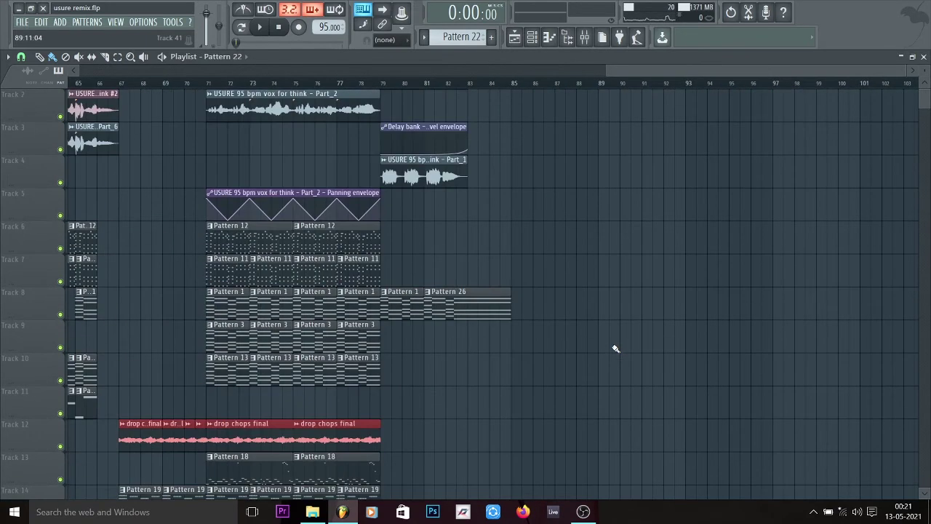
double_click(477, 335)
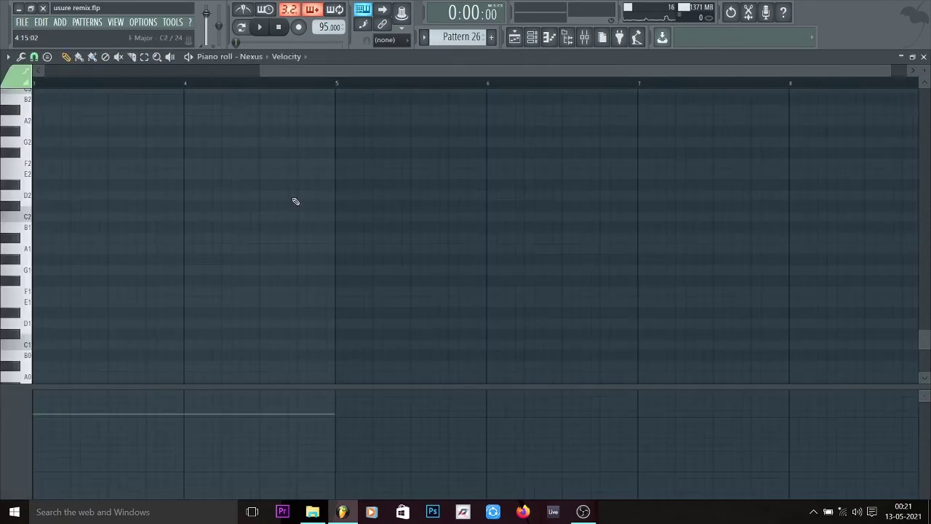
key("space")
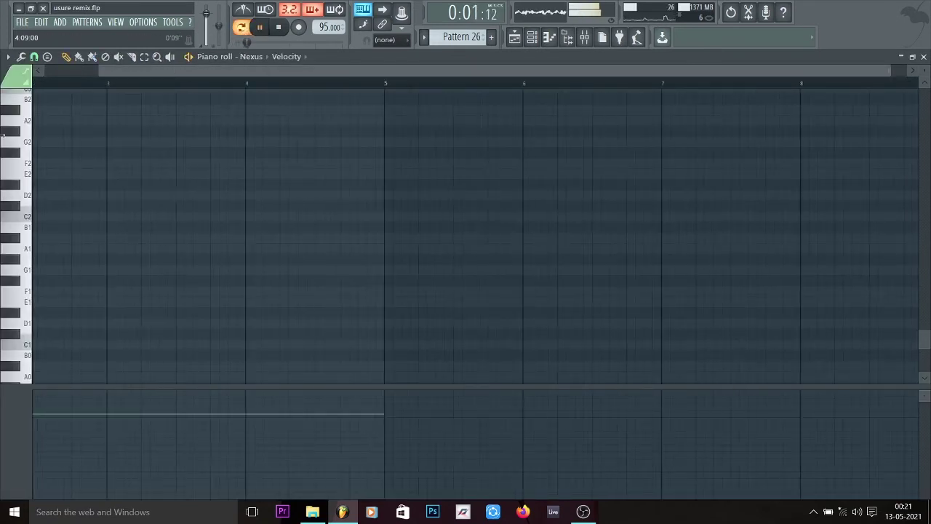
key("space")
scroll(422, 213, "up", 15)
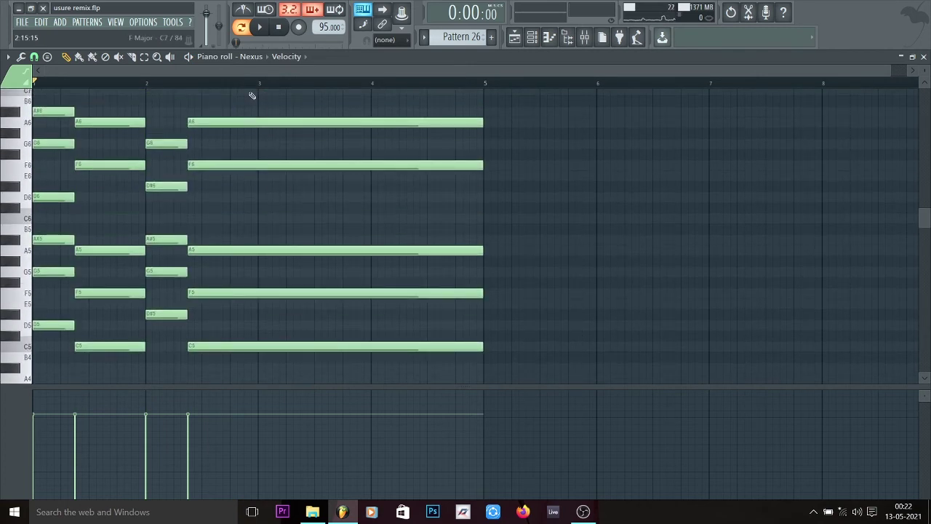
Step: Place the playhead at the start of Pattern 26's long final chord in bar 2, play that chord, and stop playback
left_click(203, 84)
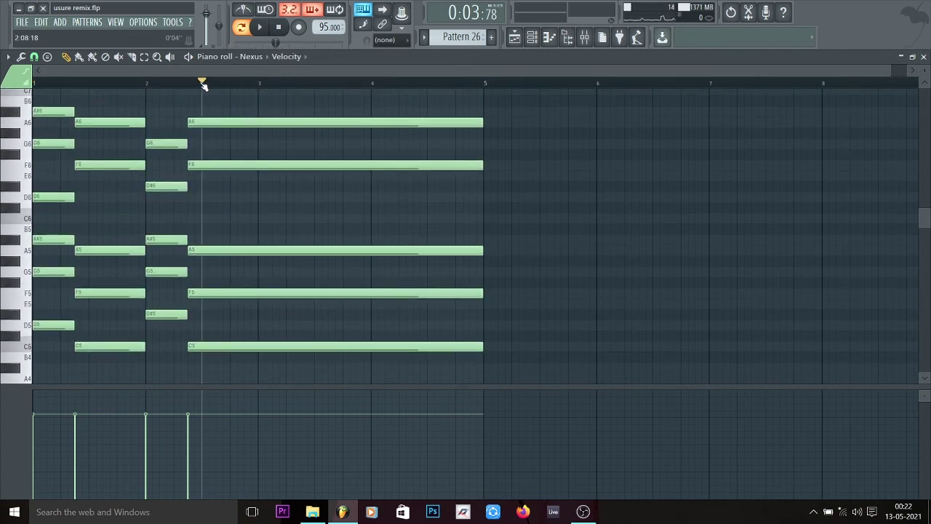
left_click_drag(197, 83, 187, 82)
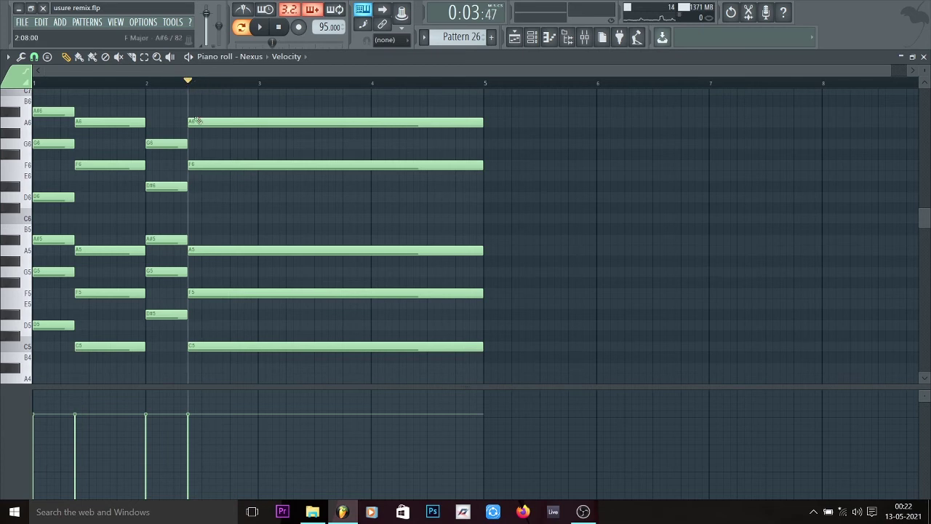
key("space")
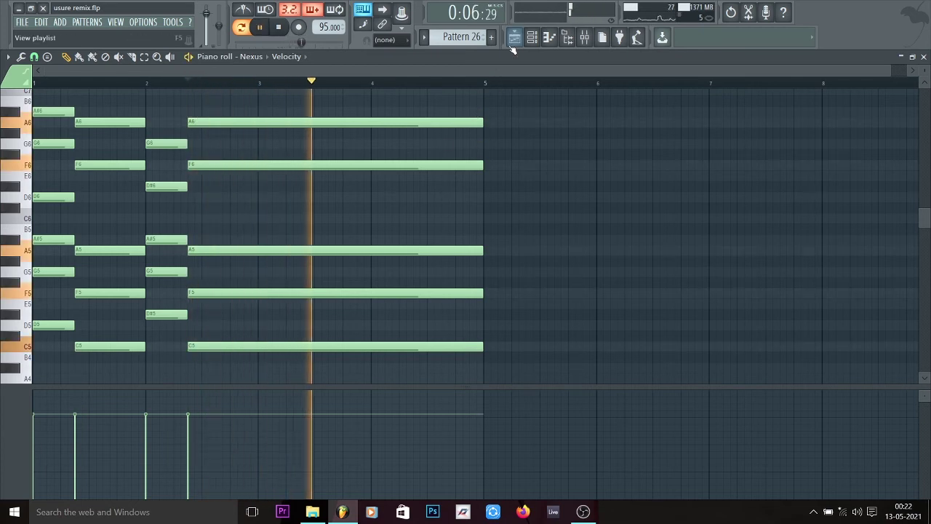
key("space")
Step: Return to the playlist and examine the Master volume envelope on Track 54, both at the ending around bar 85 and at bar 1
key("F5")
scroll(595, 281, "down", 14)
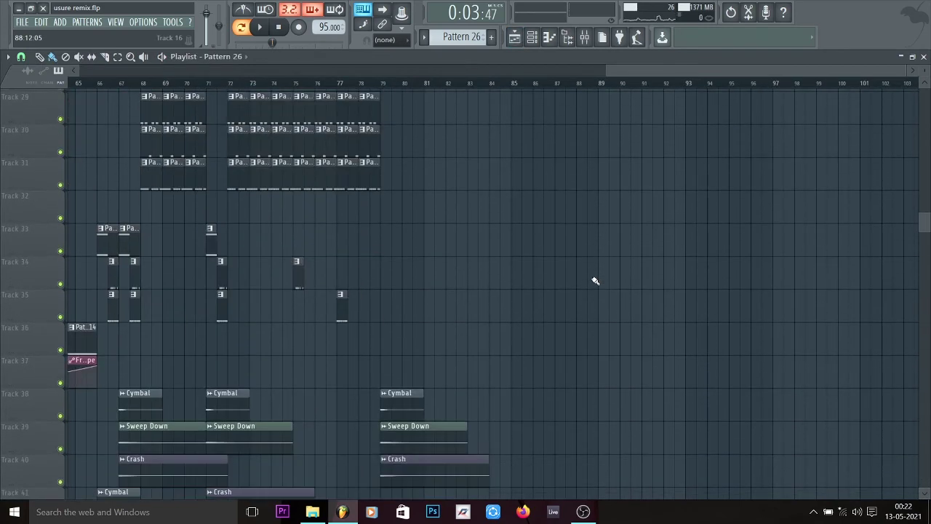
scroll(595, 281, "down", 1)
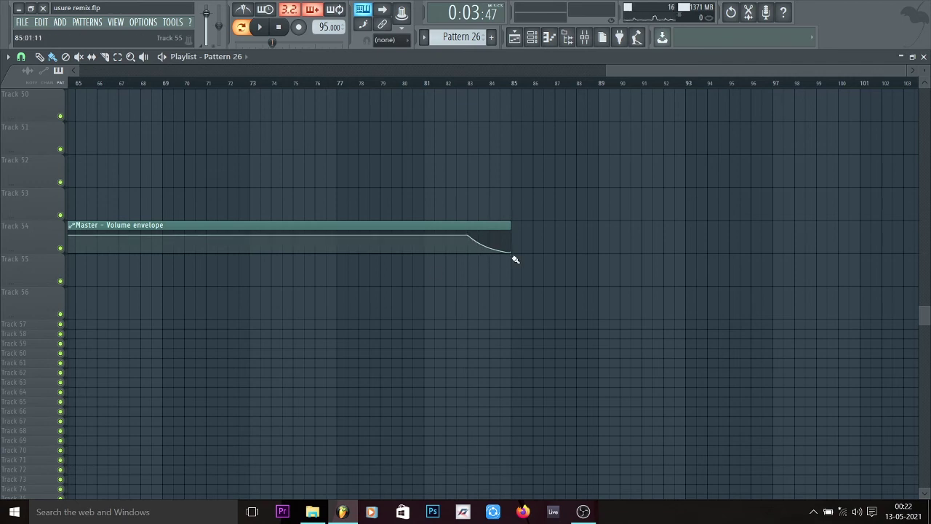
scroll(532, 266, "up", 12)
scroll(534, 267, "down", 1)
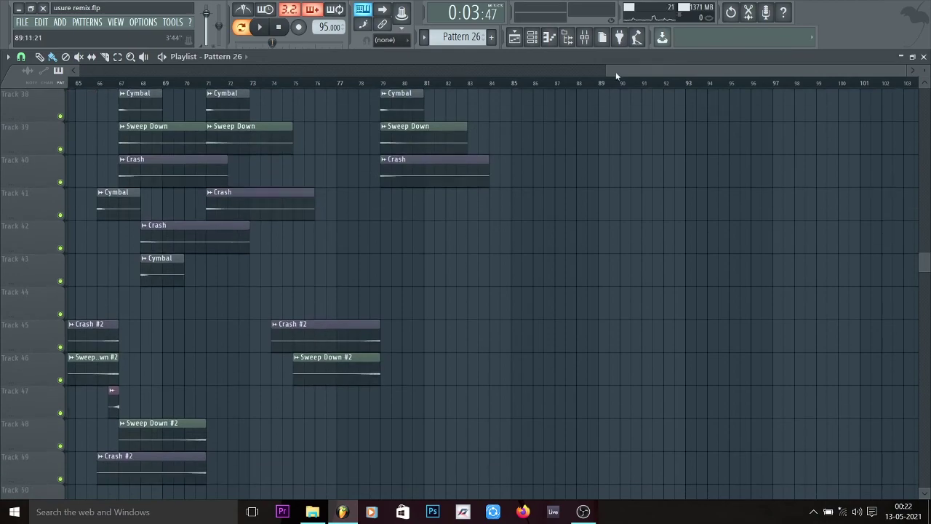
left_click_drag(616, 72, 196, 100)
scroll(251, 289, "down", 12)
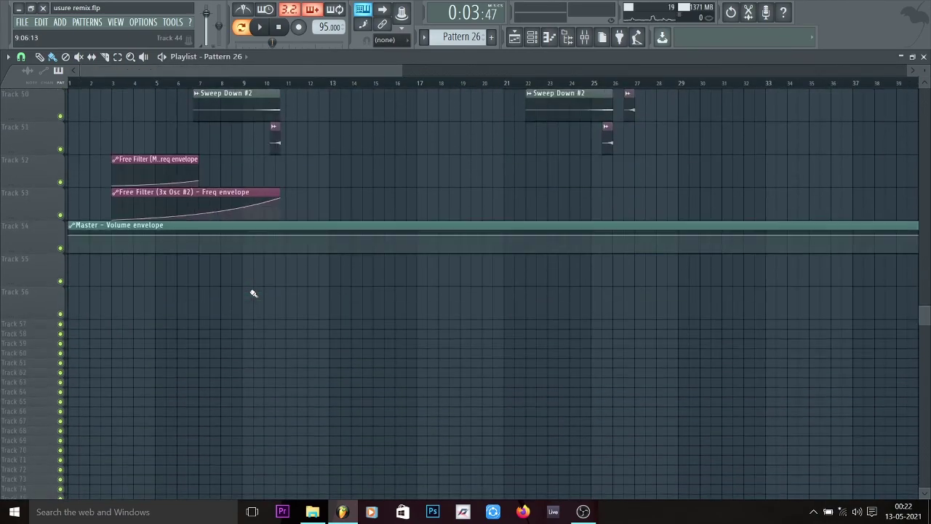
Step: Place the playhead at bar 2 and solo the rev piano usure clip on Track 3
scroll(249, 290, "up", 8)
scroll(249, 290, "up", 20)
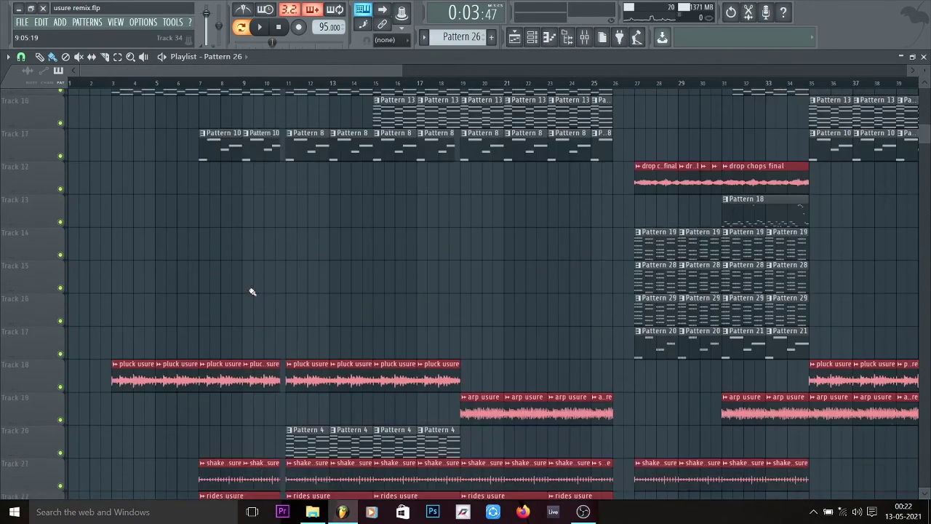
scroll(198, 270, "up", 4)
scroll(95, 88, "up", 6)
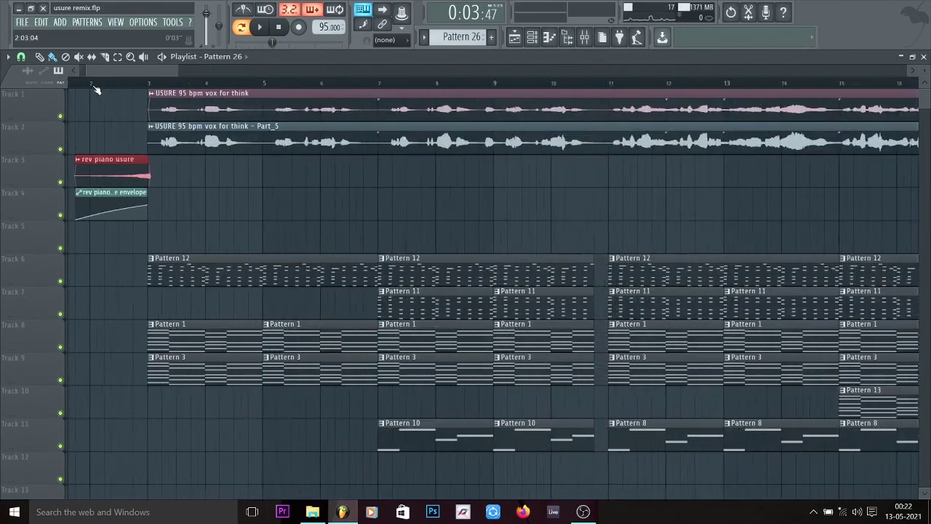
left_click(93, 85)
scroll(95, 88, "up", 1)
right_click(60, 184)
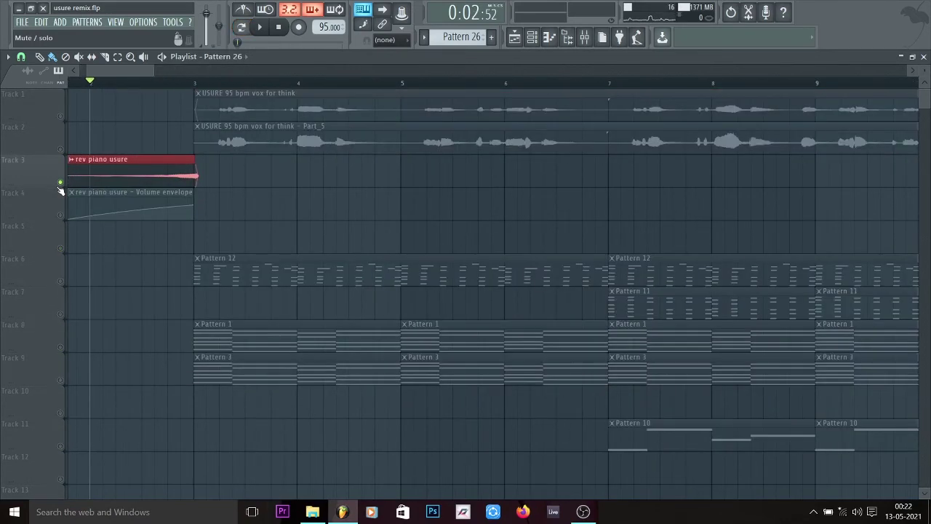
Step: Select the time range of Pattern 1's first chord at bar 3, and clear the selection
left_click(213, 333)
left_click_drag(194, 82, 230, 88)
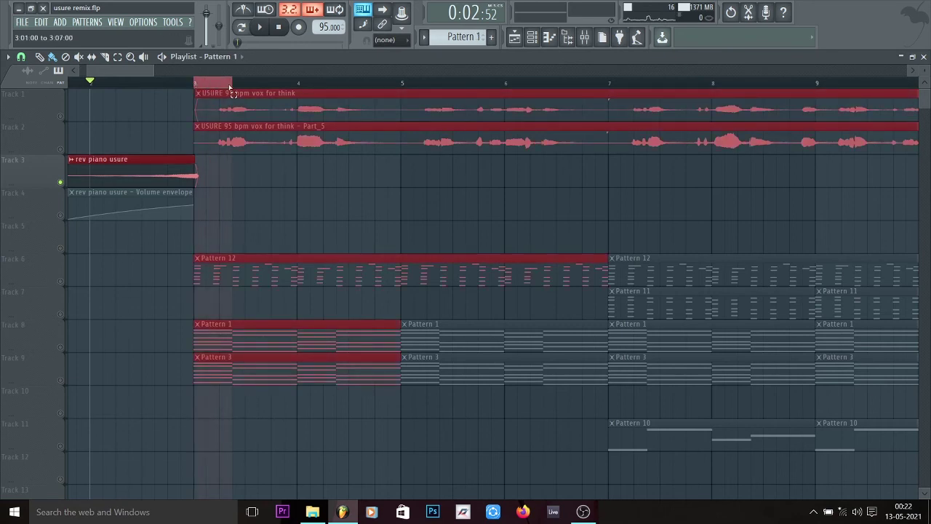
left_click(197, 83)
left_click(98, 83)
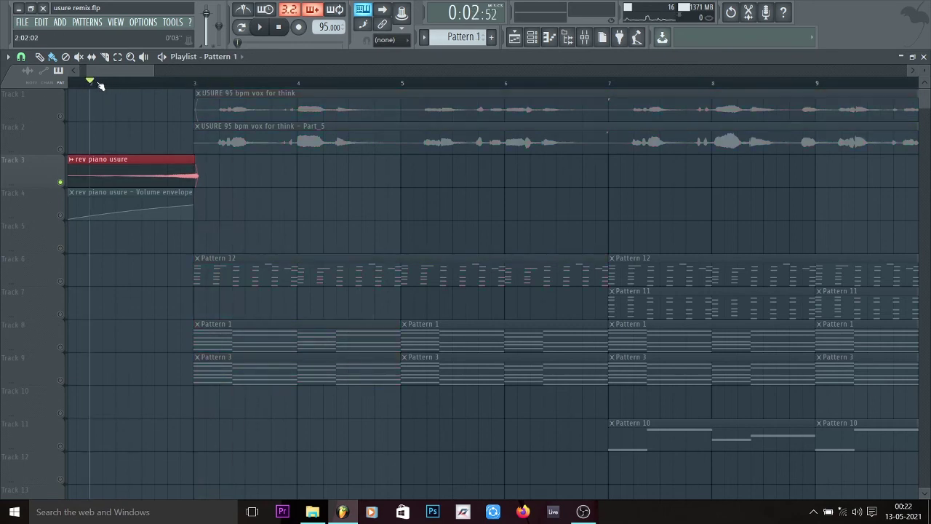
Step: Play the soloed rev piano usure clip from bar 2 and stop playback
key("space")
left_click_drag(107, 70, 95, 74)
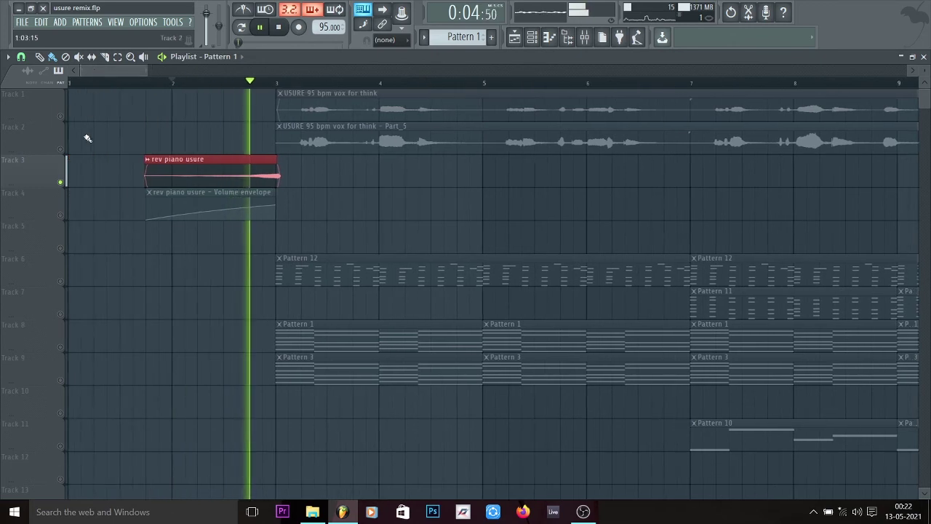
key("space")
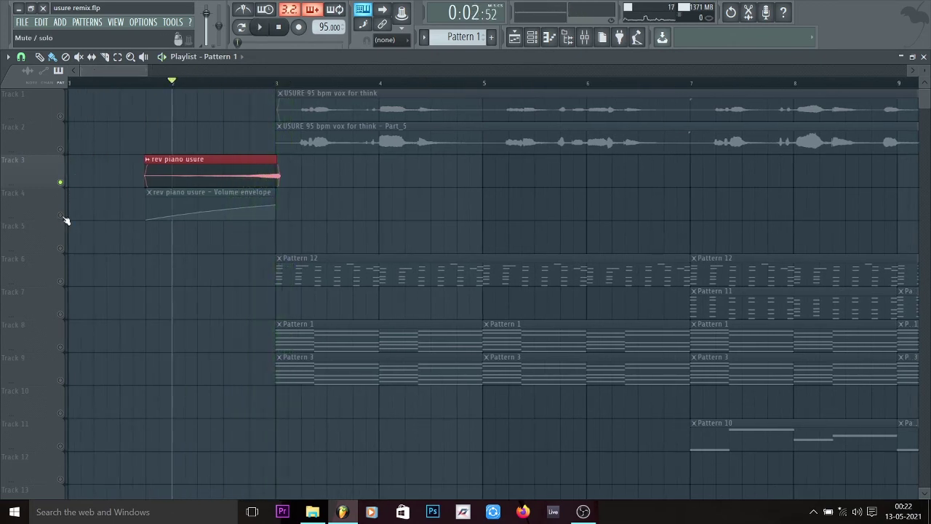
Step: Enable Track 4's volume envelope alongside the rev piano usure clip, play both from bar 2, and stop playback
left_click(63, 216)
key("space")
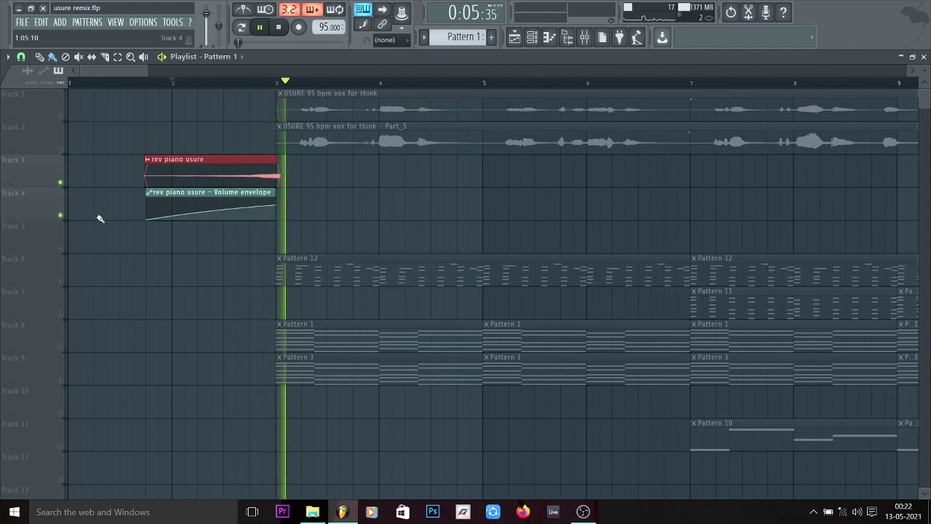
key("space")
Step: Unsolo the tracks so the whole intro is enabled, and move the playhead to the start of the song
left_click(153, 83)
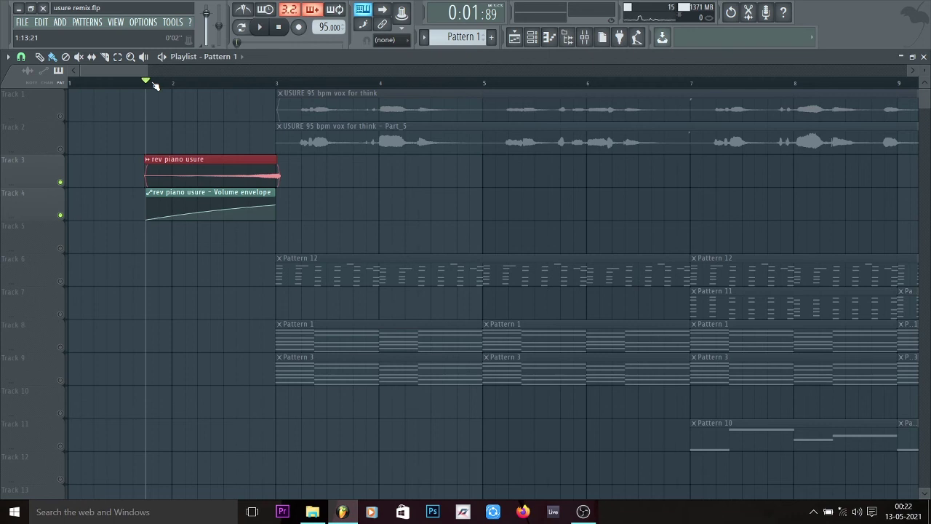
right_click(63, 149)
left_click_drag(150, 77, 5, 120)
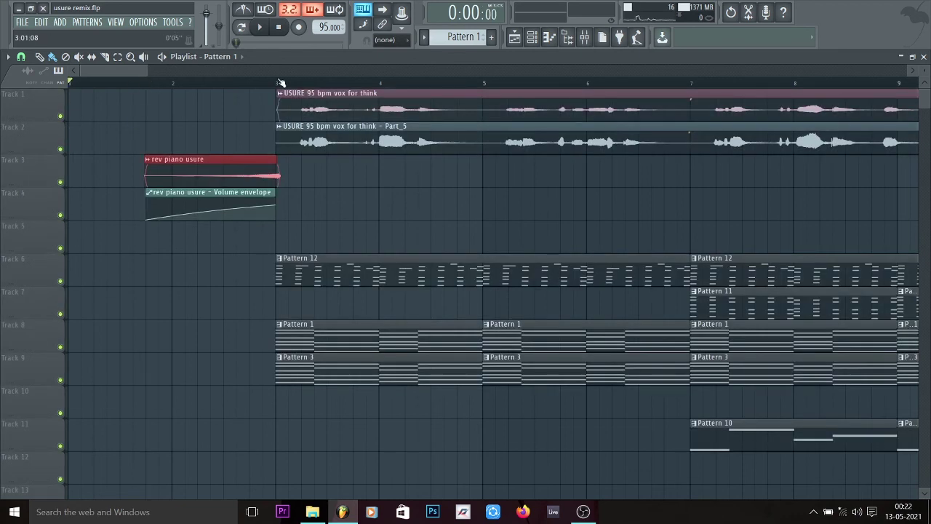
Step: Play the full arrangement from the start while viewing all tracks at an overview scale, stop playback, and look over the lower tracks
key("space")
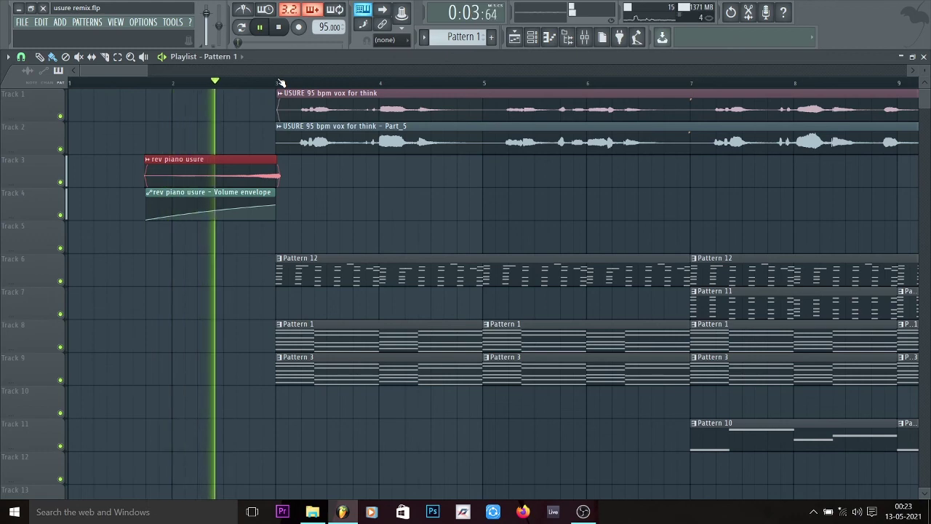
scroll(281, 83, "down", 3)
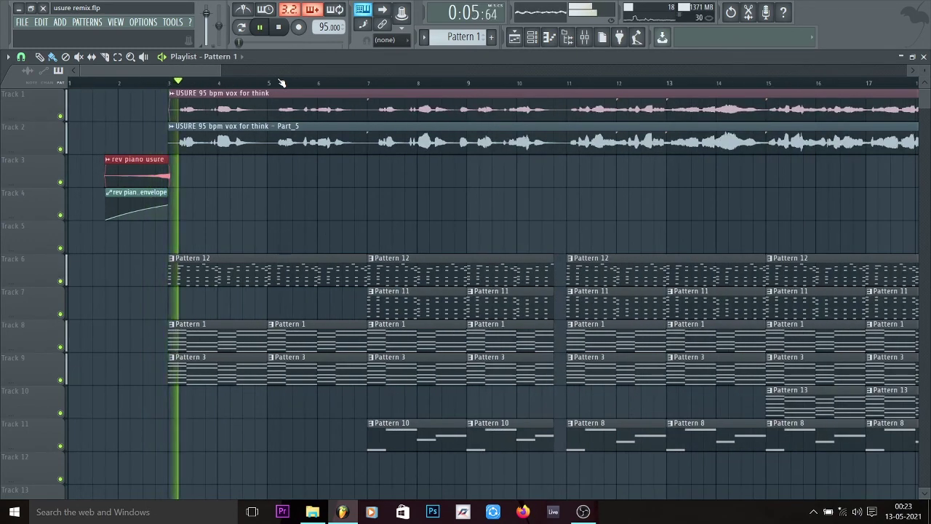
scroll(281, 83, "down", 3)
scroll(281, 83, "down", 3)
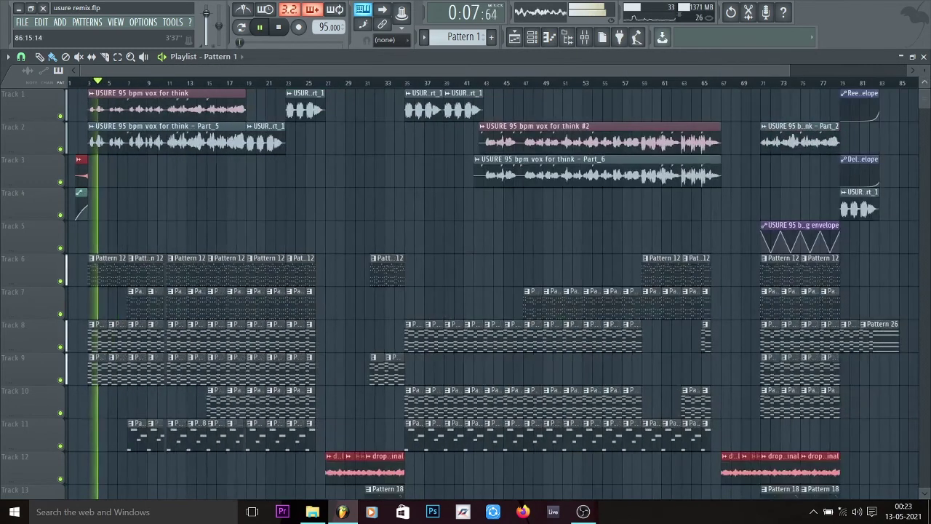
left_click_drag(925, 71, 926, 75)
scroll(655, 265, "down", 5)
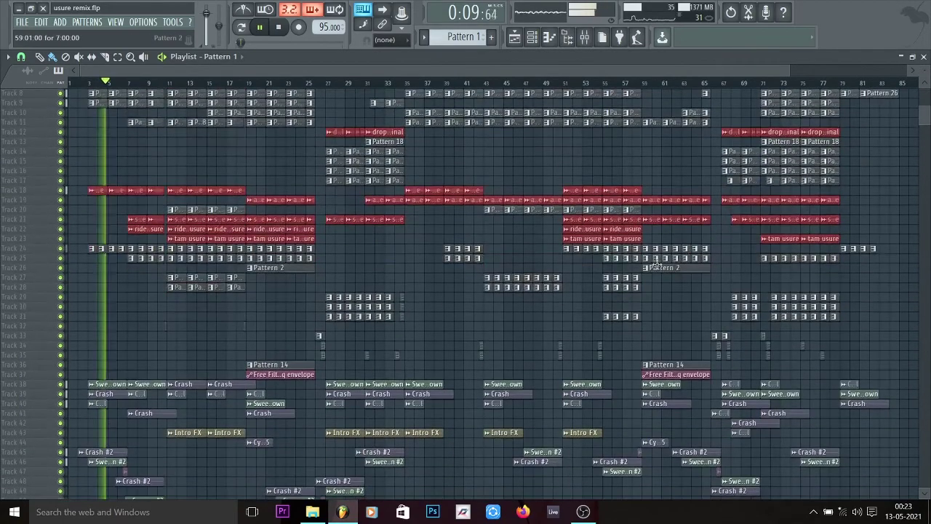
scroll(656, 265, "up", 5)
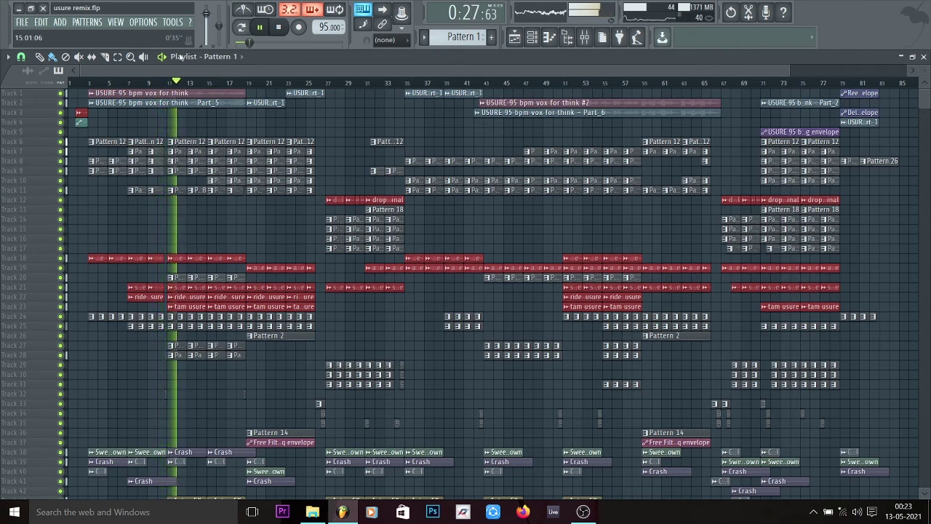
left_click(280, 27)
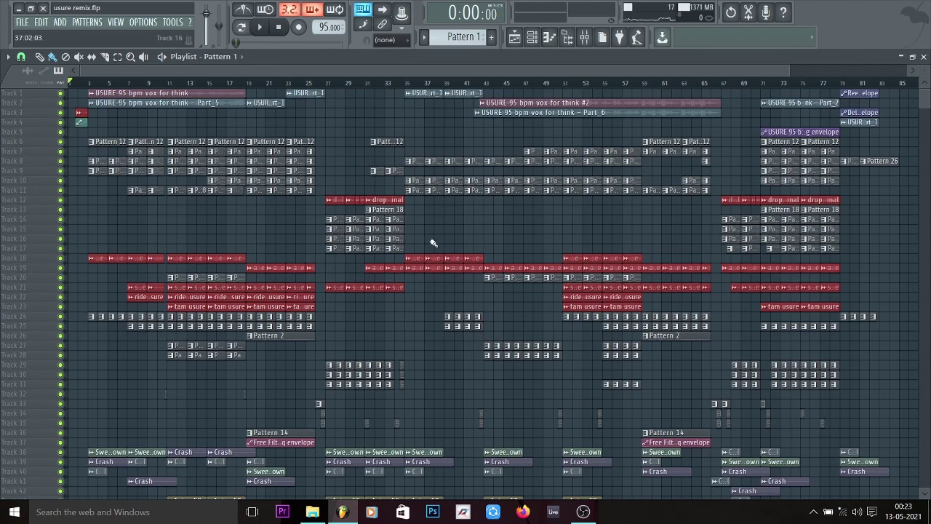
scroll(479, 249, "down", 6)
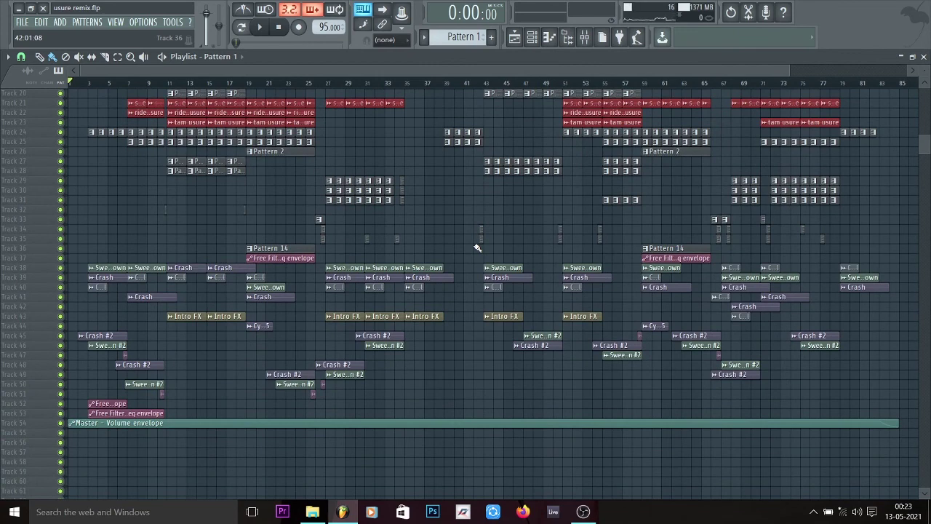
Step: Examine the whole playlist arrangement, from the vocal clips on Track 1 down to the crash, sweep and envelope clips on the lower tracks
scroll(575, 320, "up", 6)
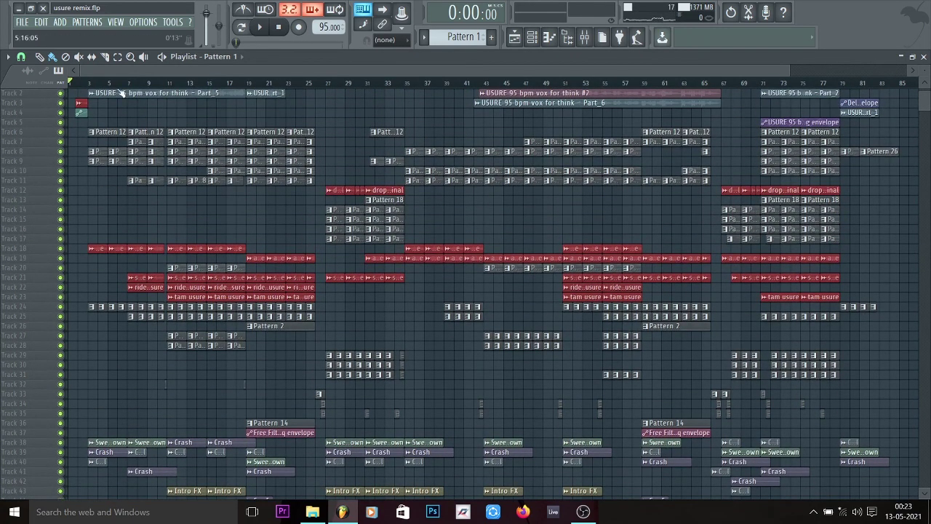
scroll(852, 188, "up", 1)
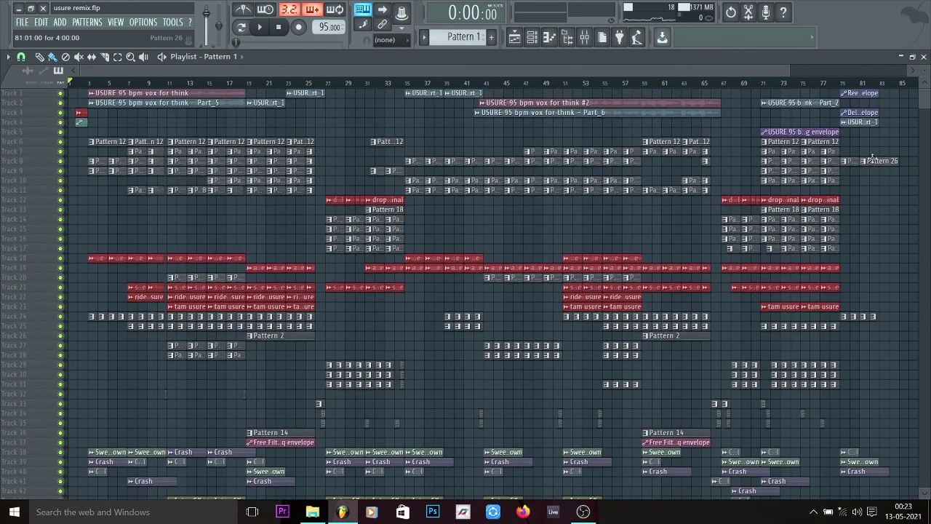
scroll(923, 72, "up", 3)
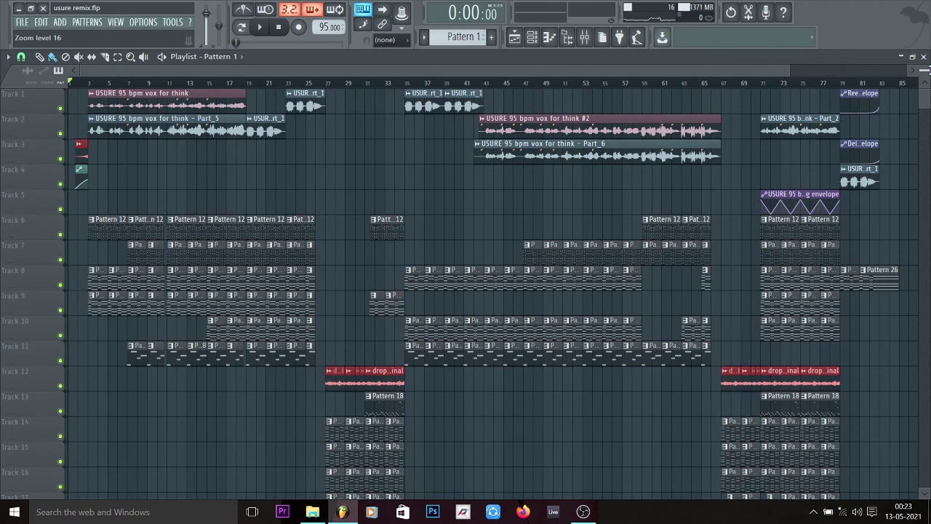
scroll(924, 71, "down", 3)
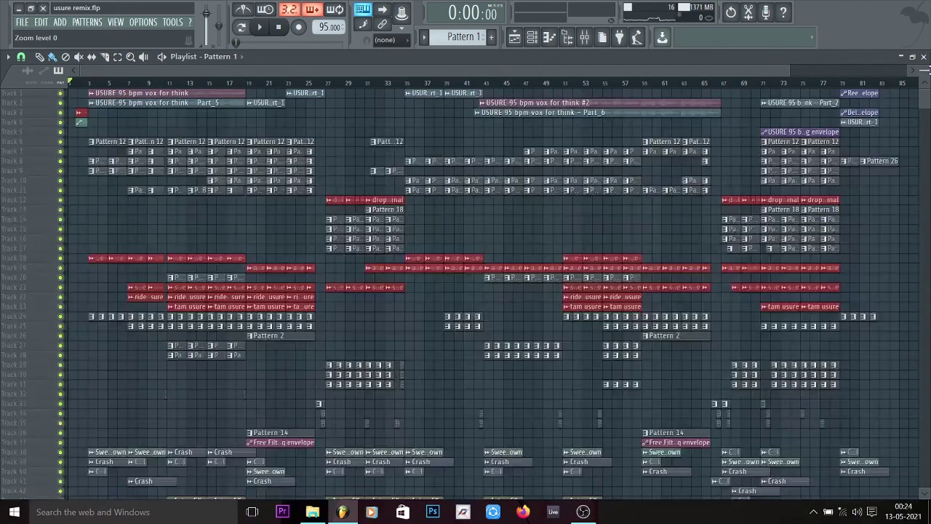
scroll(553, 369, "down", 4)
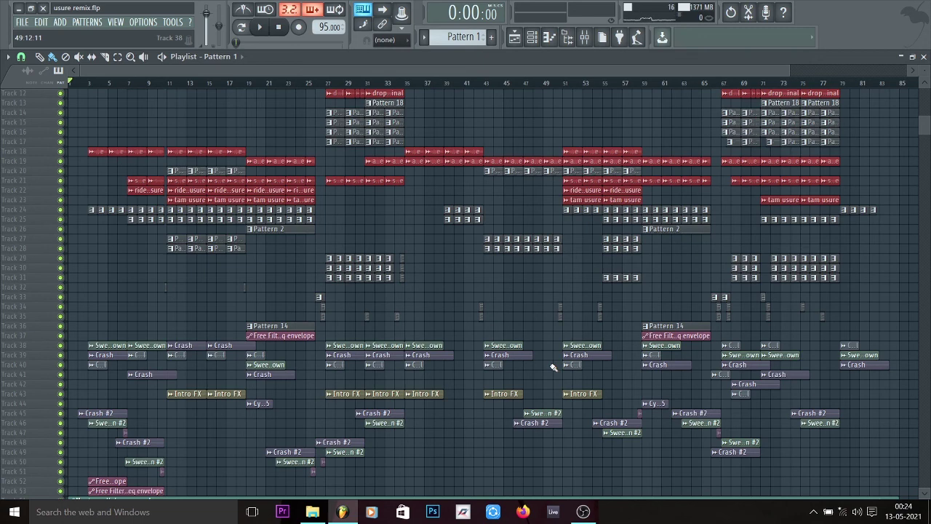
scroll(553, 367, "down", 3)
scroll(553, 368, "up", 6)
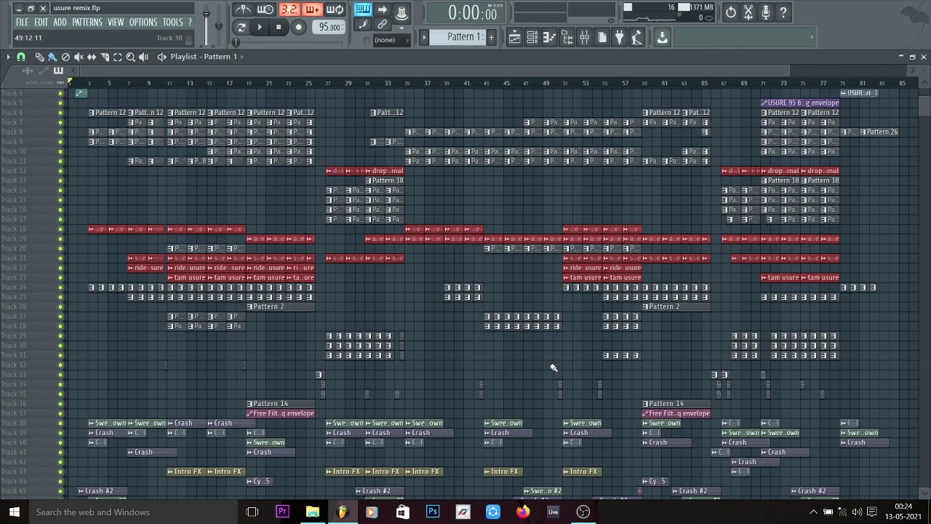
scroll(553, 368, "up", 2)
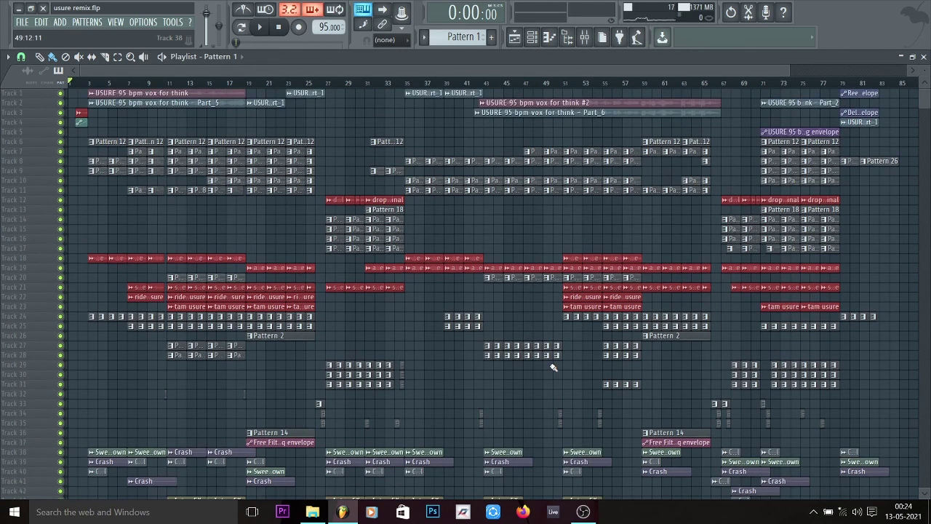